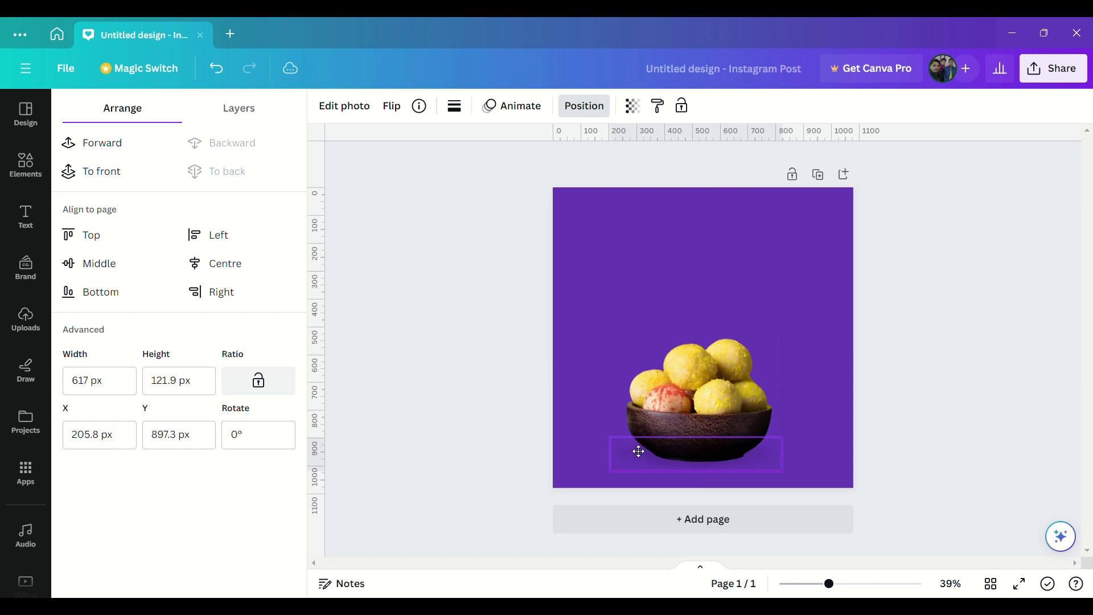
# Select the laddu bowl together with its shadow and move both up slightly so they sit centred in the lower half of the page
pyautogui.click(638, 451)
pyautogui.click(633, 106)
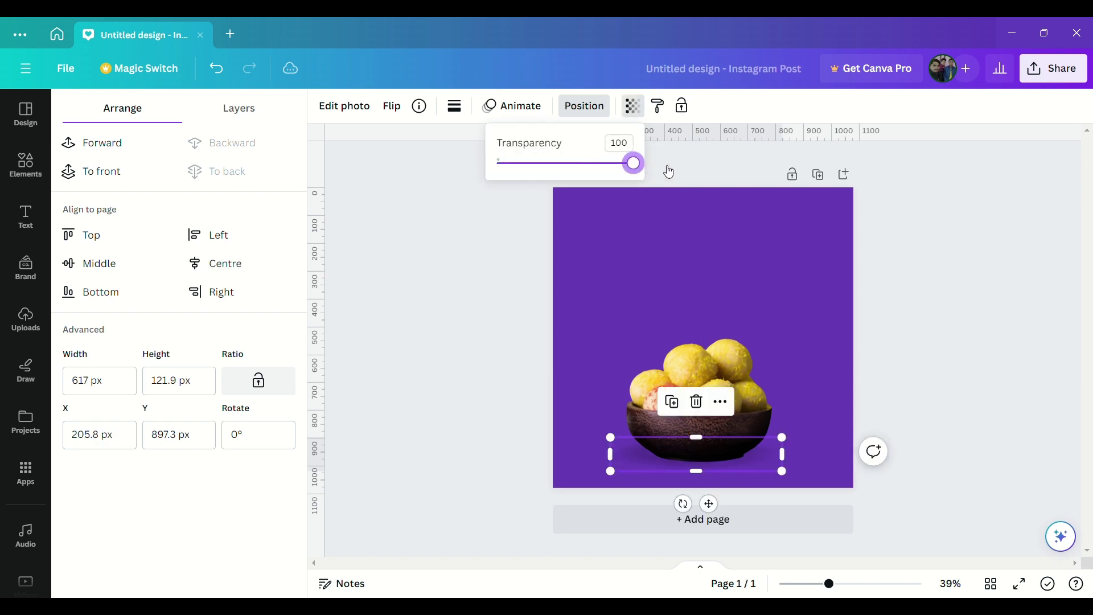
pyautogui.click(700, 290)
pyautogui.click(681, 468)
pyautogui.moveTo(697, 399); pyautogui.dragTo(704, 386)
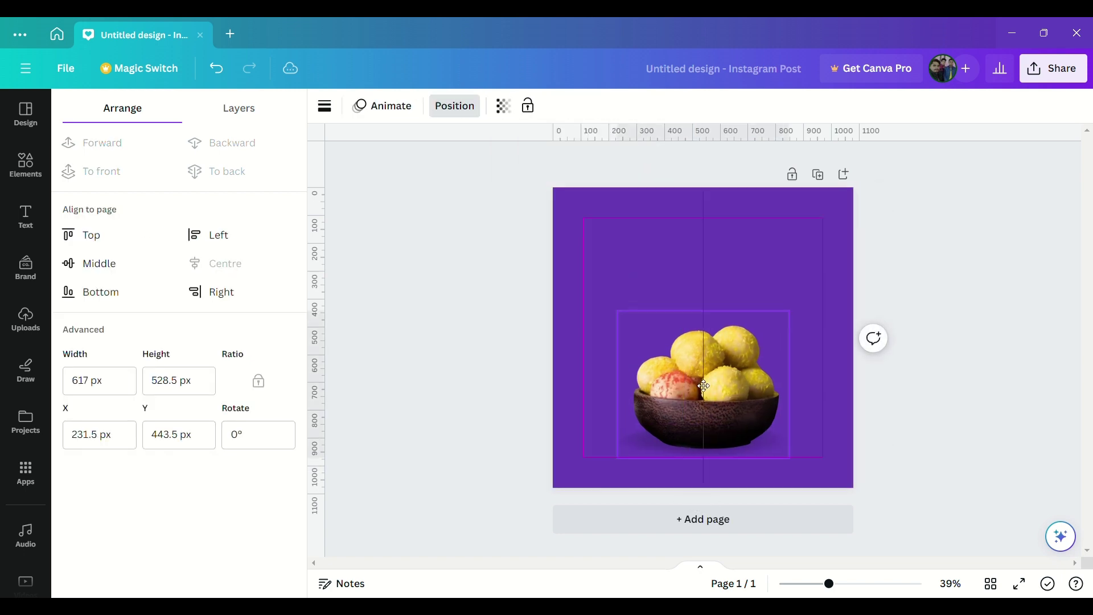
pyautogui.click(622, 241)
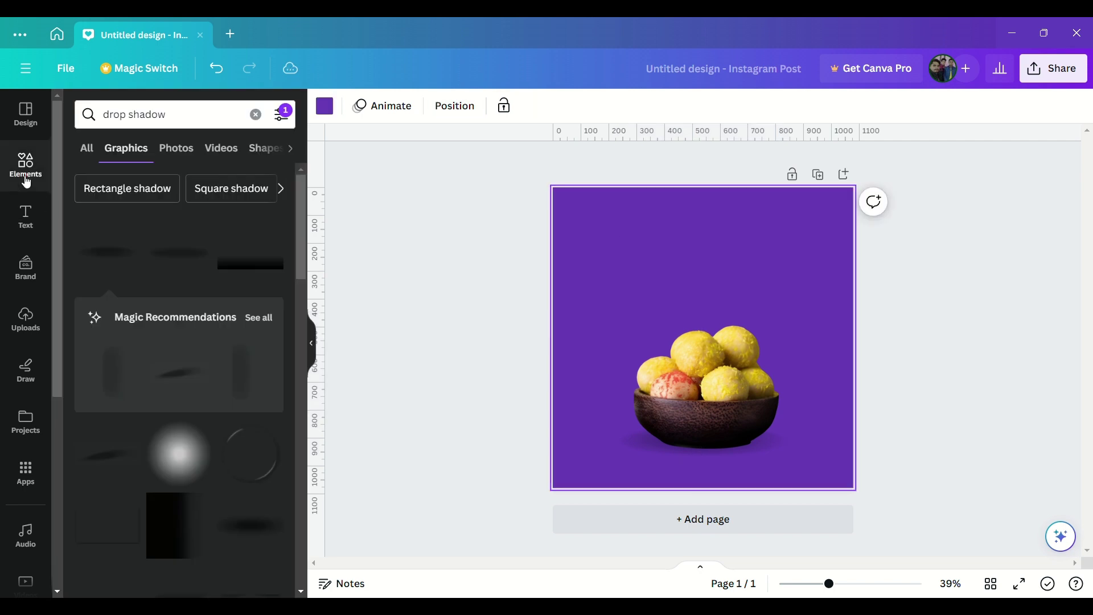
# Add the heading "happpy makar sankranti" in uppercase at about size 43.6, centred near the top of the page
pyautogui.write('text')
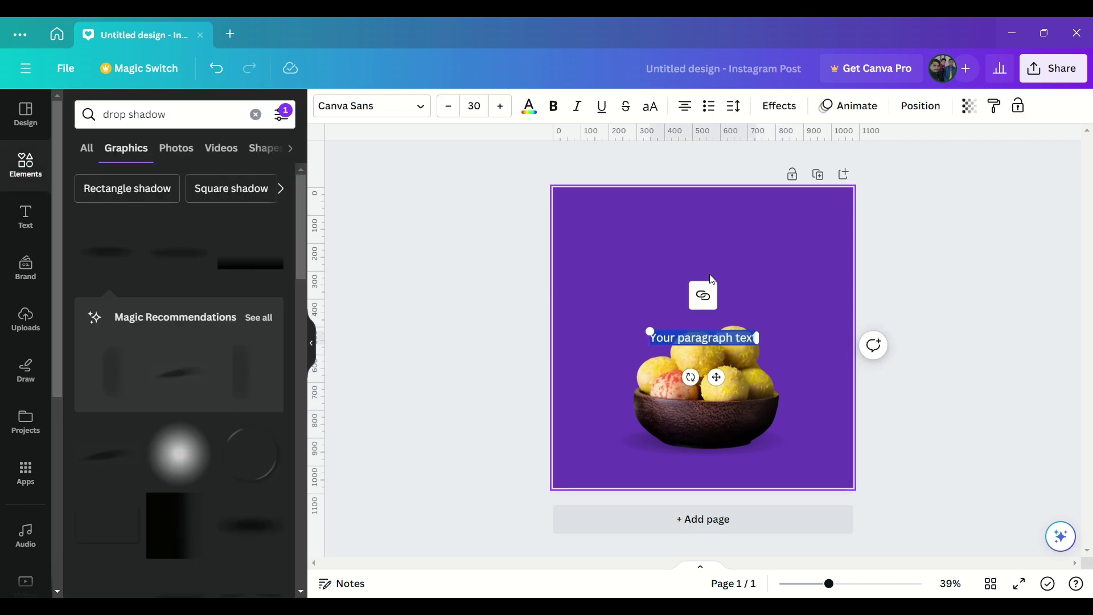
pyautogui.write('happpy')
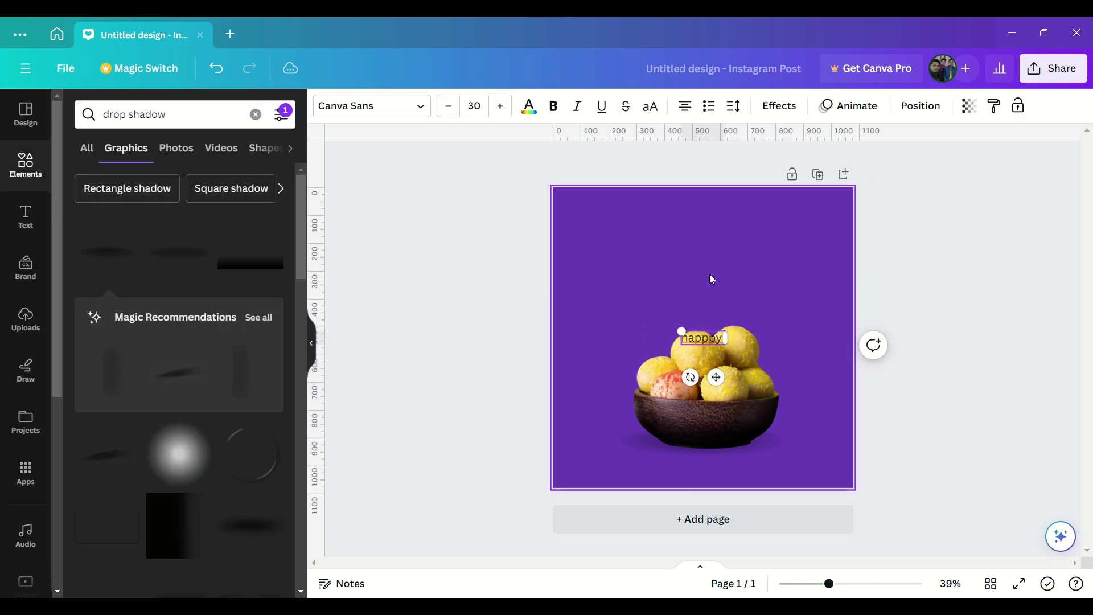
pyautogui.write(' makar')
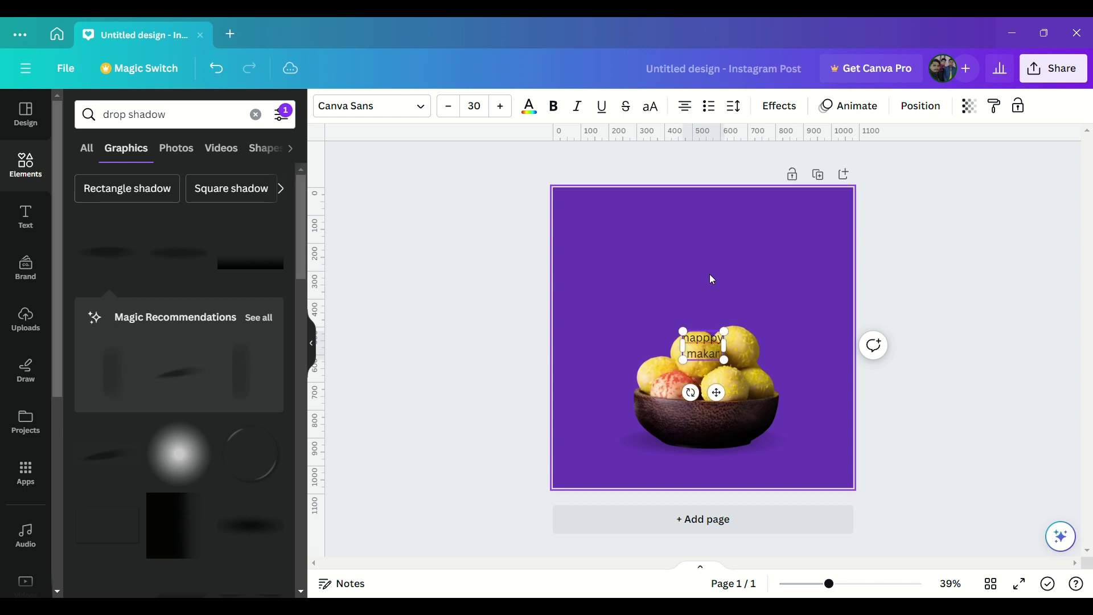
pyautogui.write(' sankrant')
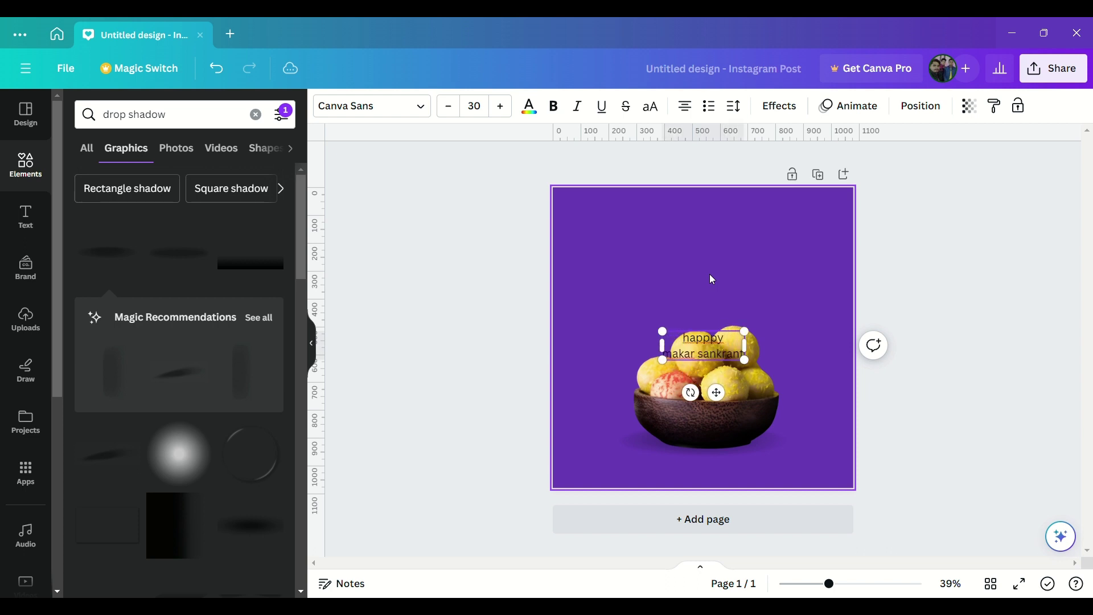
pyautogui.click(651, 106)
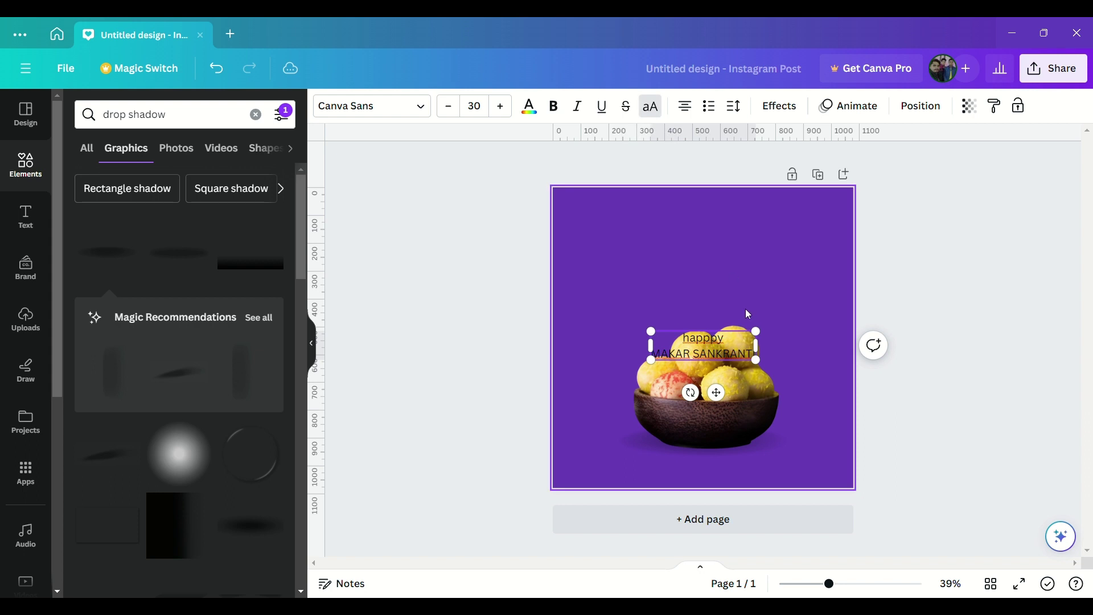
pyautogui.moveTo(755, 331); pyautogui.dragTo(803, 318)
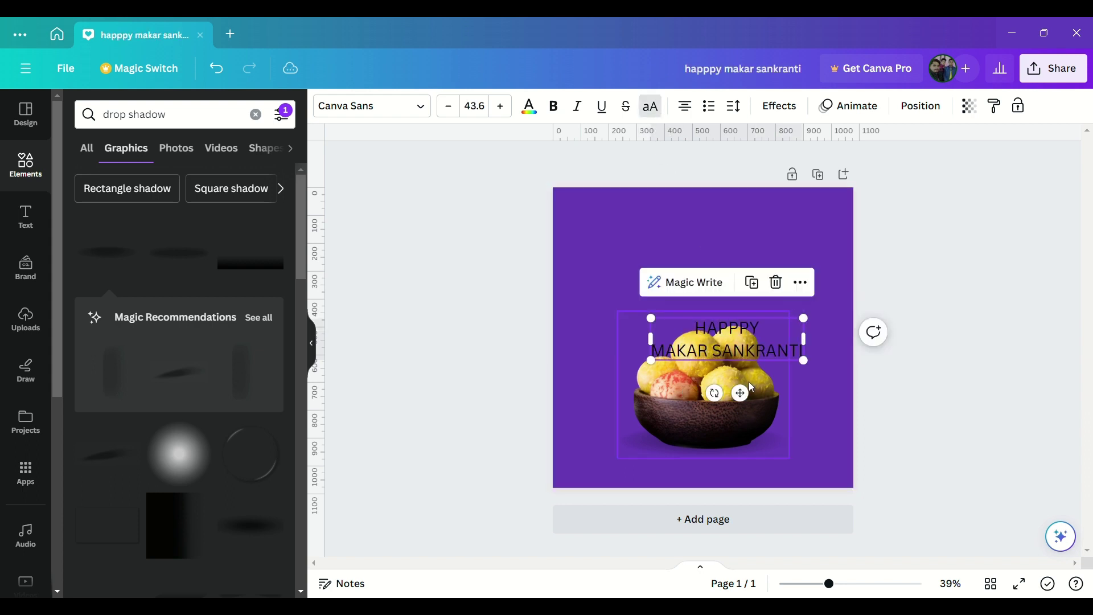
pyautogui.moveTo(740, 393); pyautogui.dragTo(717, 292)
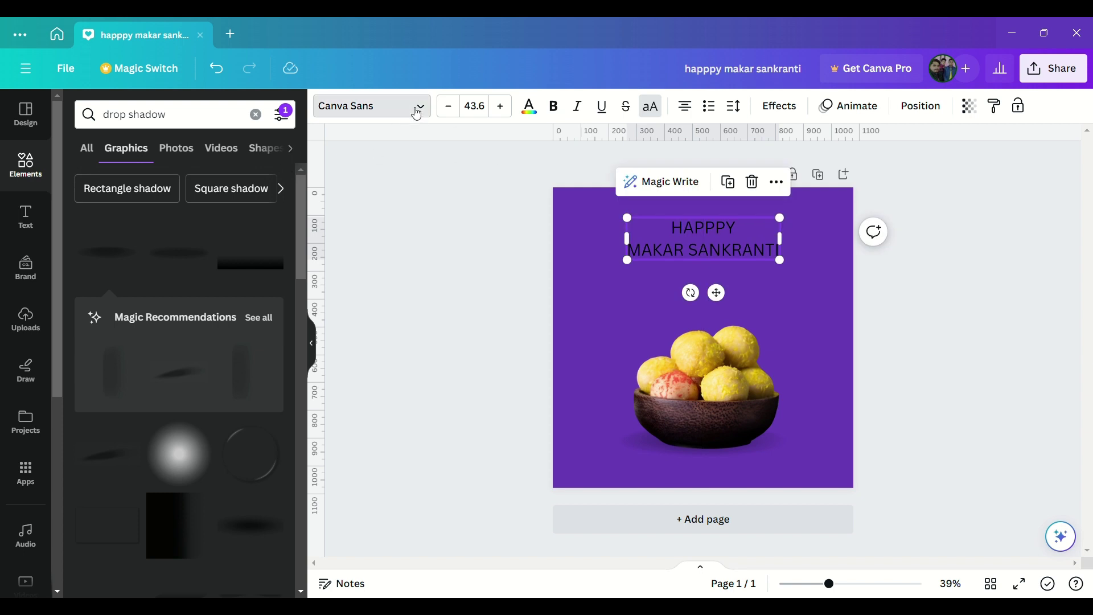
# Set the heading's font to Oleo Script and its text colour to white
pyautogui.click(417, 107)
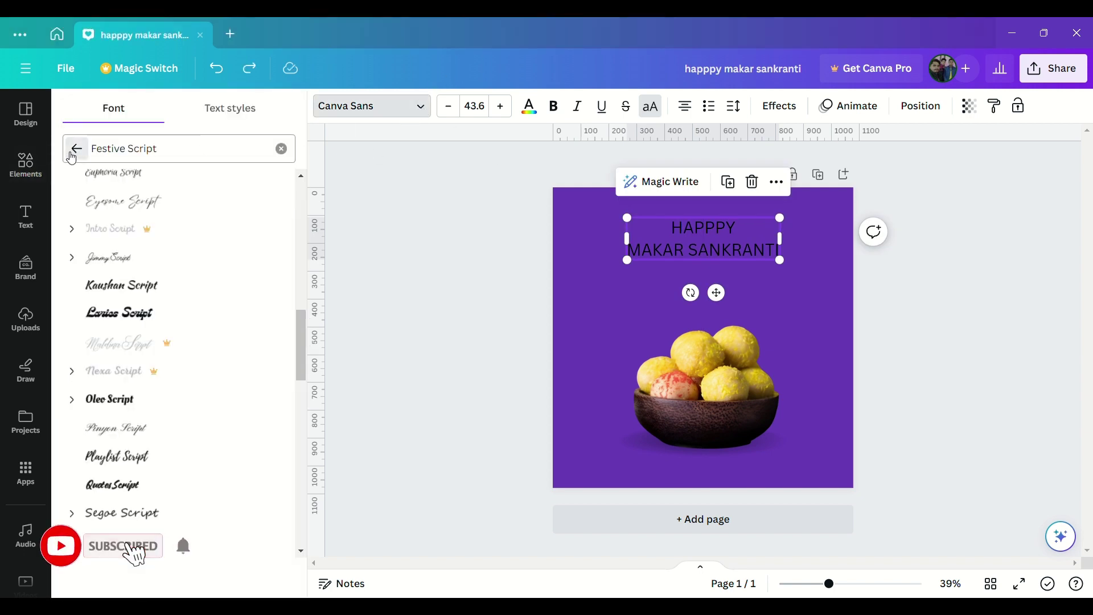
pyautogui.click(71, 154)
pyautogui.click(123, 139)
pyautogui.write('oleo')
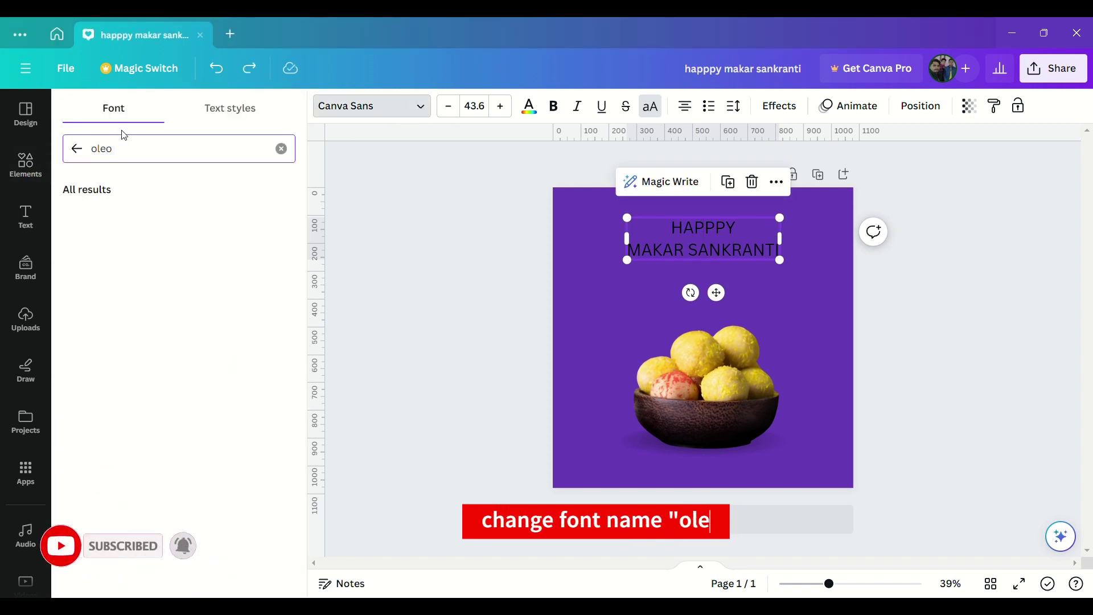
pyautogui.click(94, 216)
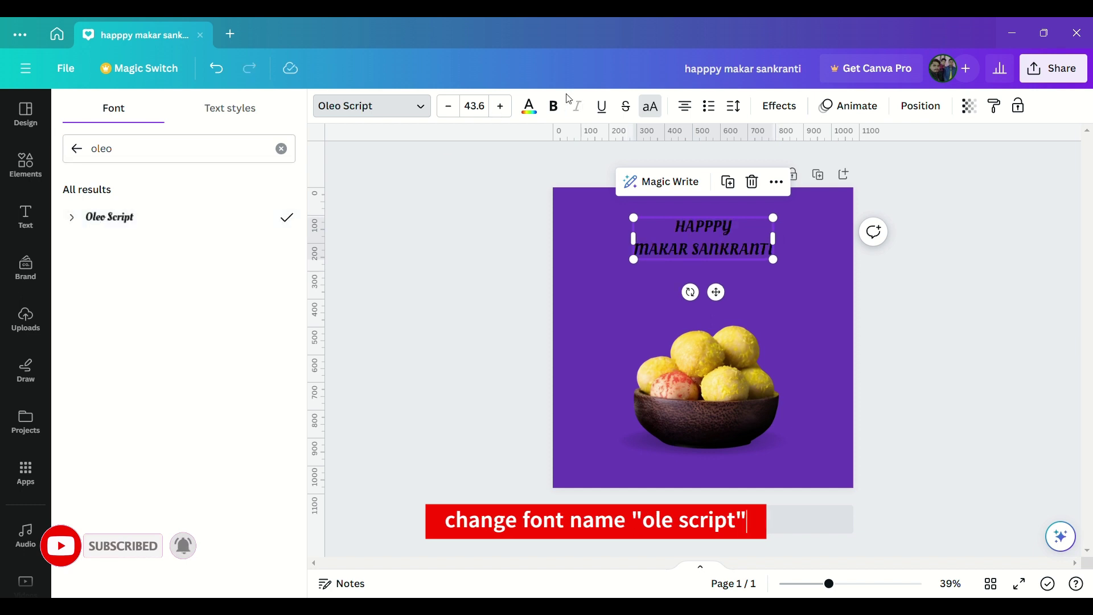
pyautogui.click(529, 106)
pyautogui.click(268, 534)
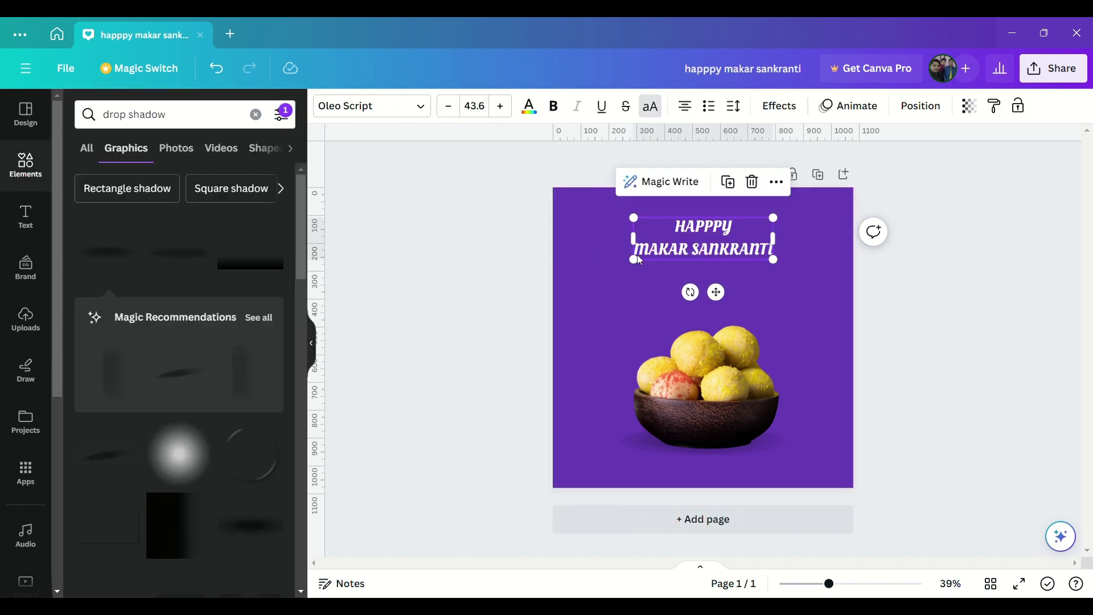
# Enlarge the heading to about size 54.3 and move it back toward the page's horizontal centre
pyautogui.moveTo(634, 260); pyautogui.dragTo(598, 273)
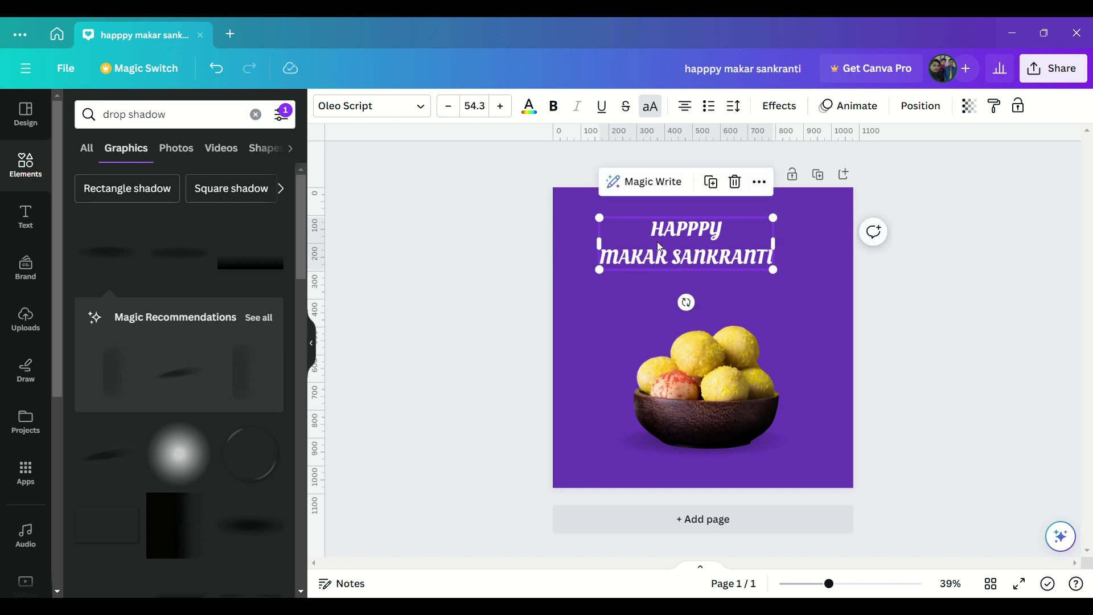
pyautogui.moveTo(657, 239); pyautogui.dragTo(676, 241)
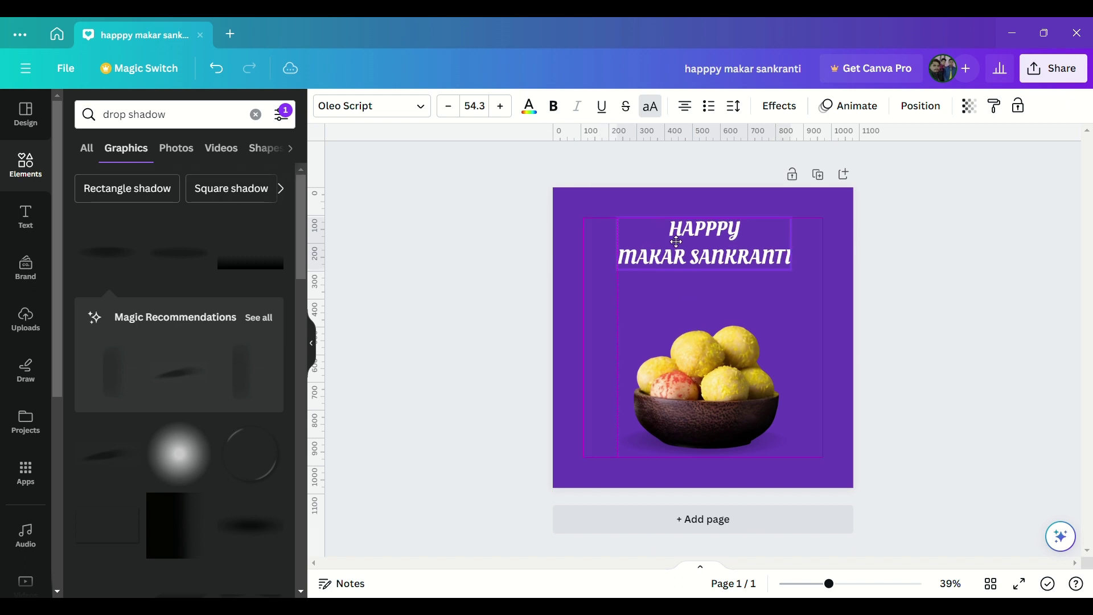
pyautogui.click(907, 264)
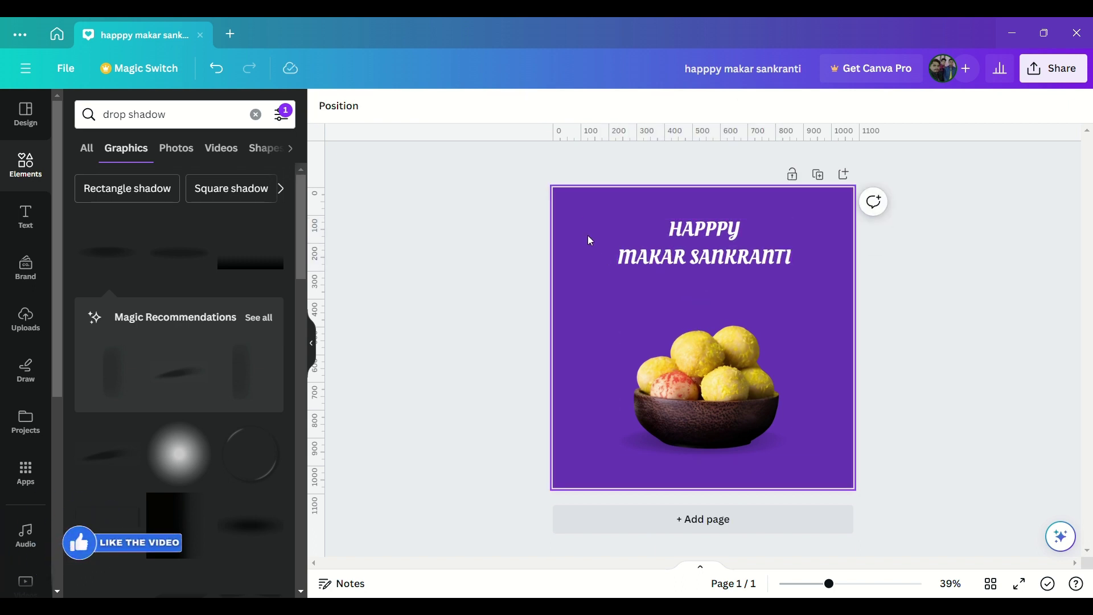
# Enlarge the heading a little more and re-centre it above the laddu bowl
pyautogui.moveTo(725, 251); pyautogui.dragTo(715, 241)
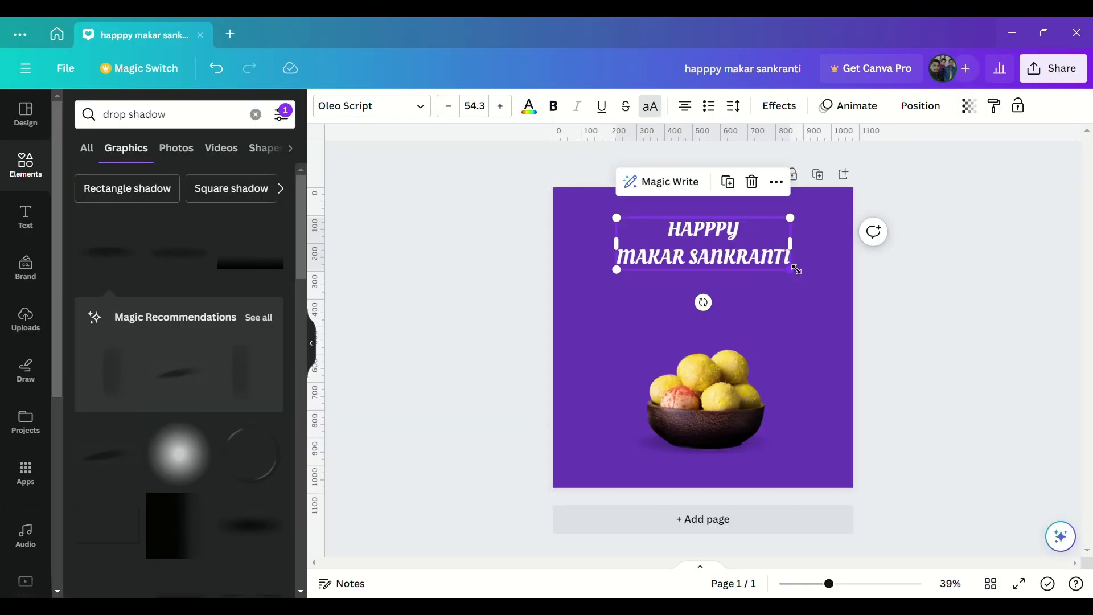
pyautogui.moveTo(796, 269); pyautogui.dragTo(806, 276)
pyautogui.moveTo(742, 265); pyautogui.dragTo(731, 263)
pyautogui.click(684, 330)
# Search the graphics for "kite" and add the green kite with the trailing tail to the page
pyautogui.click(22, 165)
pyautogui.click(177, 114)
pyautogui.write('k')
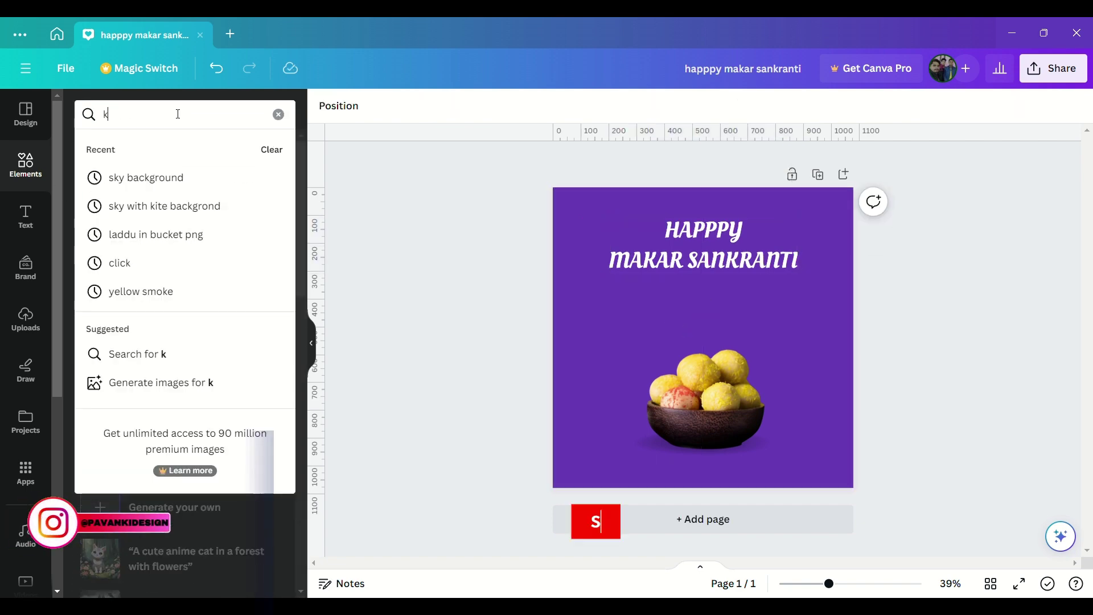
pyautogui.write('ite')
pyautogui.press('Return')
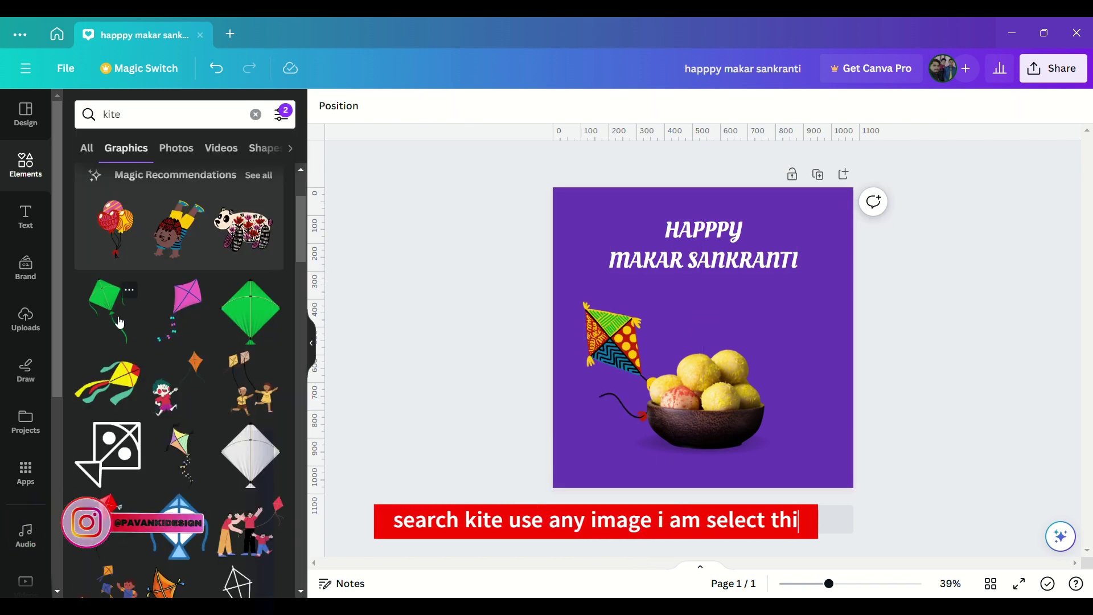
pyautogui.click(612, 336)
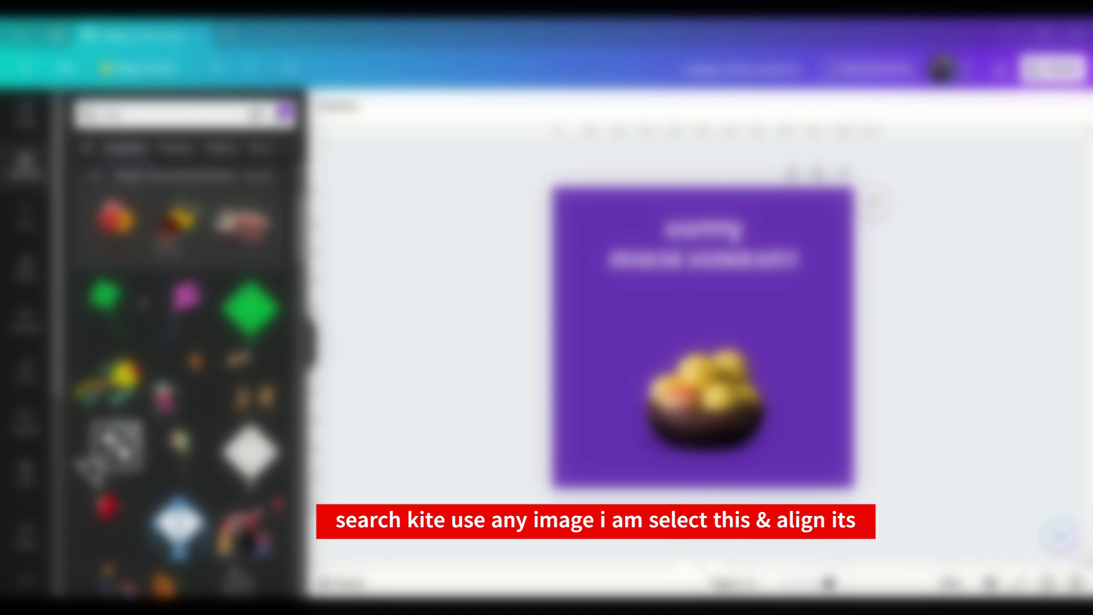
pyautogui.click(127, 315)
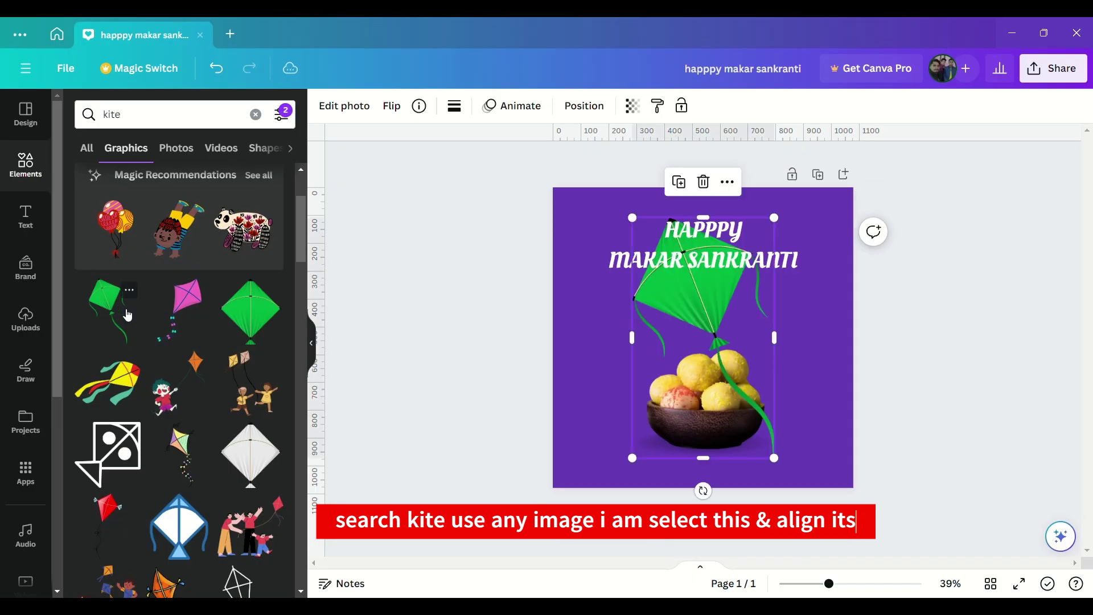
# Rotate the green kite counterclockwise and move it to the page's upper right, behind the heading
pyautogui.moveTo(680, 345); pyautogui.dragTo(631, 360)
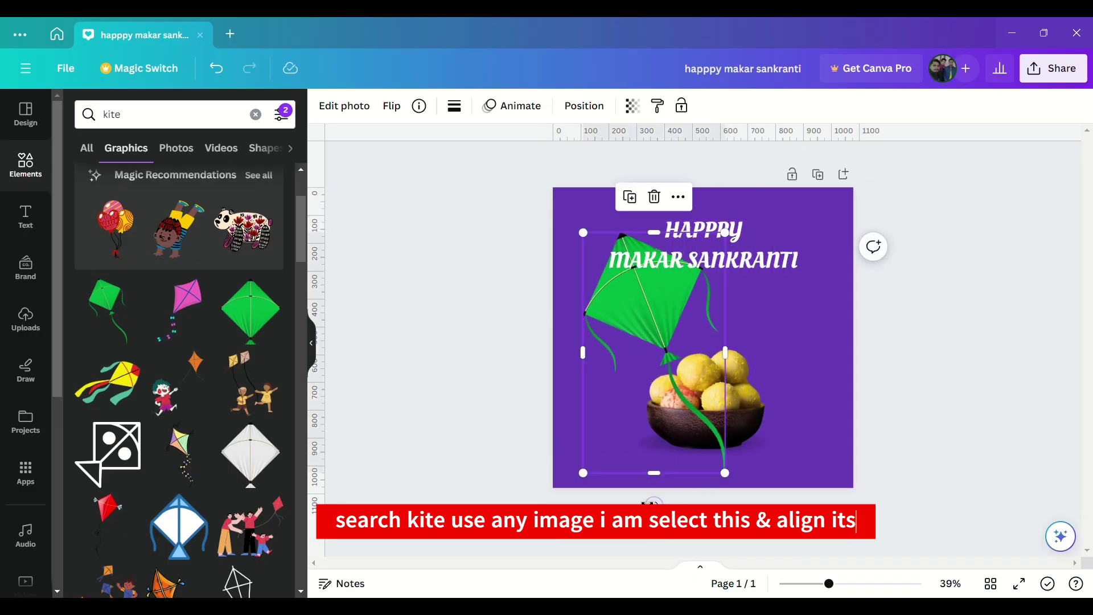
pyautogui.moveTo(654, 504); pyautogui.dragTo(708, 494)
pyautogui.moveTo(669, 361); pyautogui.dragTo(765, 315)
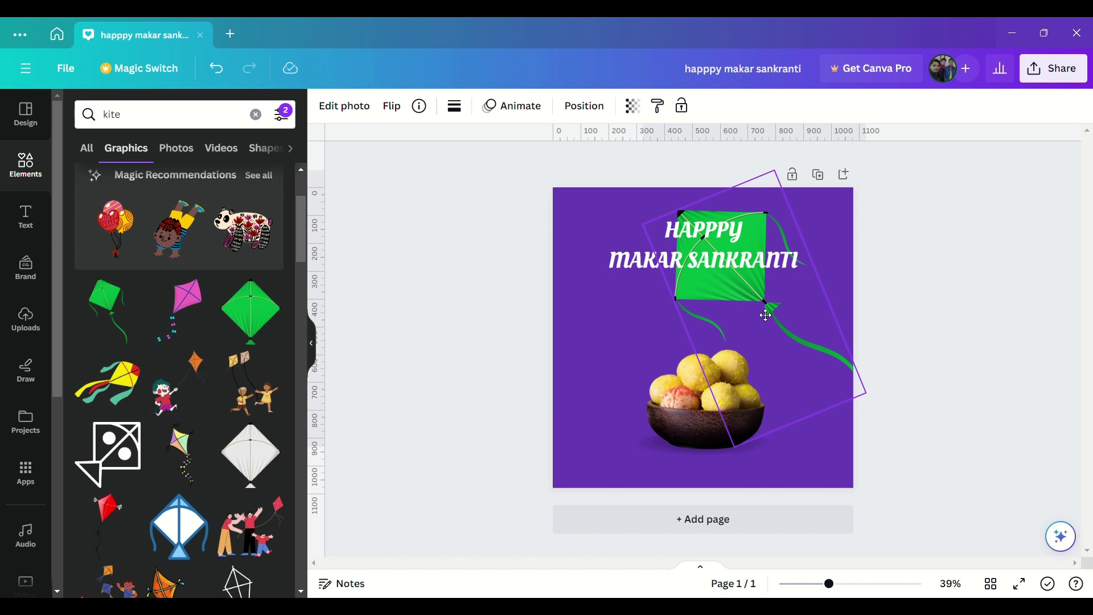
# Lock the green kite in place on the page
pyautogui.click(616, 301)
pyautogui.click(706, 285)
pyautogui.click(682, 105)
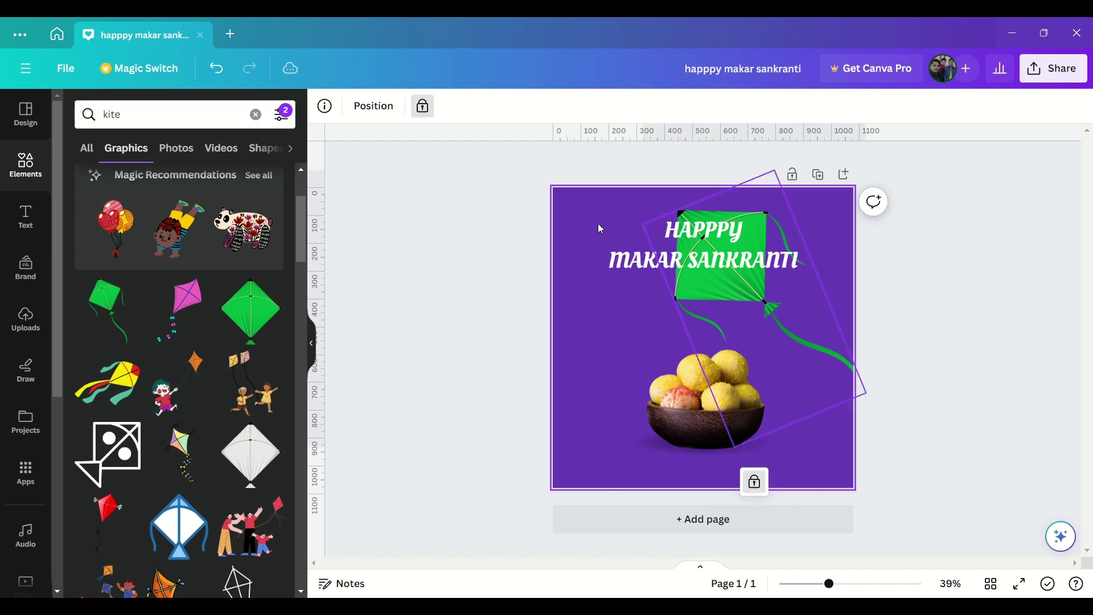
pyautogui.click(598, 224)
pyautogui.scroll(-3, 268, 406)
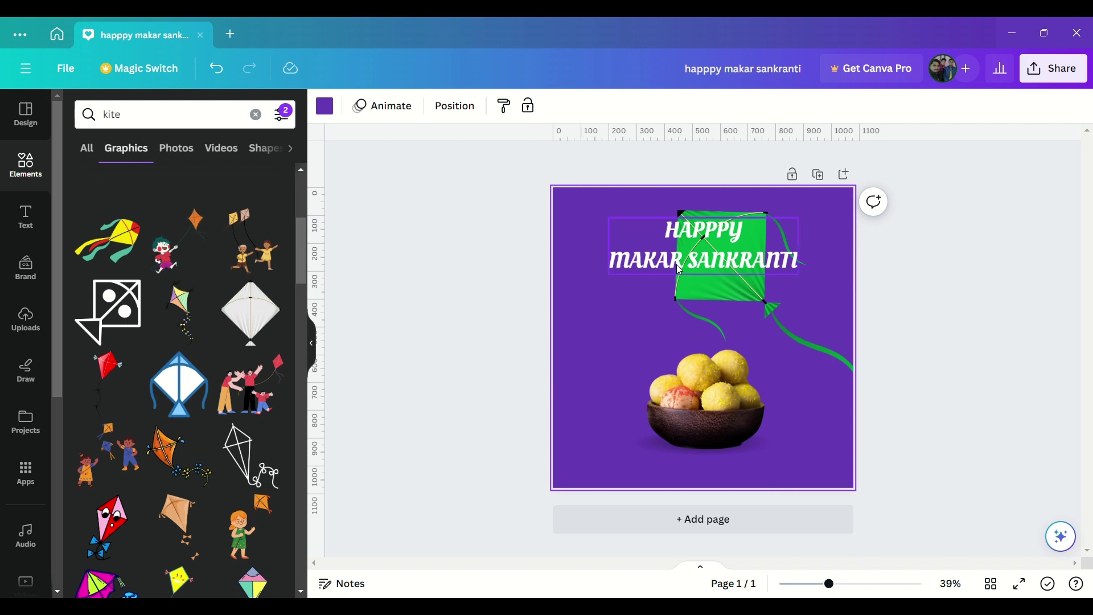
pyautogui.scroll(-10, 222, 387)
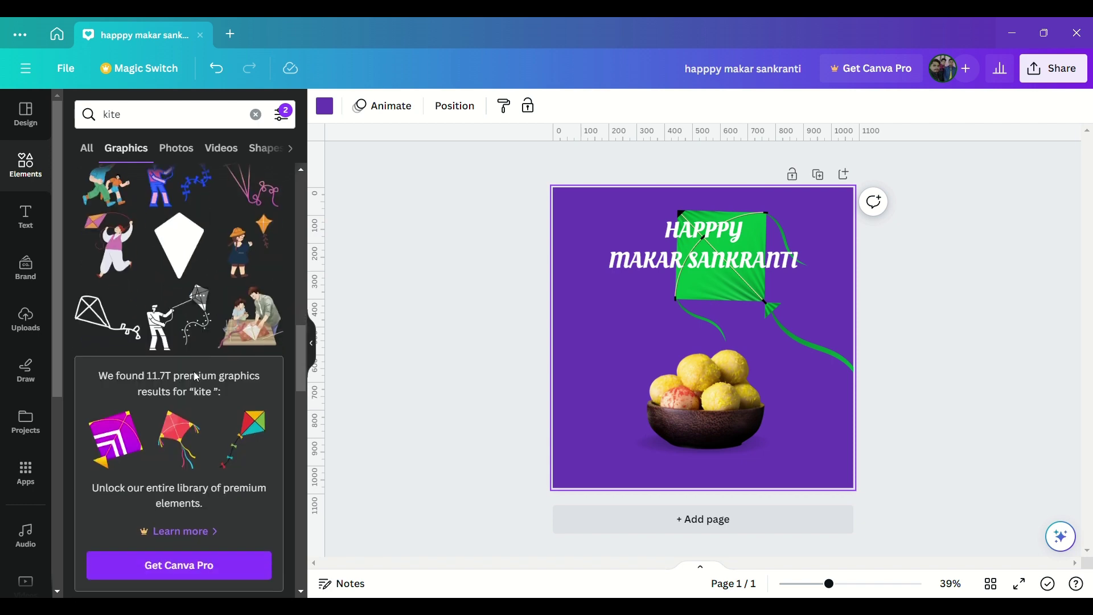
pyautogui.scroll(-15, 196, 377)
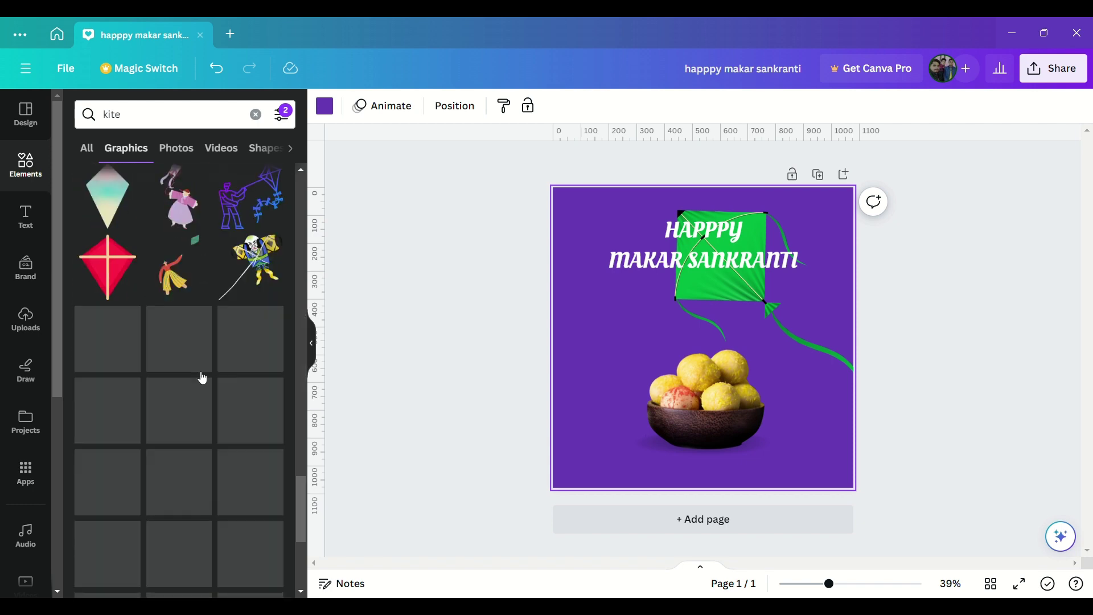
pyautogui.scroll(-5, 200, 378)
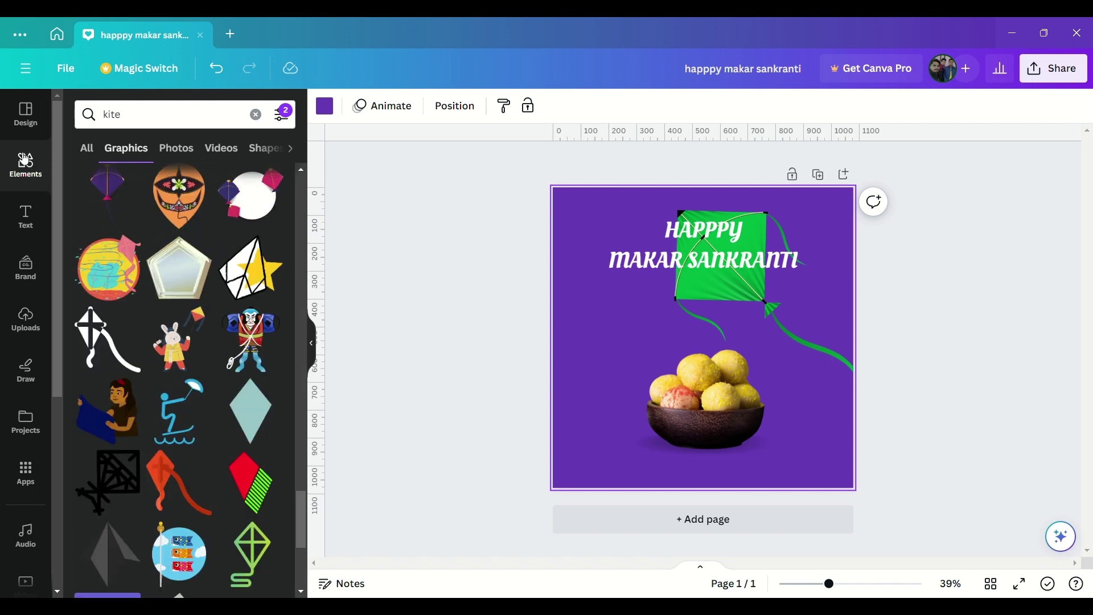
# Search the elements for "social media icons" and show all the graphics results
pyautogui.click(24, 159)
pyautogui.click(136, 114)
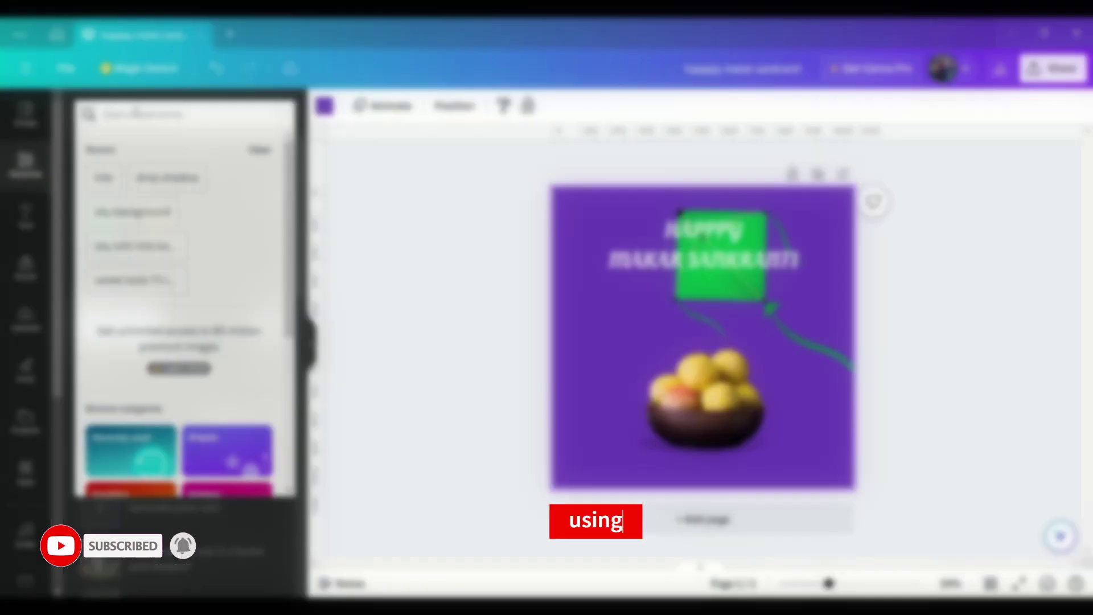
pyautogui.write('socile media')
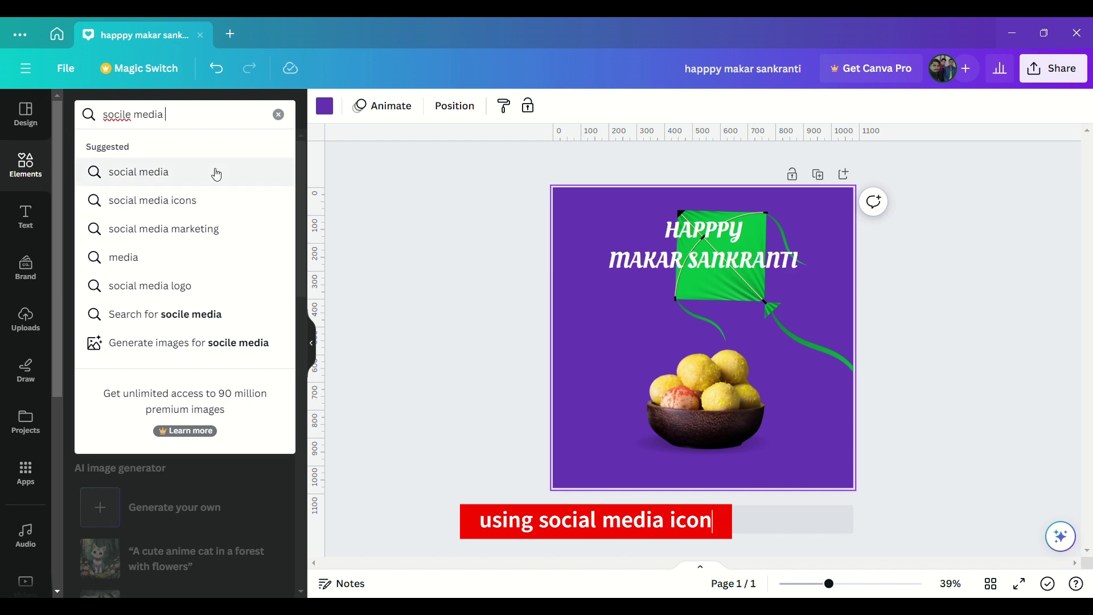
pyautogui.click(212, 198)
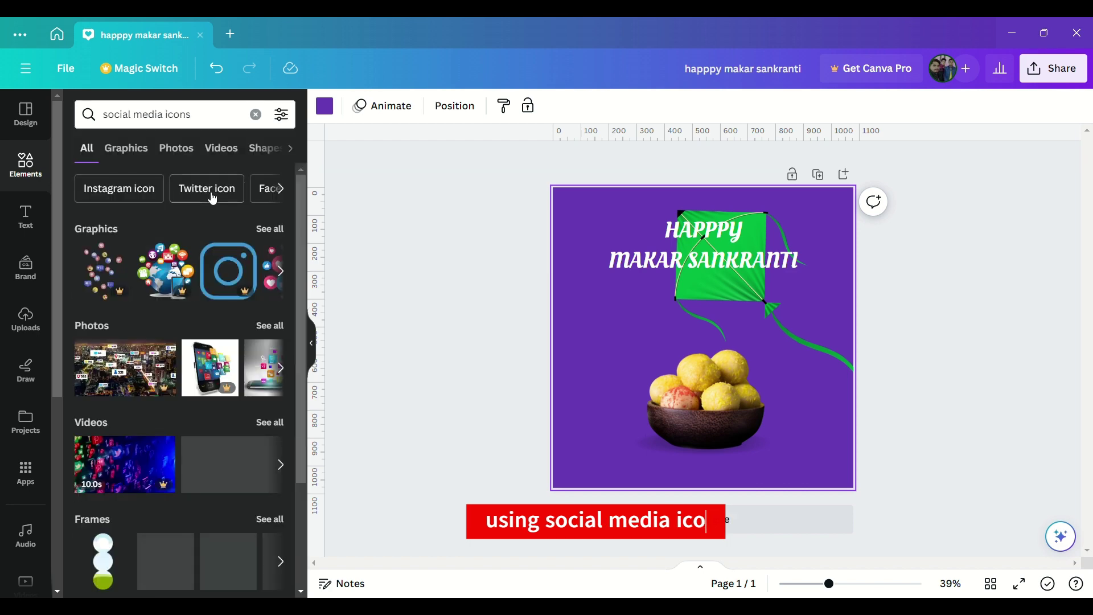
pyautogui.click(252, 228)
# Add the round white Facebook icon, shrink it and place it in the page's lower-left corner
pyautogui.scroll(-3, 175, 361)
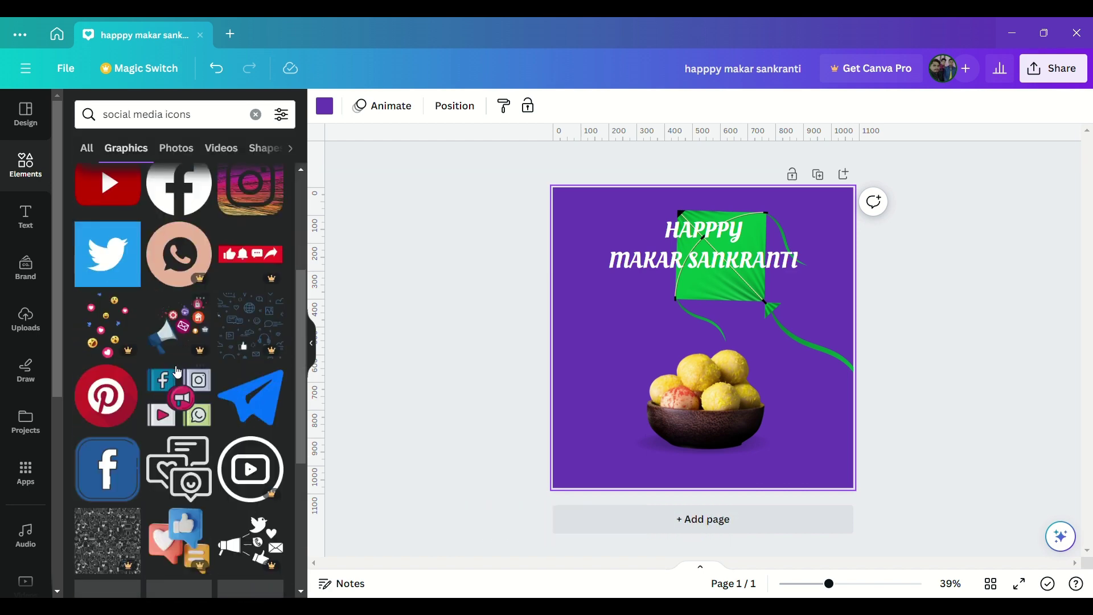
pyautogui.scroll(-3, 175, 361)
pyautogui.scroll(5, 177, 353)
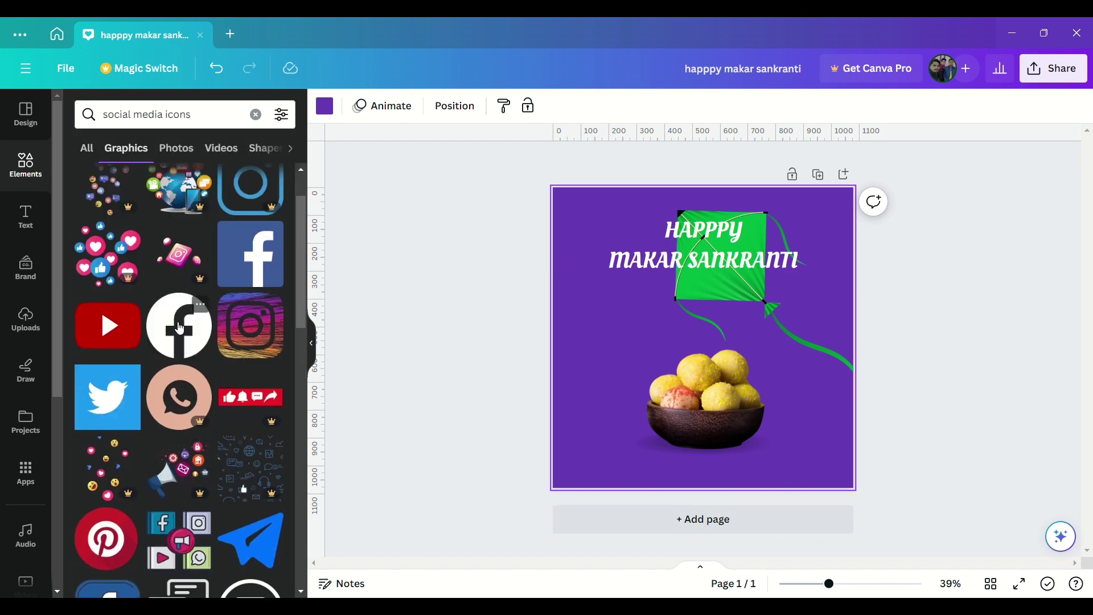
pyautogui.click(179, 328)
pyautogui.moveTo(763, 397); pyautogui.dragTo(578, 476)
pyautogui.moveTo(585, 508)
pyautogui.mouseDown()
pyautogui.moveTo(586, 518)
pyautogui.moveTo(585, 509)
pyautogui.mouseUp()
# Set the Facebook icon's colour to white from the document colours
pyautogui.click(490, 105)
pyautogui.click(193, 192)
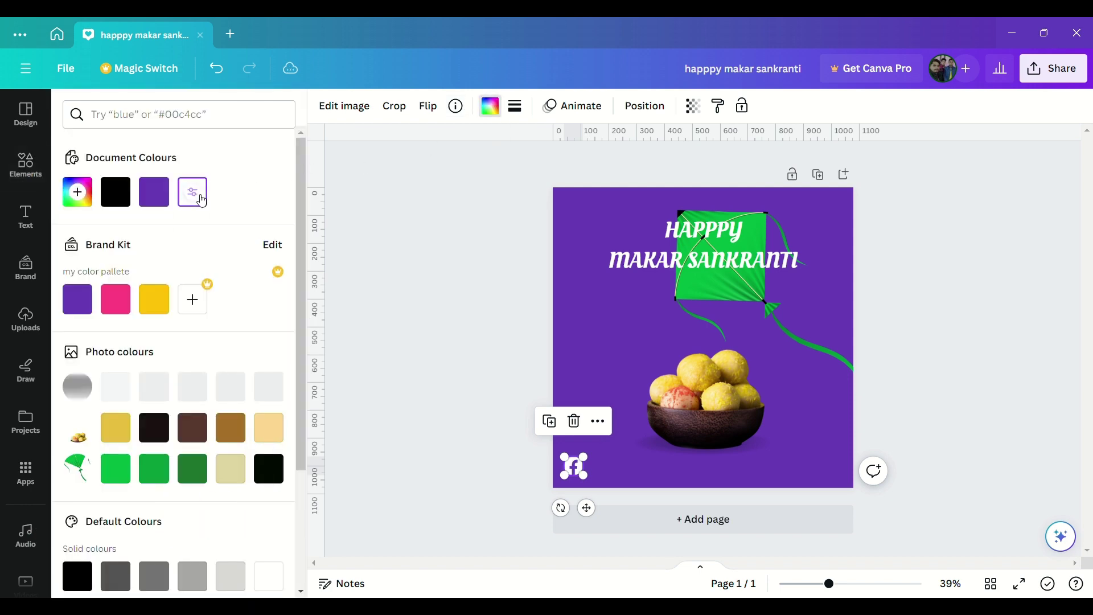
# Search the elements for "instagram icon" and show all the graphics results
pyautogui.click(600, 239)
pyautogui.click(25, 165)
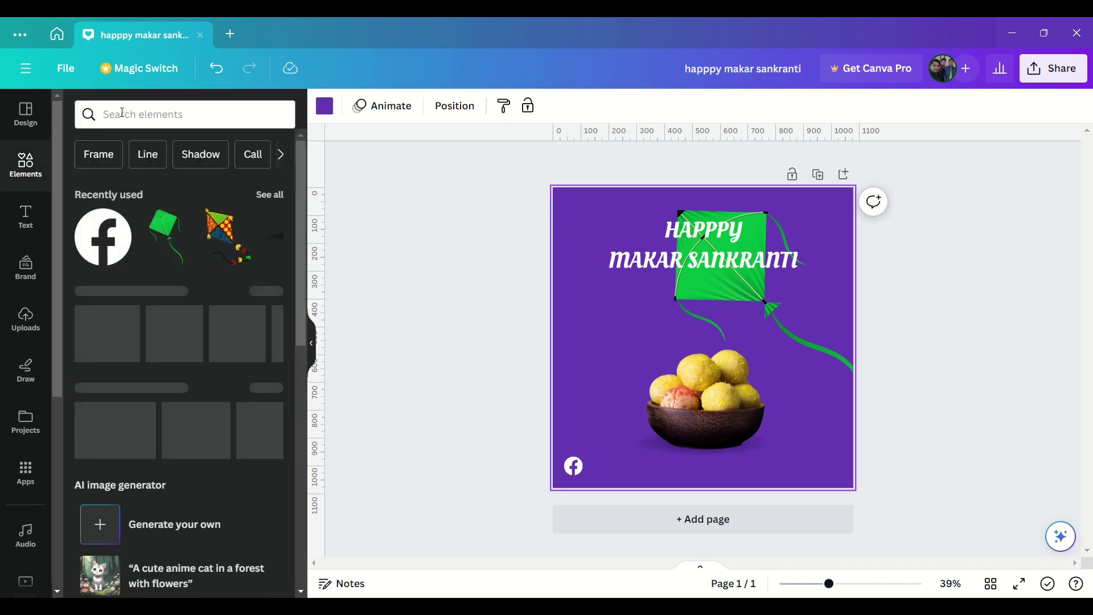
pyautogui.click(122, 112)
pyautogui.write('intagram')
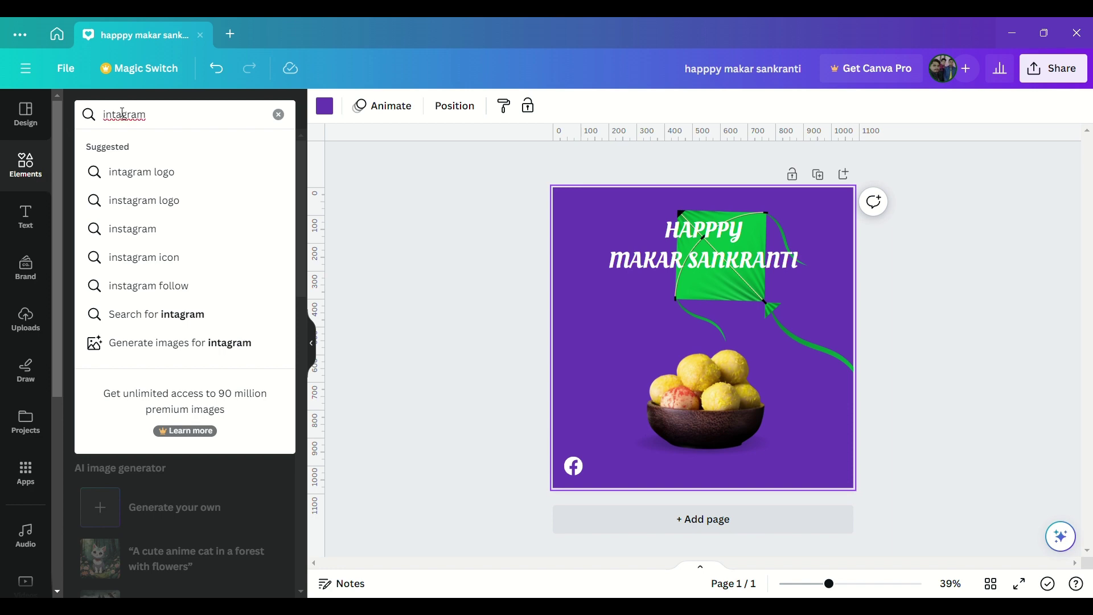
pyautogui.click(153, 257)
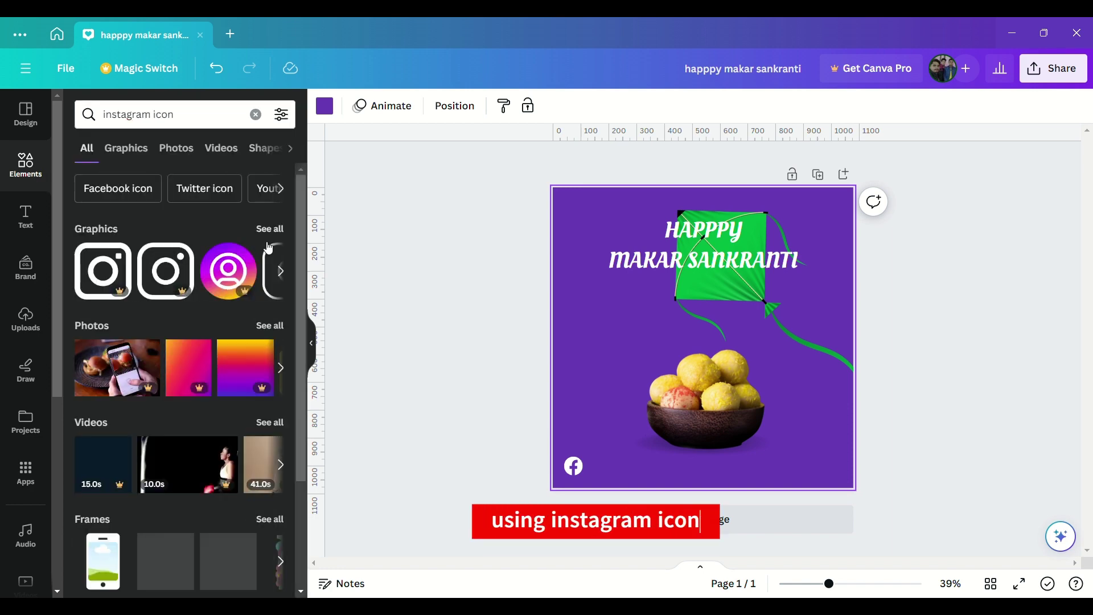
# Add the round Instagram icon, shrink it to the Facebook icon's size and move it onto that icon in the page's lower-left corner
pyautogui.scroll(-6, 176, 333)
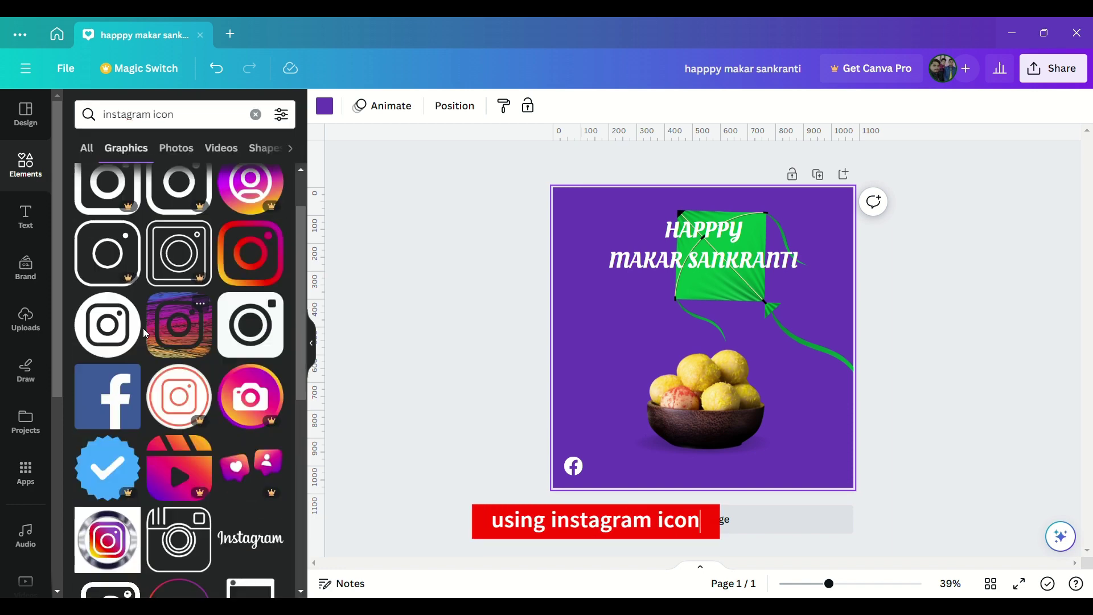
pyautogui.scroll(-2, 167, 334)
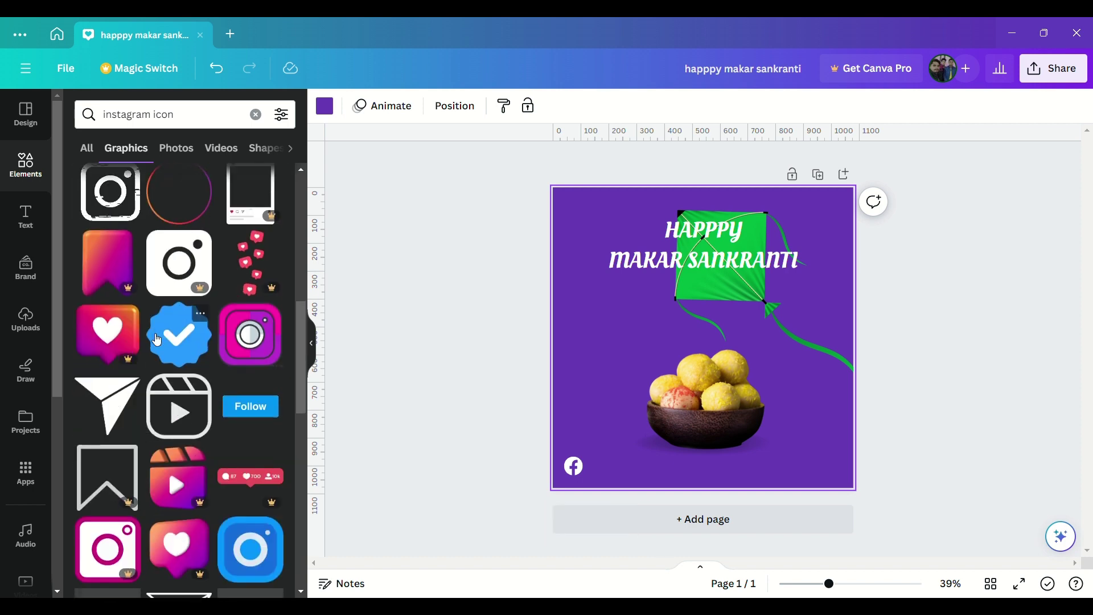
pyautogui.scroll(9, 154, 336)
pyautogui.click(116, 391)
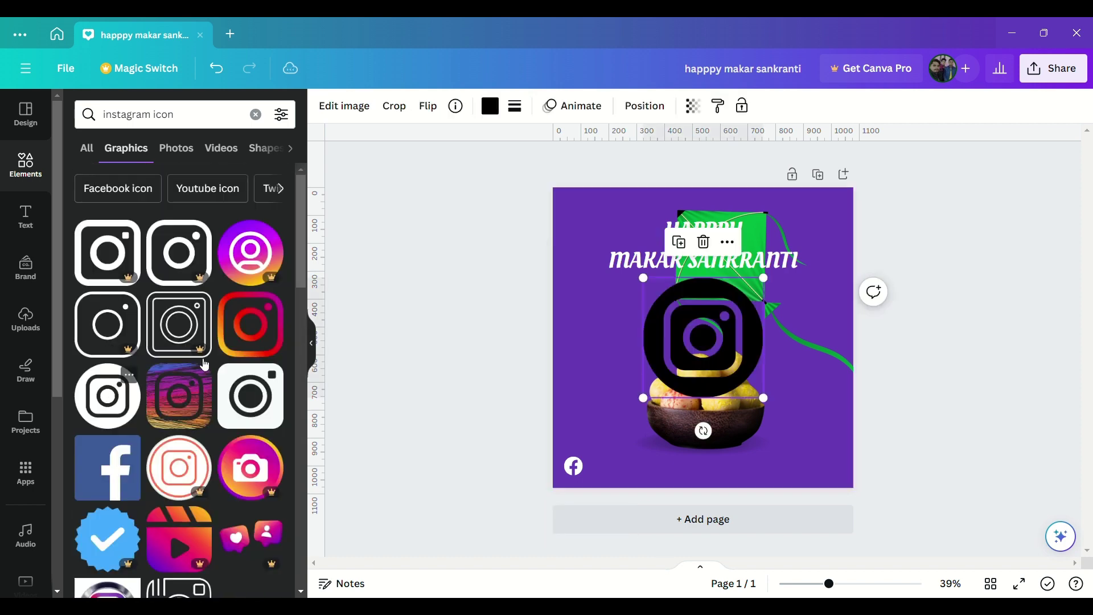
pyautogui.moveTo(760, 394); pyautogui.dragTo(640, 326)
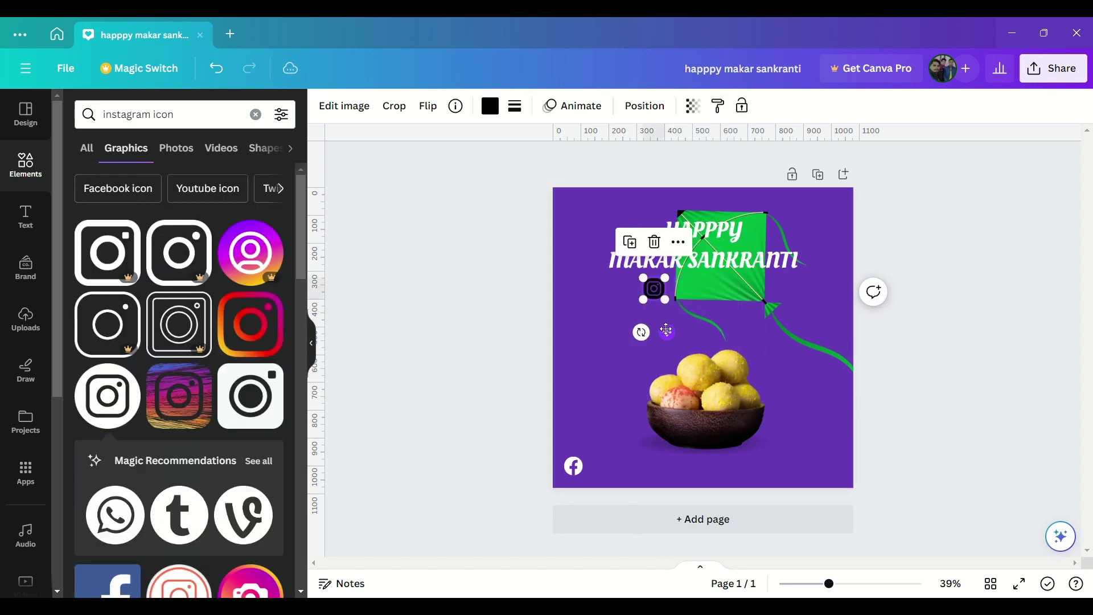
pyautogui.moveTo(653, 287); pyautogui.dragTo(574, 464)
# Set the Instagram icon's colour to white from the document colours and place it just right of the Facebook icon
pyautogui.click(490, 106)
pyautogui.click(194, 191)
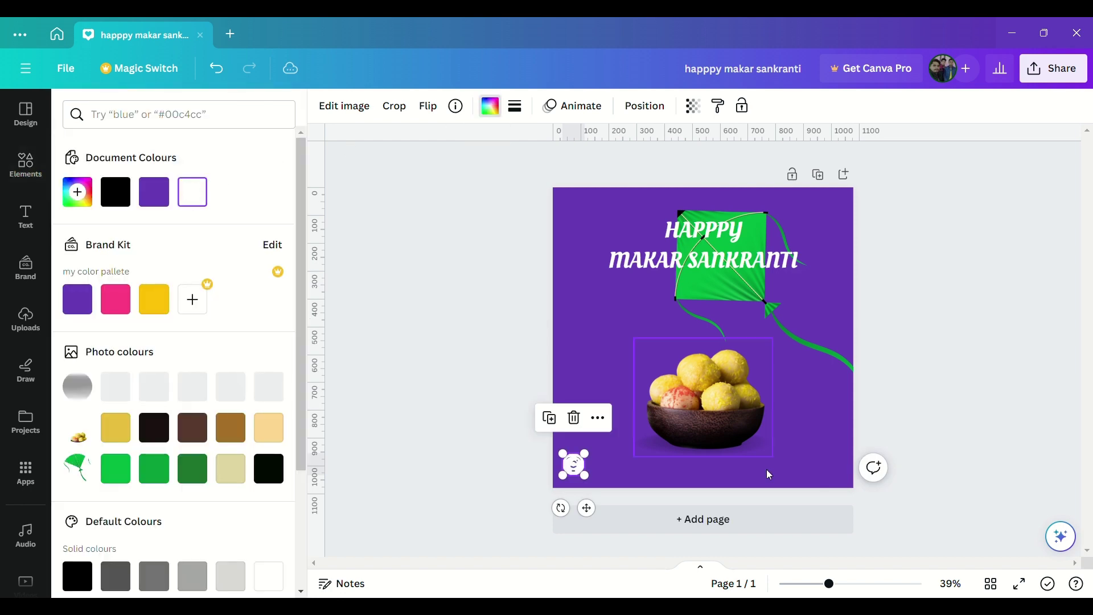
pyautogui.click(866, 585)
pyautogui.moveTo(484, 562); pyautogui.dragTo(435, 561)
pyautogui.moveTo(414, 434); pyautogui.dragTo(485, 437)
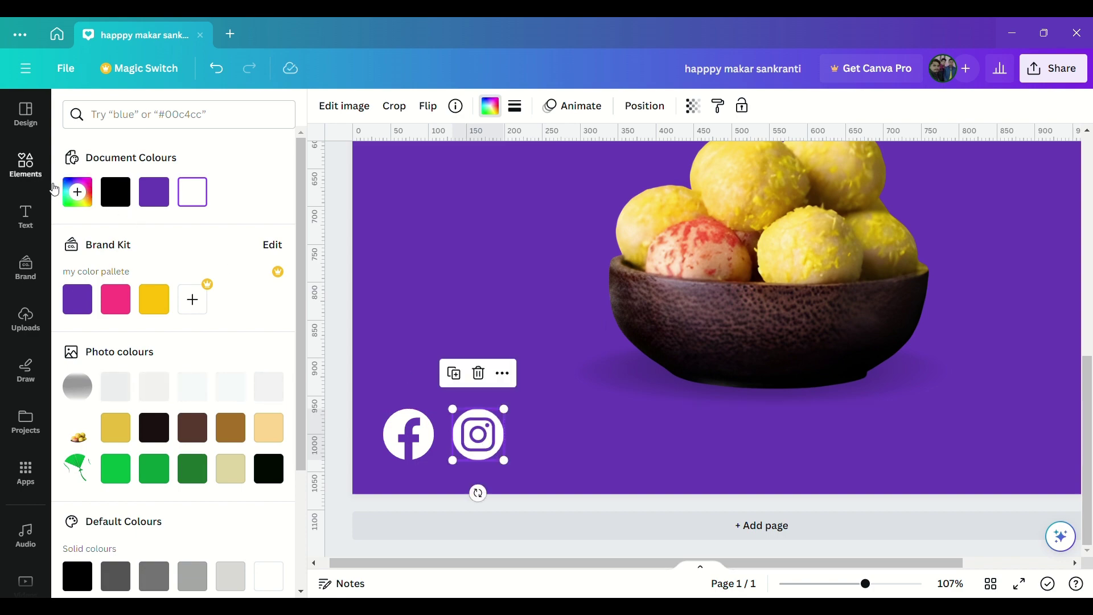
# Search the element graphics for "Linkedin logo"
pyautogui.click(26, 165)
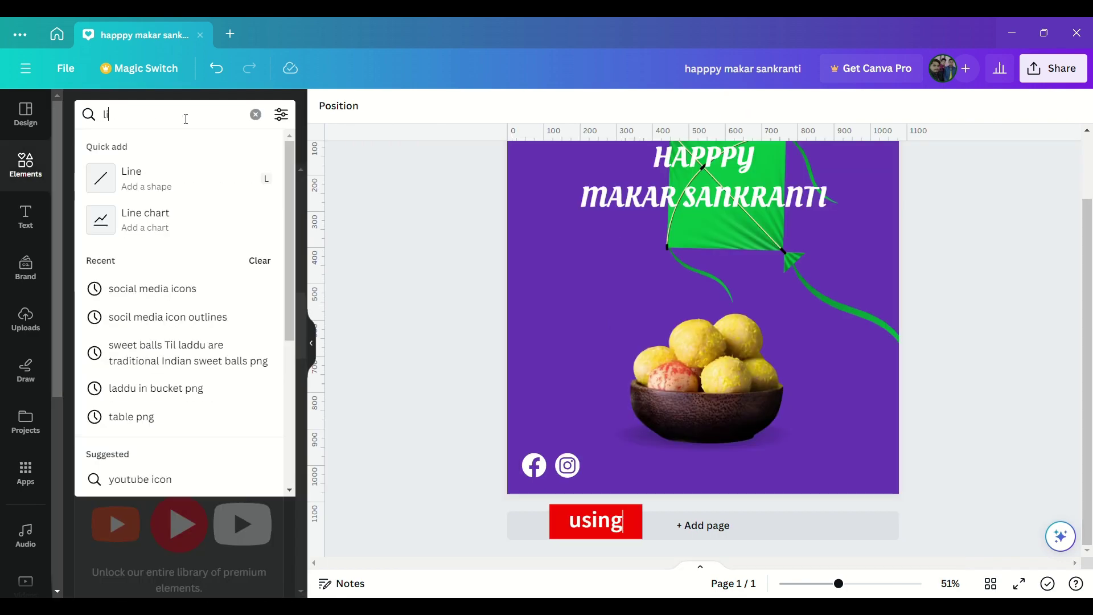
pyautogui.write('ink')
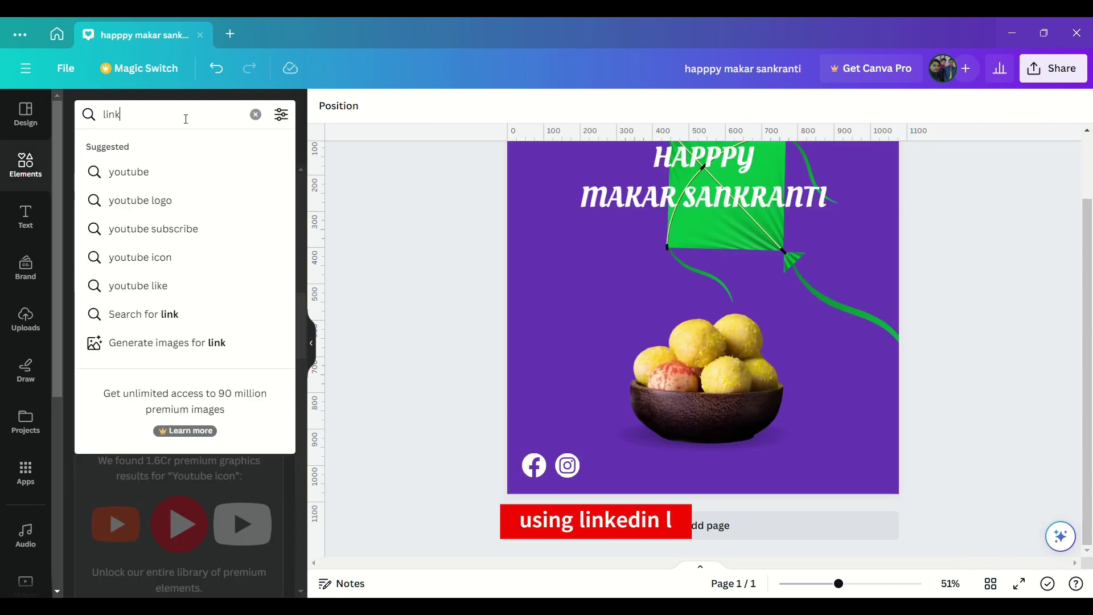
pyautogui.write('edin')
pyautogui.click(140, 200)
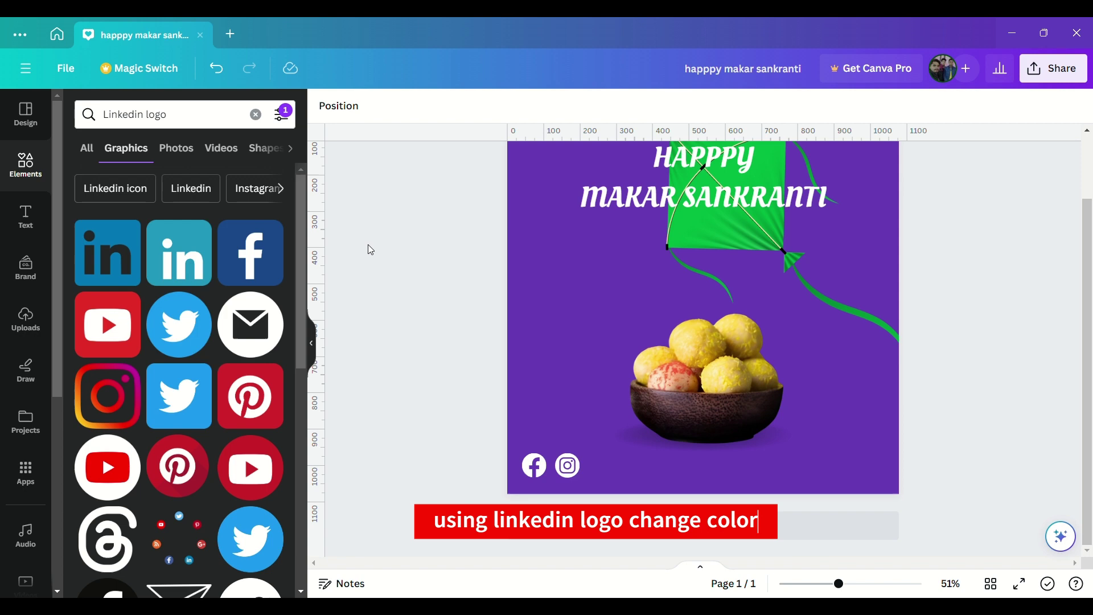
# Add the square blue LinkedIn logo with the cut-out letters and set its colour to white
pyautogui.click(185, 276)
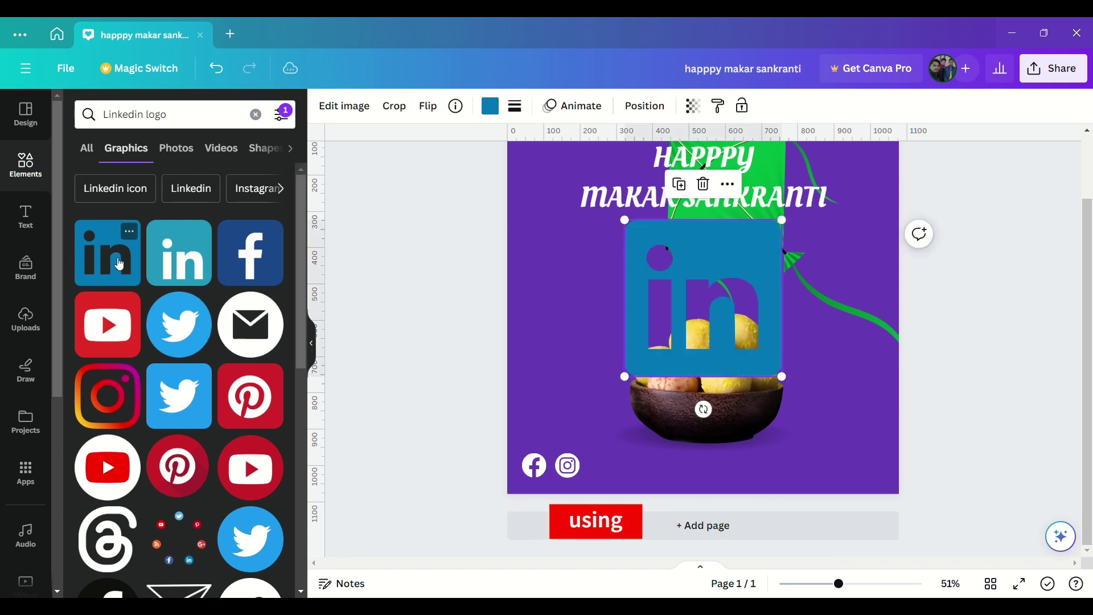
pyautogui.click(490, 105)
pyautogui.click(190, 192)
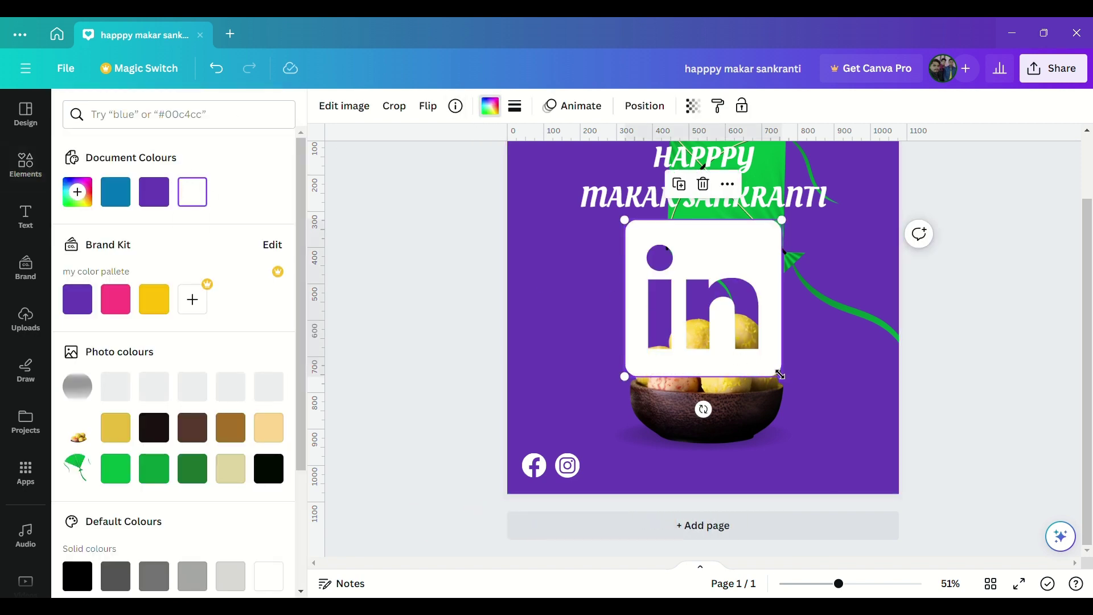
# Shrink the LinkedIn logo to match the other icons and place it right of the Instagram icon
pyautogui.moveTo(780, 374); pyautogui.dragTo(607, 469)
pyautogui.moveTo(606, 468); pyautogui.dragTo(613, 475)
pyautogui.moveTo(612, 507); pyautogui.dragTo(612, 510)
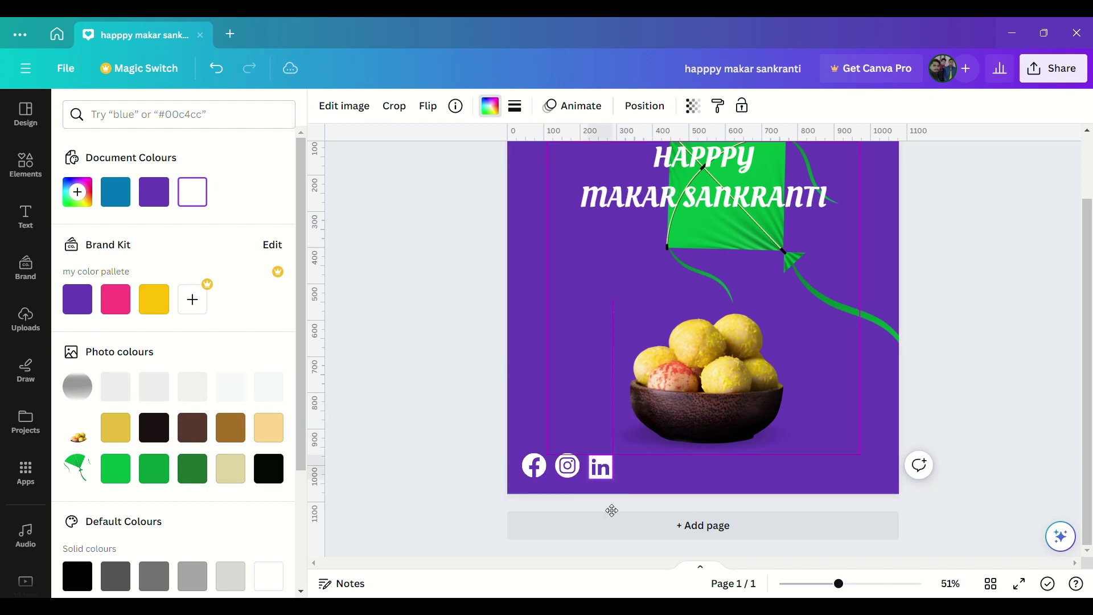
# Set the LinkedIn logo's corner rounding to 52 so it forms a circle
pyautogui.click(600, 466)
pyautogui.keyDown('ctrl'); pyautogui.scroll(5, 569, 447); pyautogui.keyUp('ctrl')
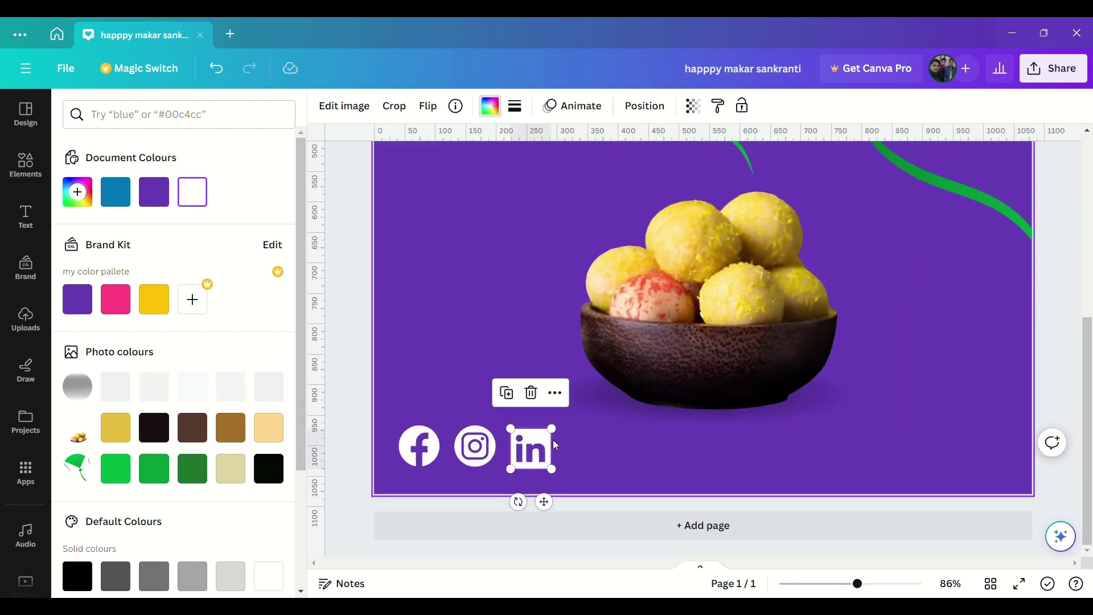
pyautogui.click(515, 106)
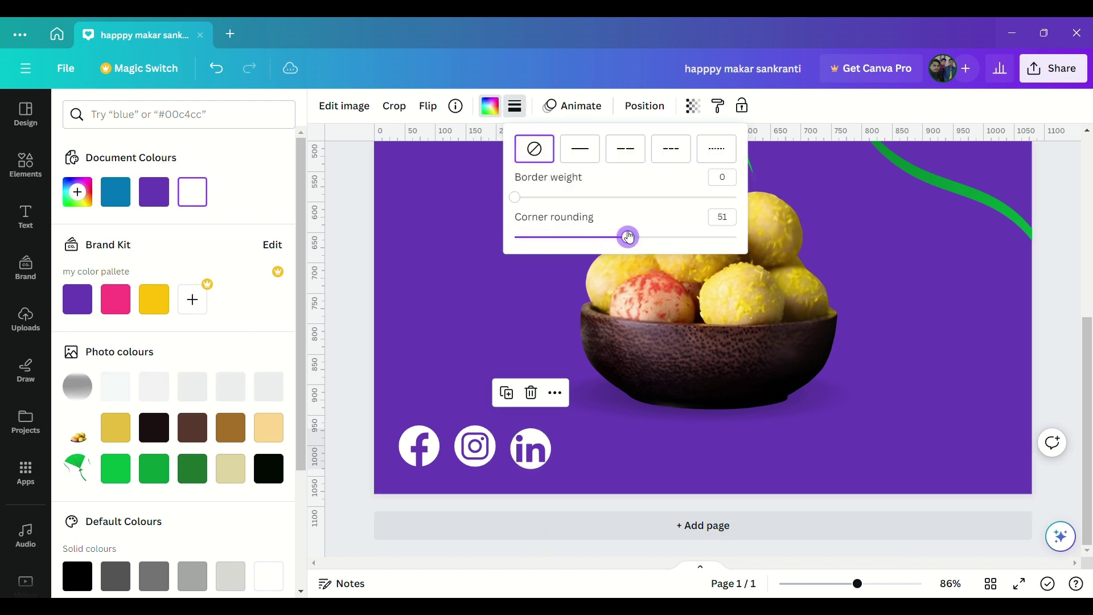
pyautogui.moveTo(629, 236)
pyautogui.mouseDown()
pyautogui.moveTo(581, 237)
pyautogui.moveTo(630, 237)
pyautogui.mouseUp()
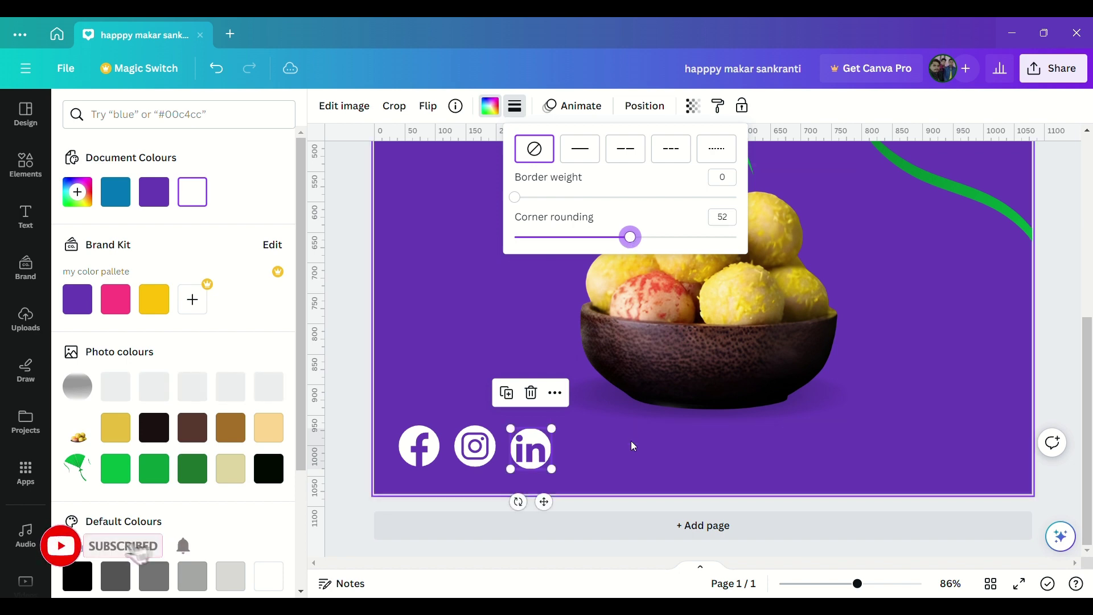
pyautogui.click(633, 446)
# Select the Facebook, Instagram and LinkedIn icons together and tidy up their spacing
pyautogui.click(526, 463)
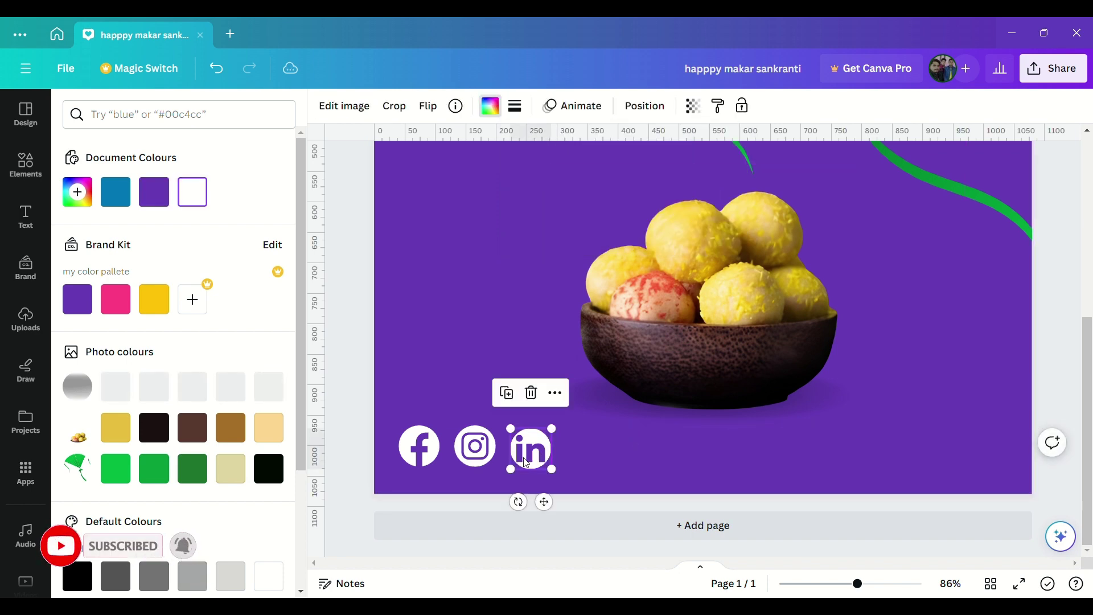
pyautogui.moveTo(523, 463); pyautogui.dragTo(392, 420)
pyautogui.click(554, 461)
pyautogui.click(496, 105)
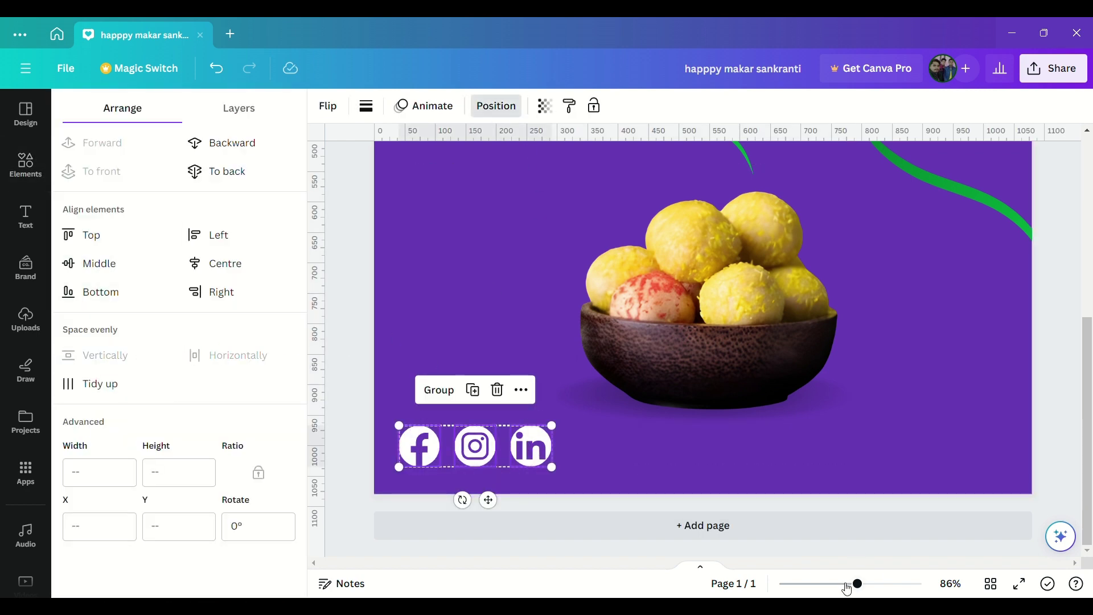
pyautogui.click(118, 386)
pyautogui.moveTo(855, 584); pyautogui.dragTo(830, 584)
pyautogui.click(821, 435)
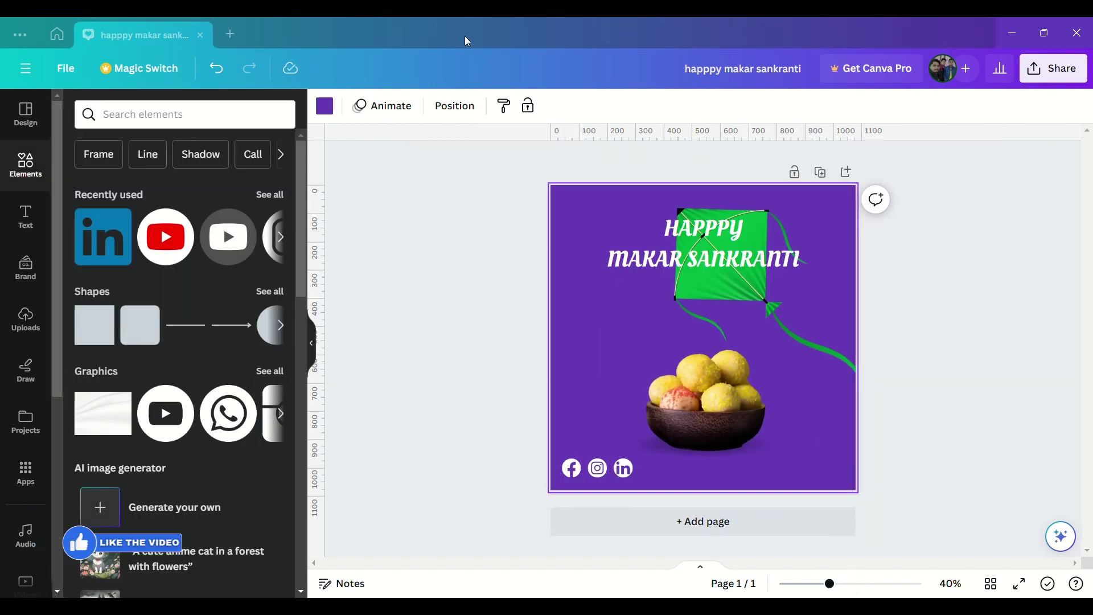
# Rotate and shrink the green kite and place it in the page's upper-left corner beside the heading
pyautogui.click(785, 336)
pyautogui.moveTo(815, 453); pyautogui.dragTo(624, 393)
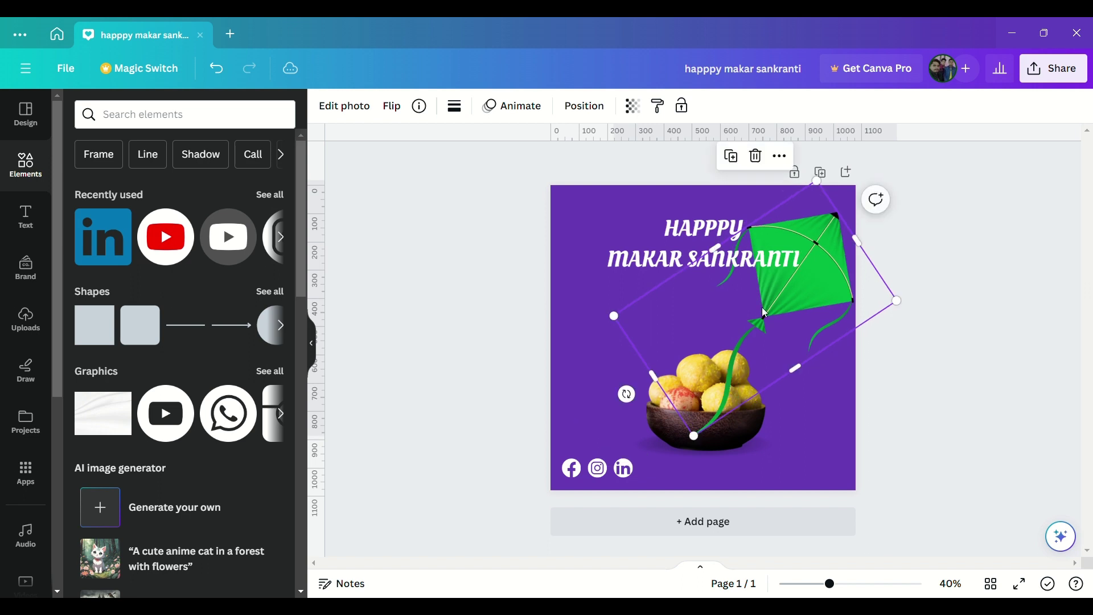
pyautogui.moveTo(761, 308); pyautogui.dragTo(557, 317)
pyautogui.moveTo(488, 444); pyautogui.dragTo(509, 300)
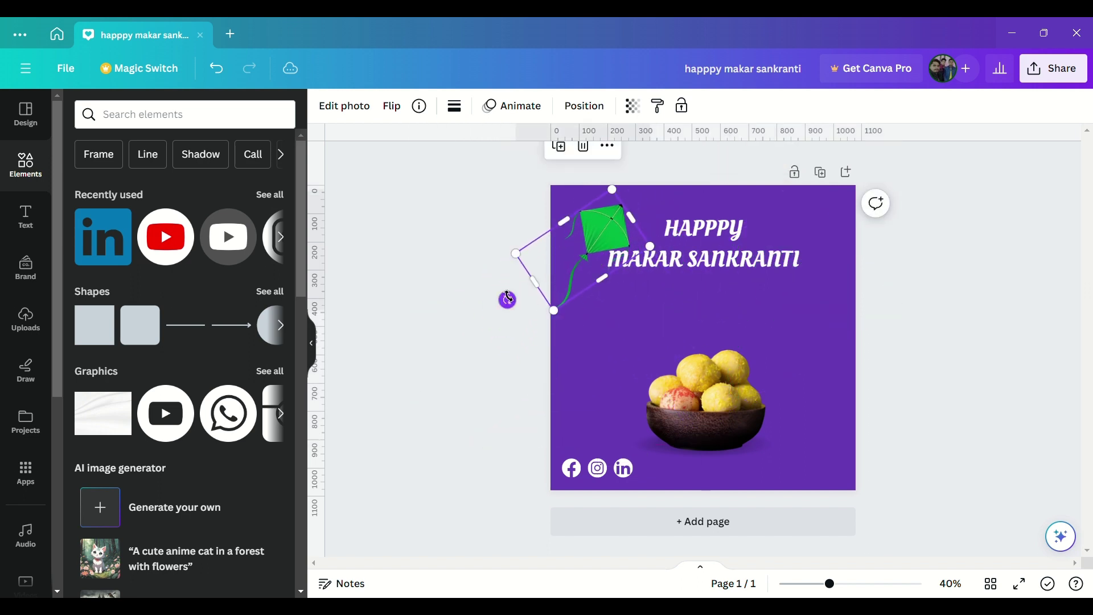
pyautogui.moveTo(579, 265)
pyautogui.mouseDown()
pyautogui.moveTo(583, 252)
pyautogui.moveTo(575, 258)
pyautogui.mouseUp()
pyautogui.moveTo(503, 288); pyautogui.dragTo(500, 284)
pyautogui.moveTo(566, 254); pyautogui.dragTo(557, 247)
pyautogui.click(927, 305)
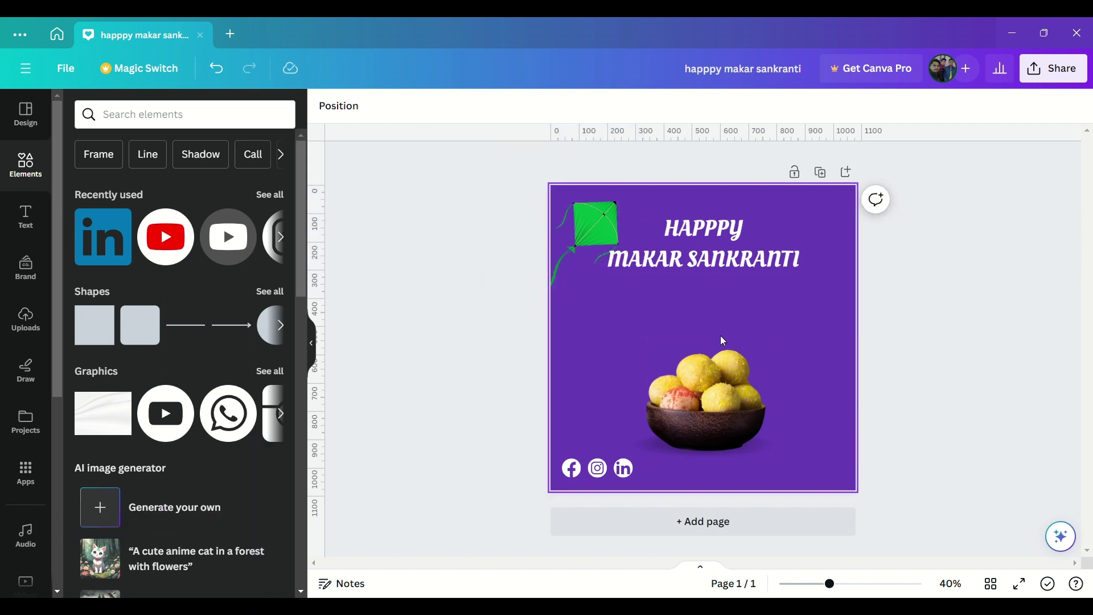
# Search the elements for "decorative line" and show all the graphics results
pyautogui.click(219, 112)
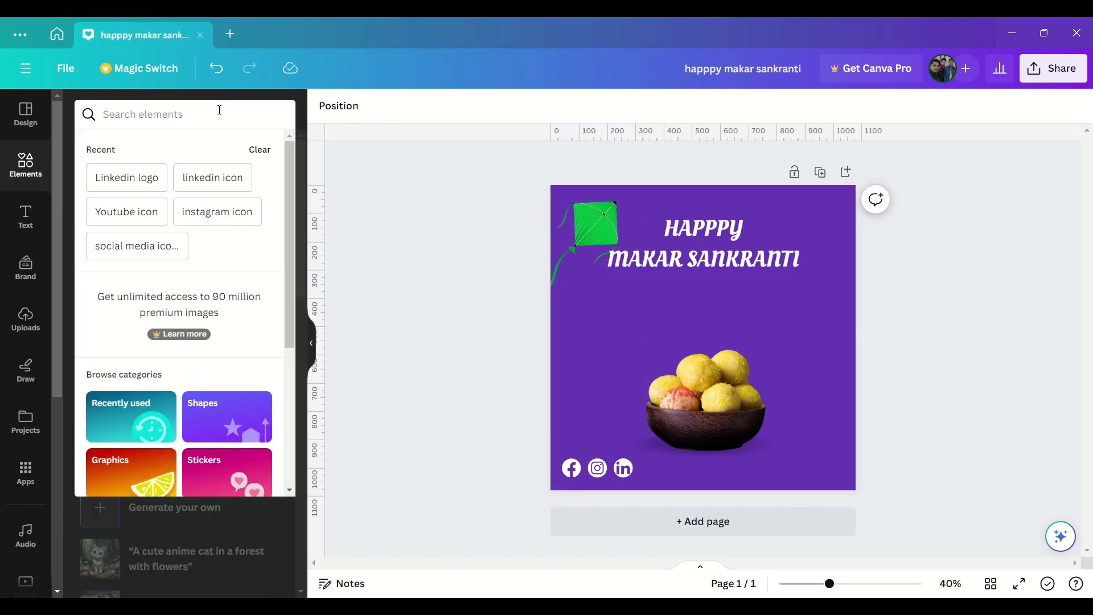
pyautogui.write('decorative line')
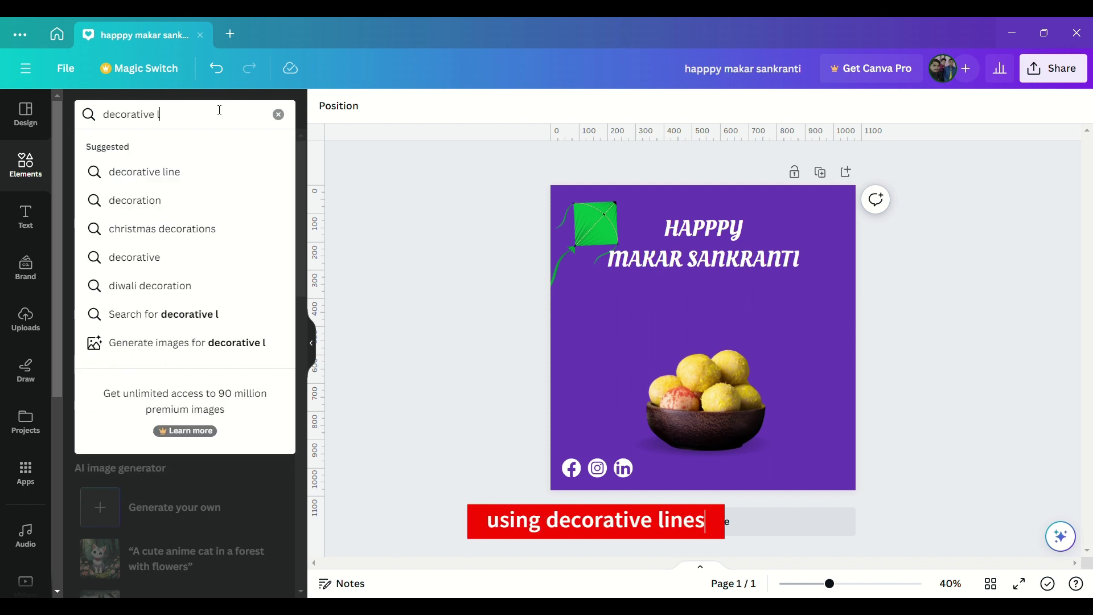
pyautogui.press('Return')
pyautogui.click(270, 228)
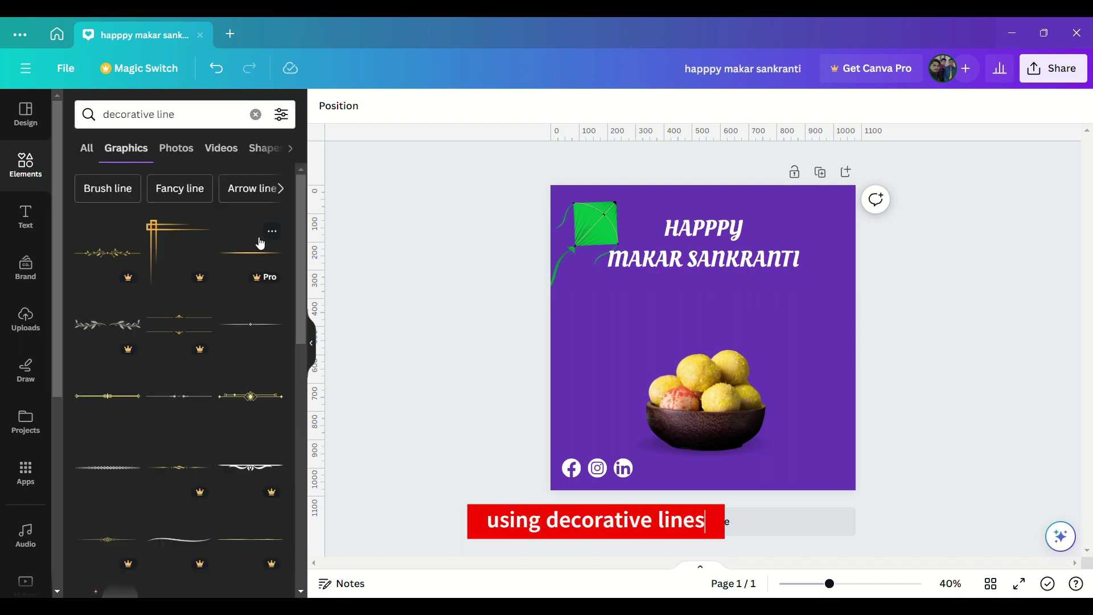
# Add the thin divider line with a small centre ornament, centre it beneath the heading and colour it white
pyautogui.scroll(-5, 228, 410)
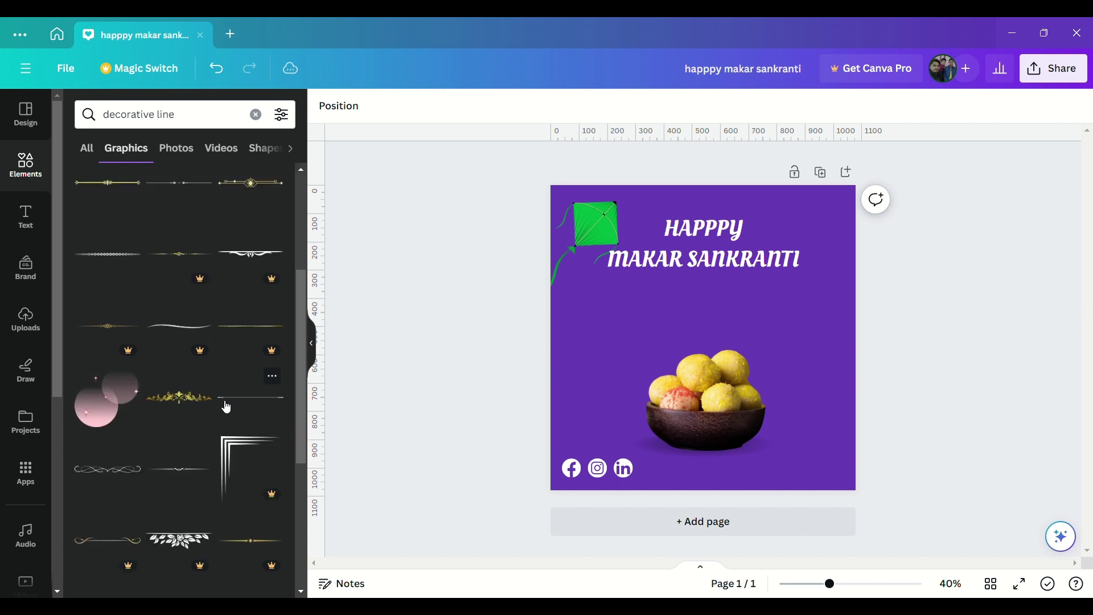
pyautogui.click(187, 400)
pyautogui.moveTo(673, 337); pyautogui.dragTo(709, 308)
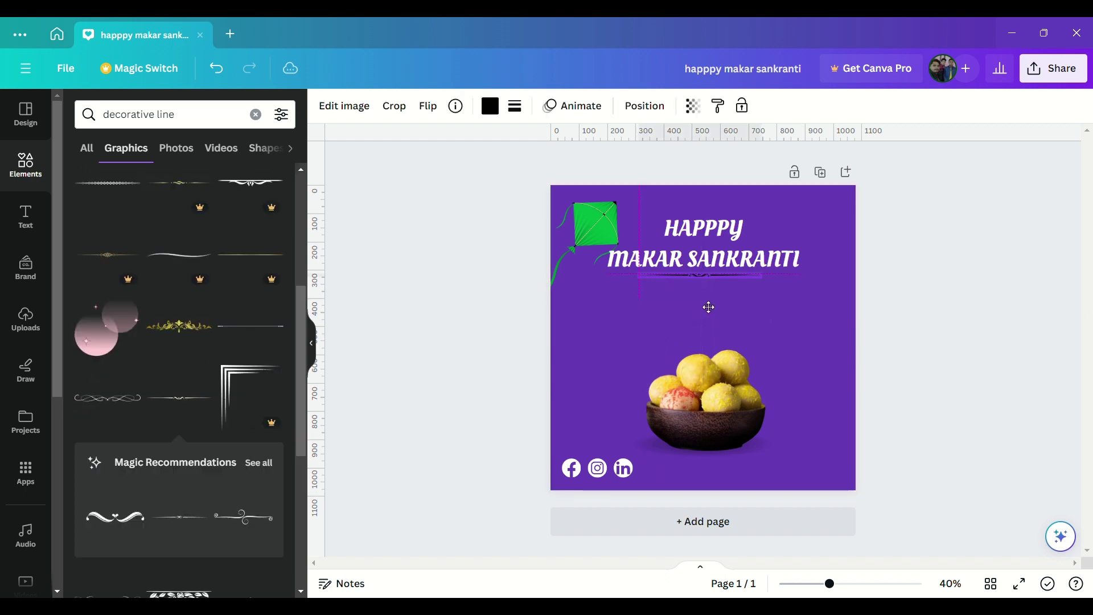
pyautogui.click(490, 106)
pyautogui.click(193, 190)
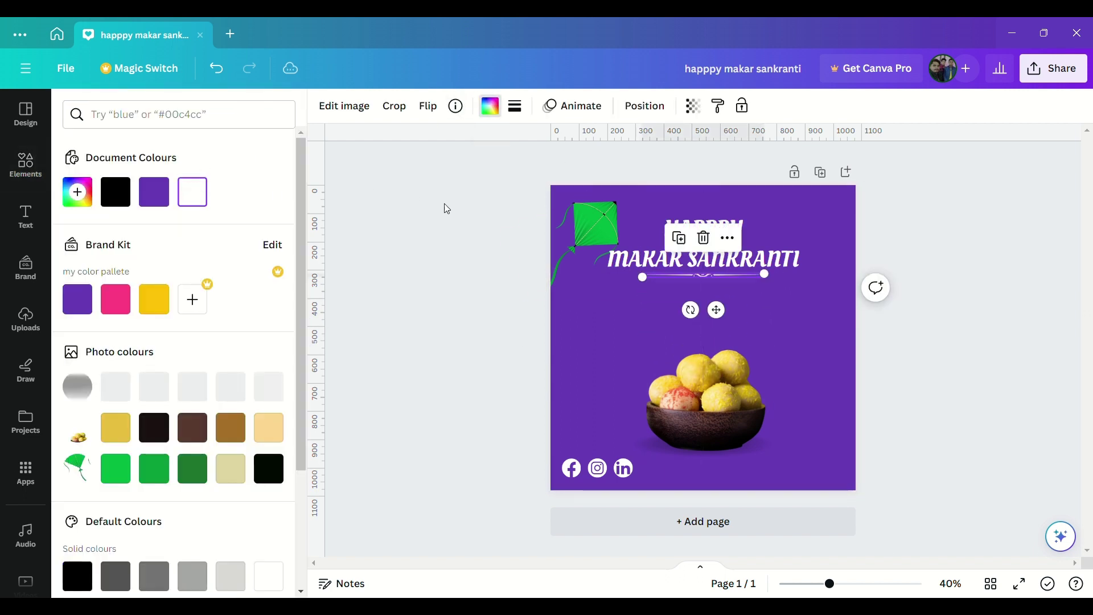
pyautogui.click(467, 215)
# Tighten the heading's line spacing and move the decorative line up closer beneath the text
pyautogui.click(690, 258)
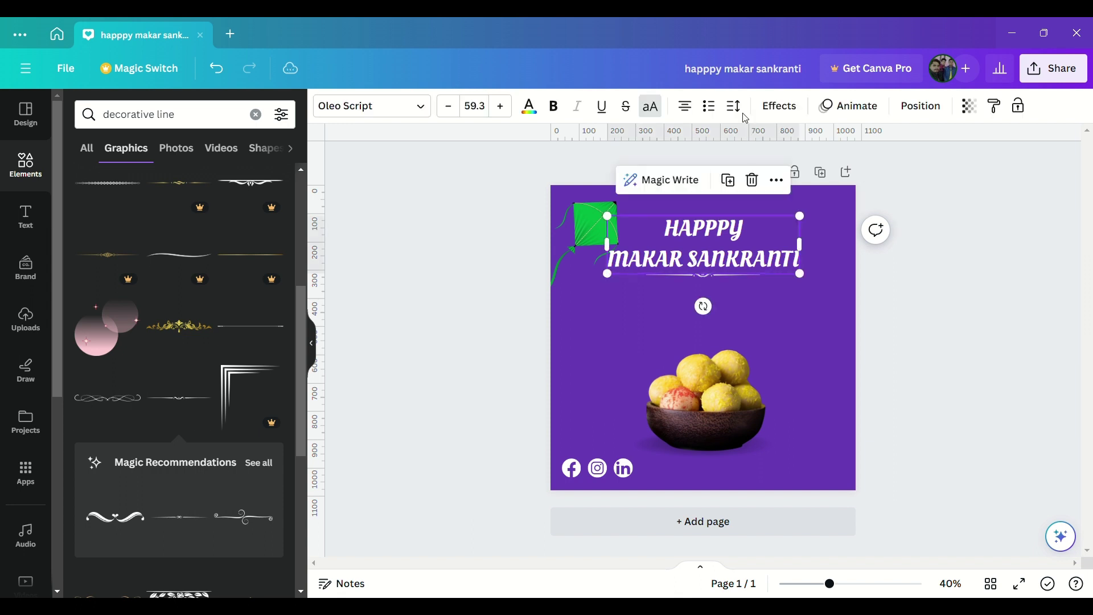
pyautogui.click(733, 106)
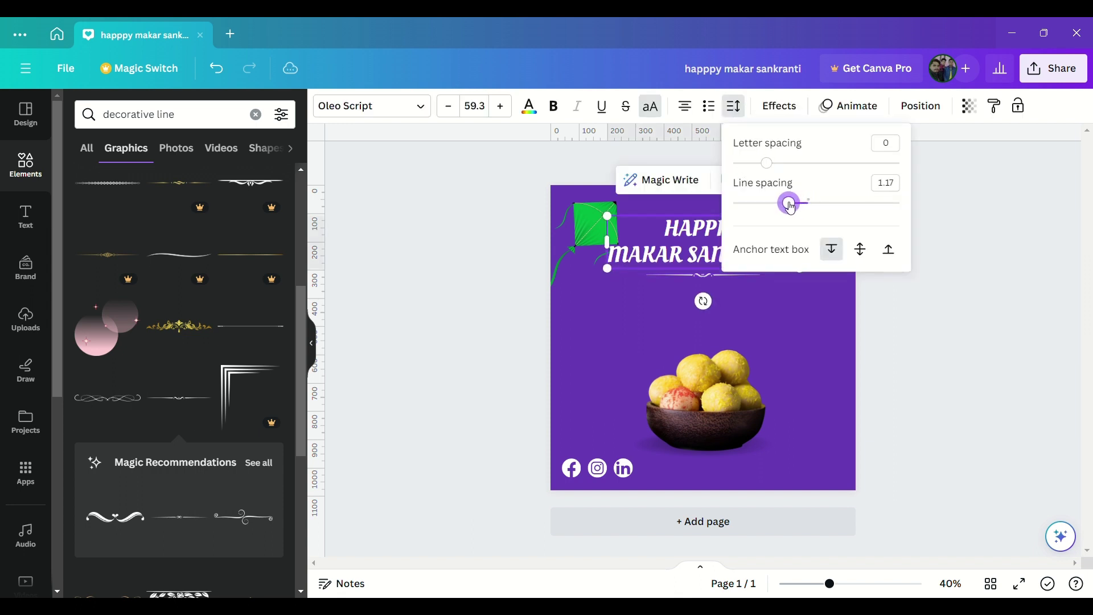
pyautogui.moveTo(782, 207)
pyautogui.mouseDown()
pyautogui.moveTo(732, 203)
pyautogui.moveTo(772, 205)
pyautogui.mouseUp()
pyautogui.click(706, 276)
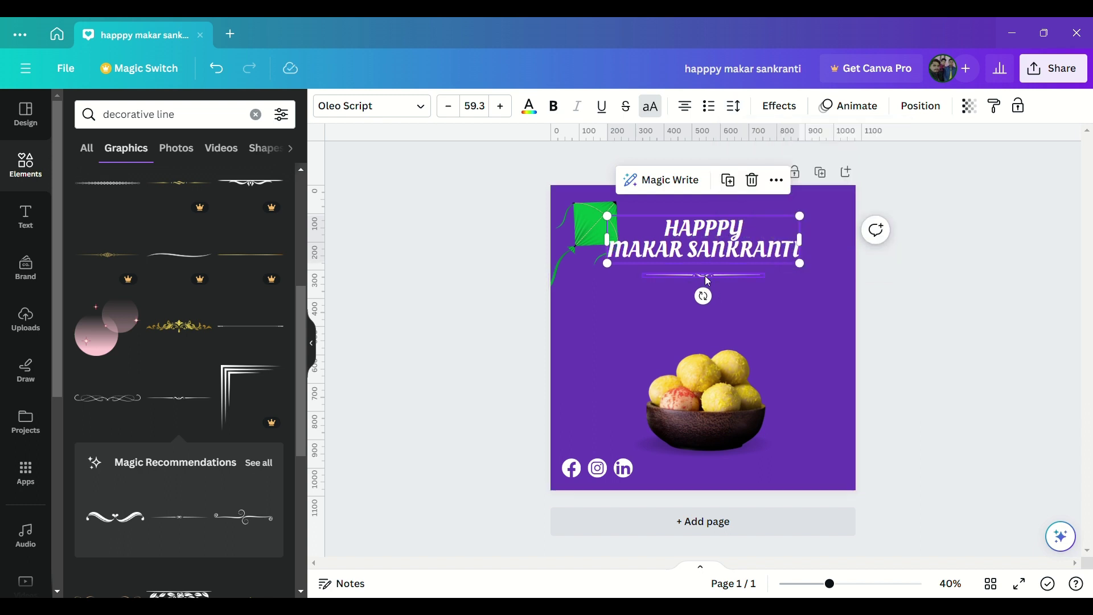
pyautogui.moveTo(719, 312); pyautogui.dragTo(724, 306)
pyautogui.click(896, 340)
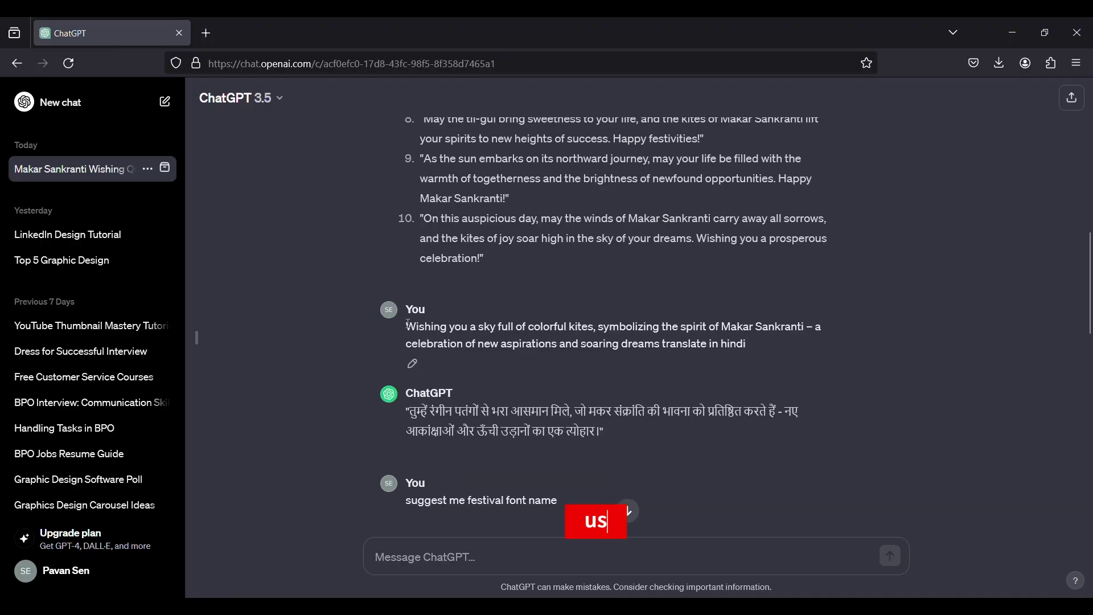
# Switch to ChatGPT and copy the greeting that begins "Wishing you a sky full of colorful kites"
pyautogui.moveTo(406, 326); pyautogui.dragTo(737, 344)
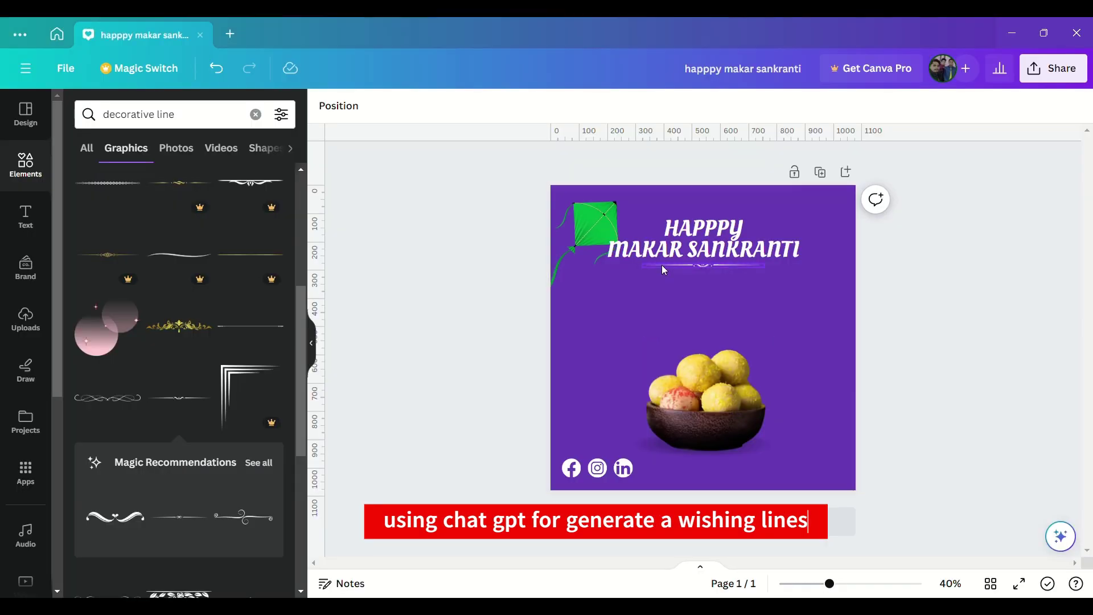
# Duplicate the heading, replace the copy's text with the copied kite greeting and shrink it to size 20 beneath the decorative line
pyautogui.click(678, 244)
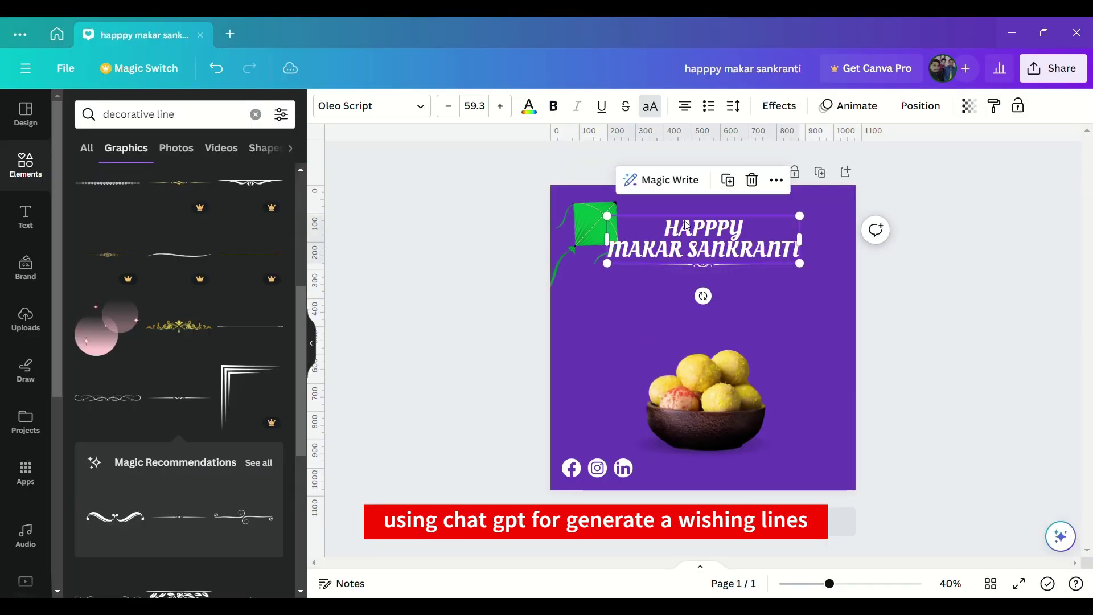
pyautogui.click(728, 180)
pyautogui.moveTo(729, 250); pyautogui.dragTo(715, 309)
pyautogui.click(715, 309)
pyautogui.press('BackSpace')
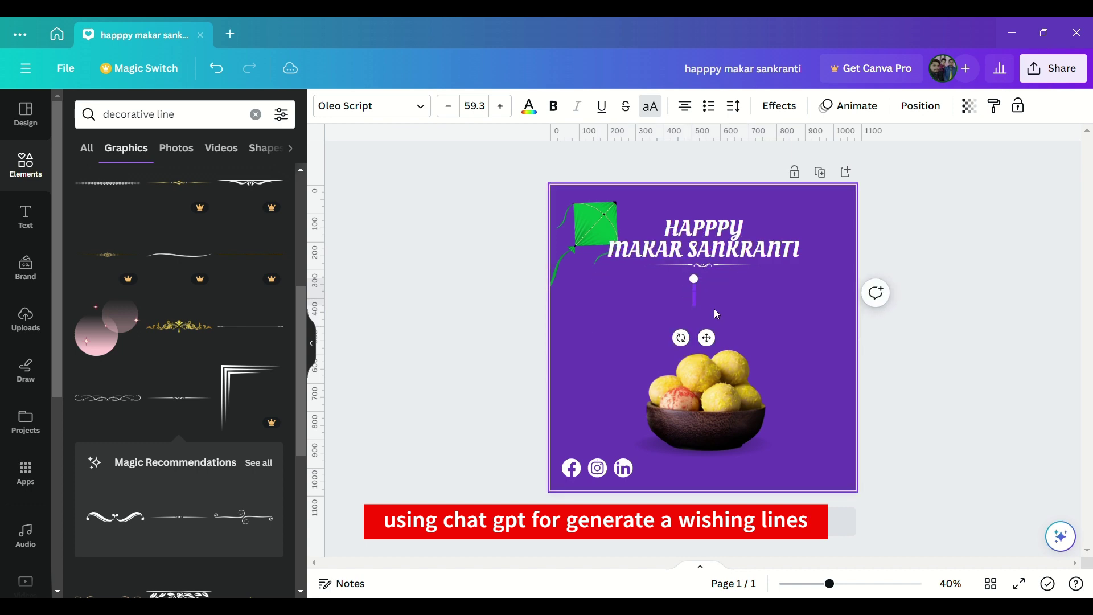
pyautogui.write('WISHING YOU A SKY FULL OF COLORFUL KITES, SYMBOLIZING THE SPIRIT OF MAKAR SANKRANTI – A CELEBRATION OF NEW ASPIRATIONS AND SOARING DREAMS TRANSLATE IN HINDI')
pyautogui.moveTo(836, 453); pyautogui.dragTo(682, 312)
pyautogui.click(675, 305)
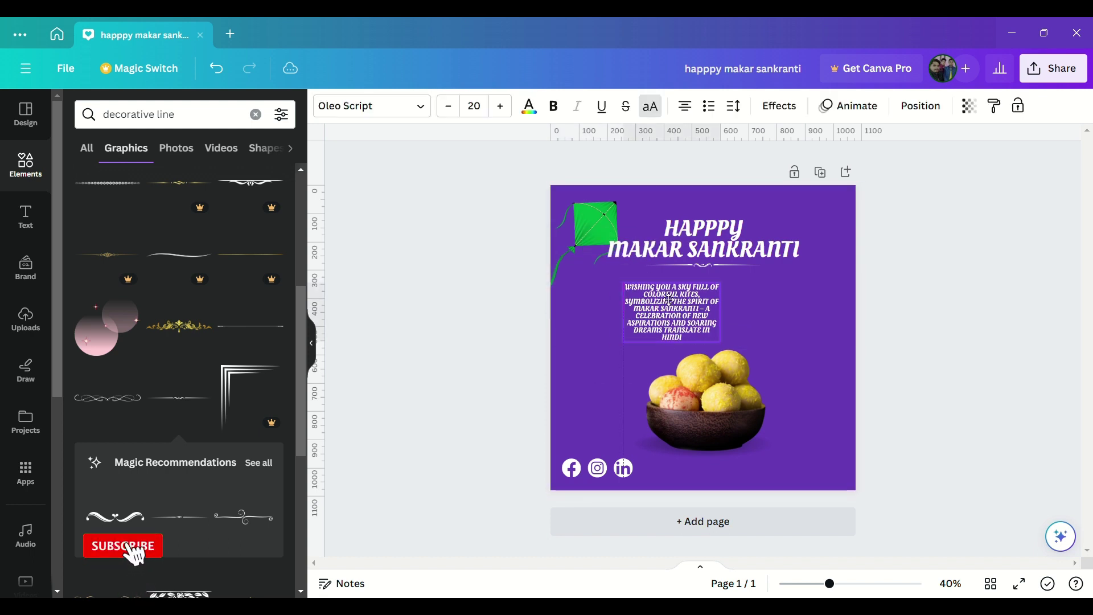
# Set the greeting's font to Montserrat ExtraLight and turn off its uppercase formatting
pyautogui.click(419, 108)
pyautogui.scroll(3, 165, 262)
pyautogui.click(73, 229)
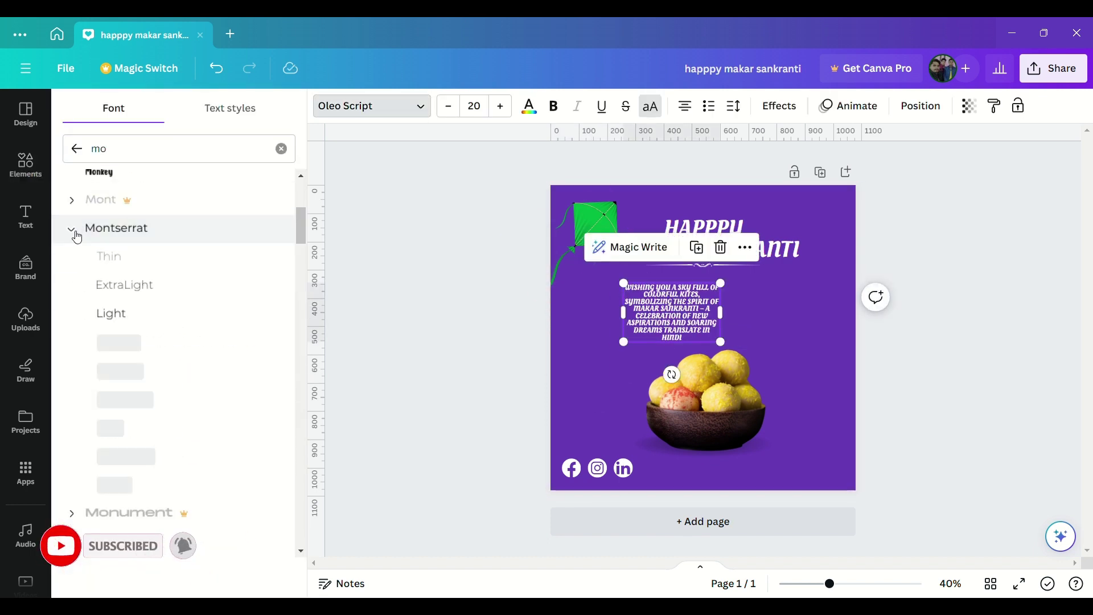
pyautogui.click(137, 326)
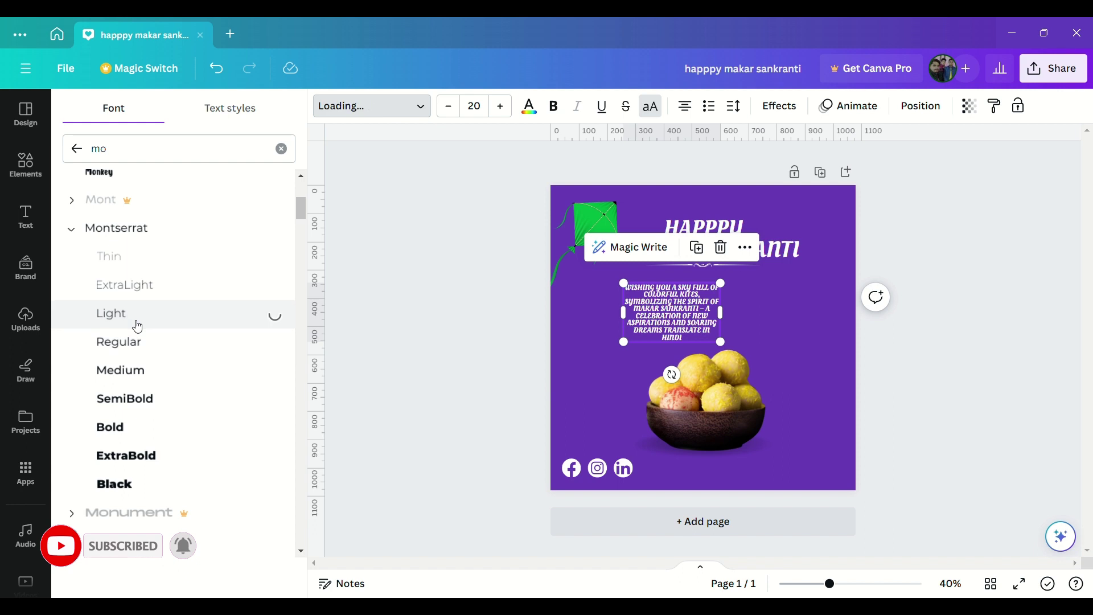
pyautogui.click(142, 301)
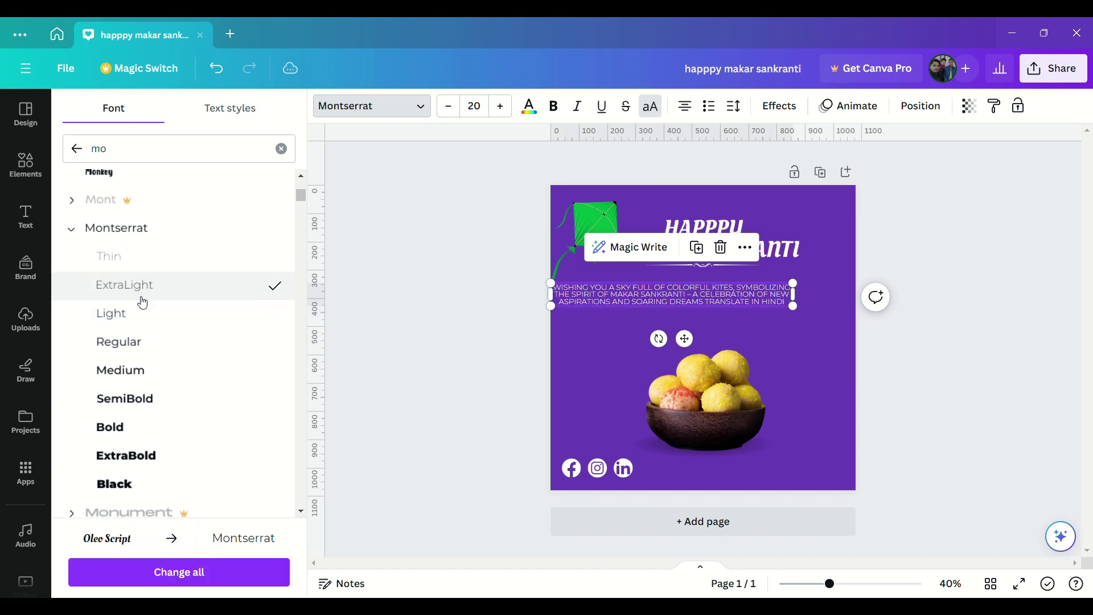
pyautogui.click(650, 105)
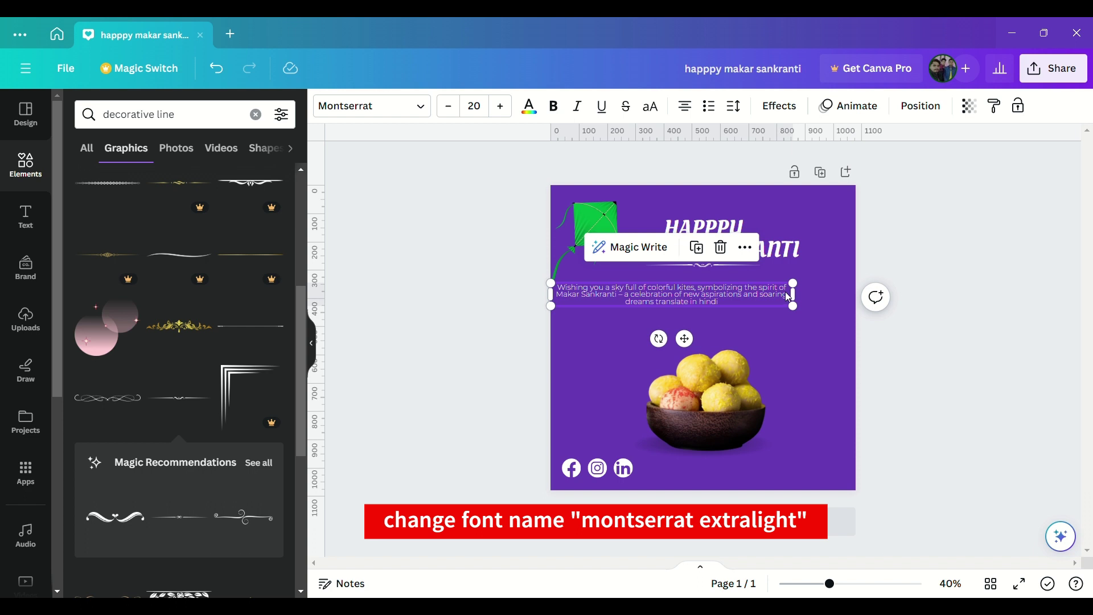
# Narrow and left-align the greeting text, and move it down below the laddu bowl to the foot of the page
pyautogui.moveTo(788, 297); pyautogui.dragTo(747, 295)
pyautogui.click(683, 114)
pyautogui.click(513, 329)
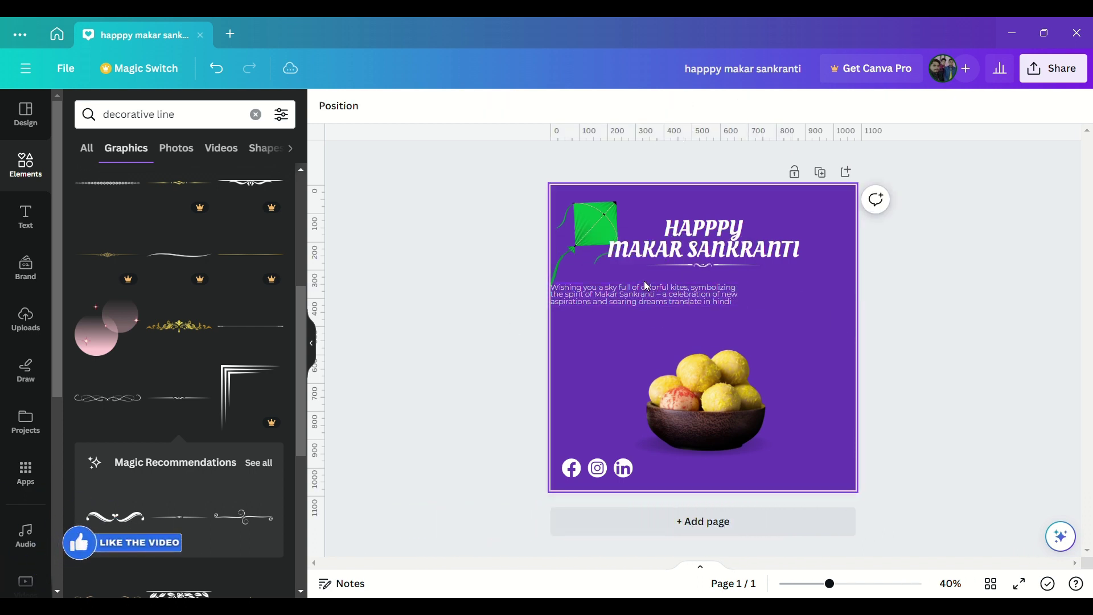
pyautogui.click(641, 286)
pyautogui.moveTo(640, 285); pyautogui.dragTo(686, 317)
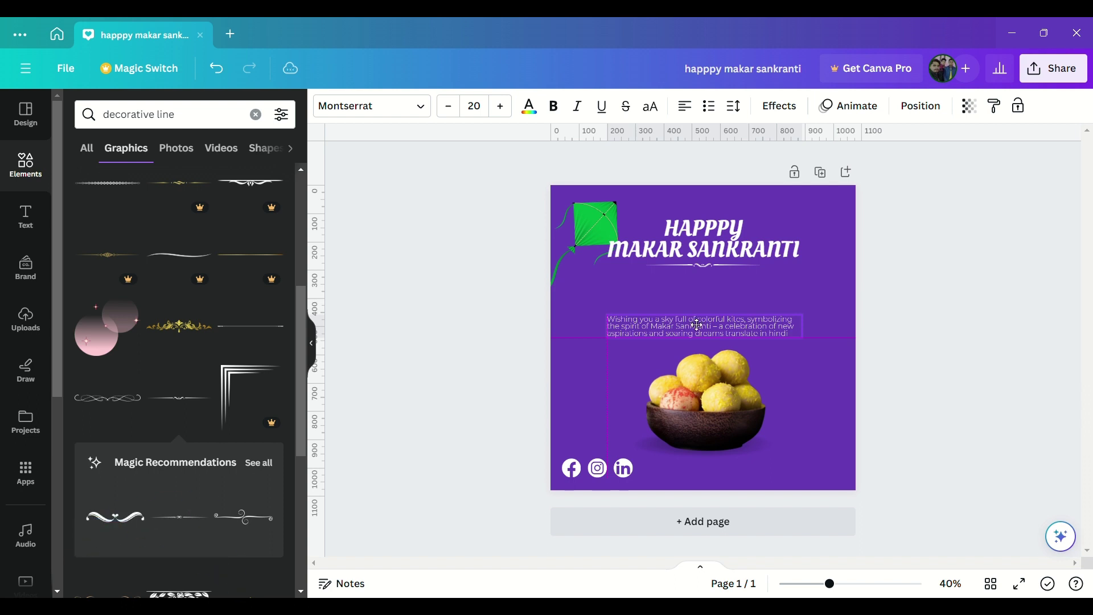
pyautogui.moveTo(697, 325); pyautogui.dragTo(713, 474)
# Move the laddu bowl up so it sits centred just beneath the heading's decorative line
pyautogui.click(702, 407)
pyautogui.click(708, 302)
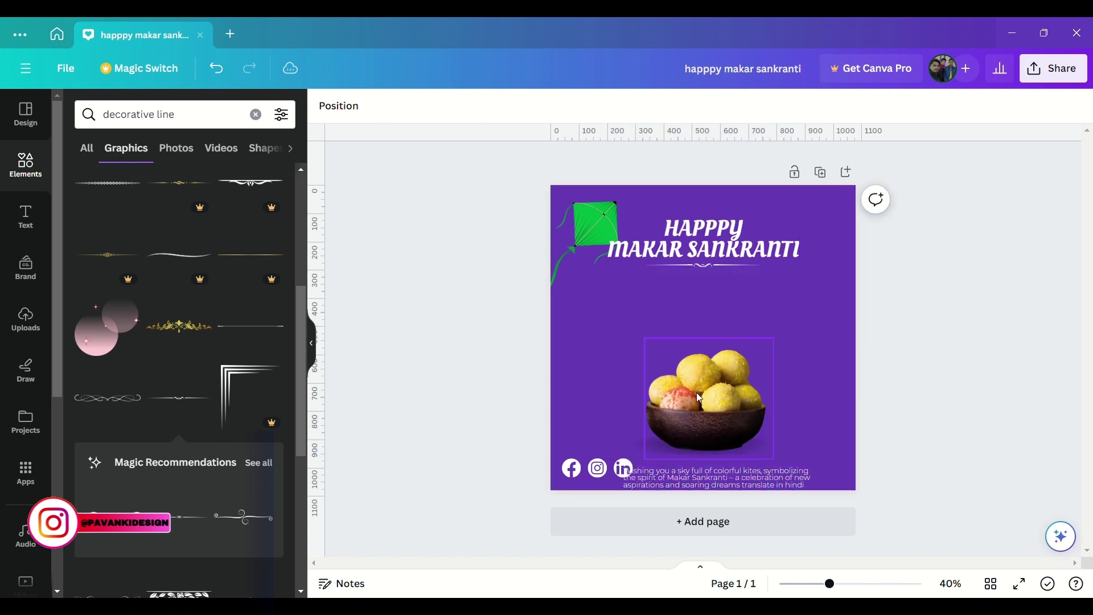
pyautogui.moveTo(707, 398)
pyautogui.mouseDown()
pyautogui.moveTo(703, 383)
pyautogui.moveTo(702, 397)
pyautogui.mouseUp()
pyautogui.click(215, 70)
pyautogui.moveTo(605, 326); pyautogui.dragTo(685, 345)
pyautogui.click(666, 302)
# Move the greeting up directly beneath the laddu bowl and centre-align its text
pyautogui.click(692, 473)
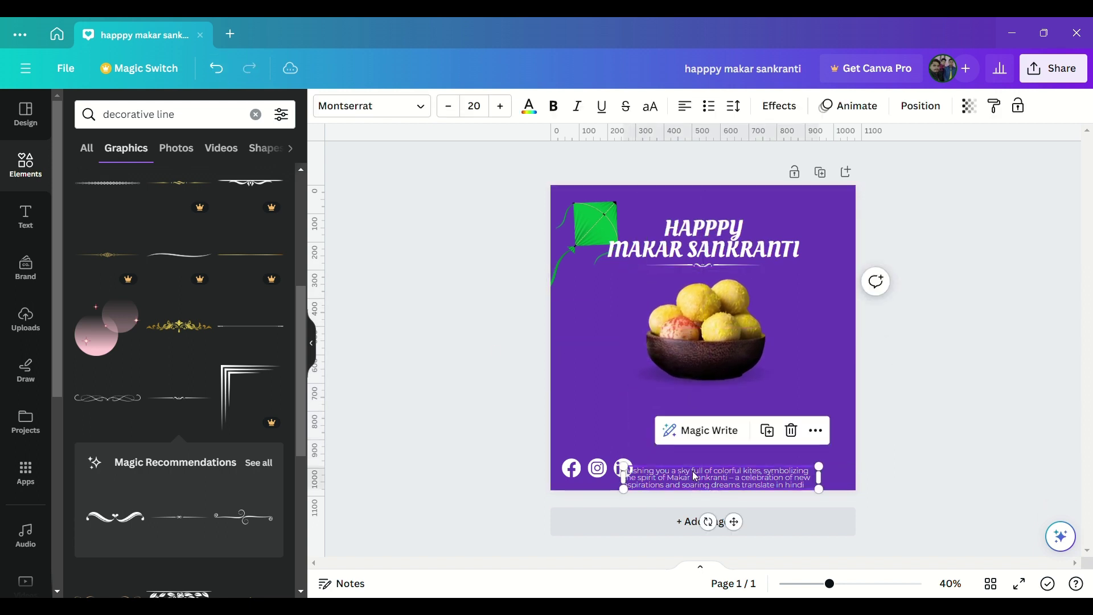
pyautogui.moveTo(692, 474); pyautogui.dragTo(676, 400)
pyautogui.moveTo(803, 403); pyautogui.dragTo(803, 403)
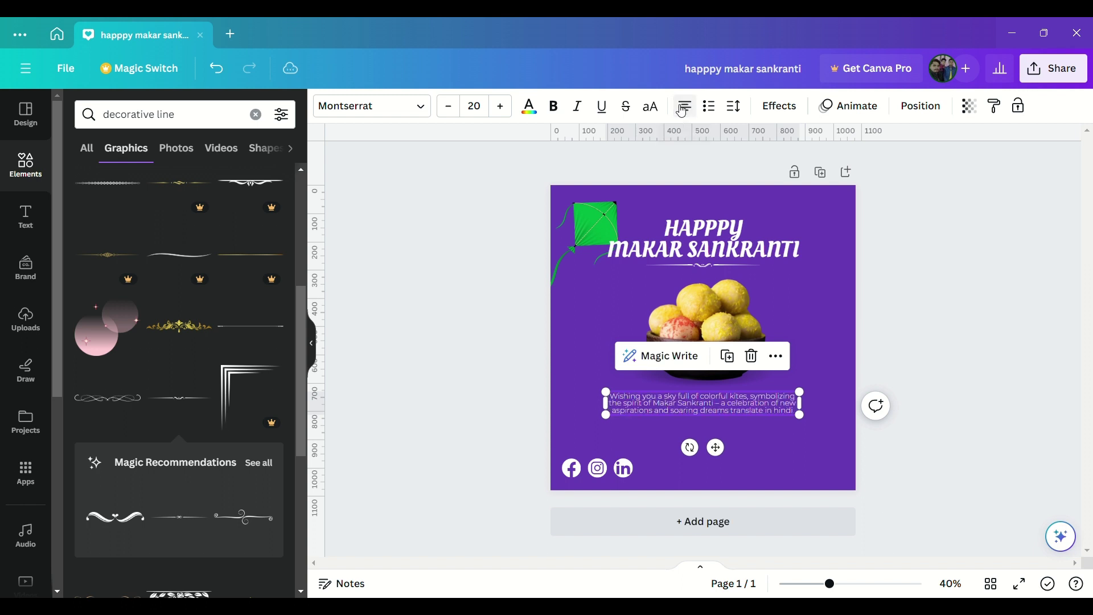
pyautogui.click(972, 280)
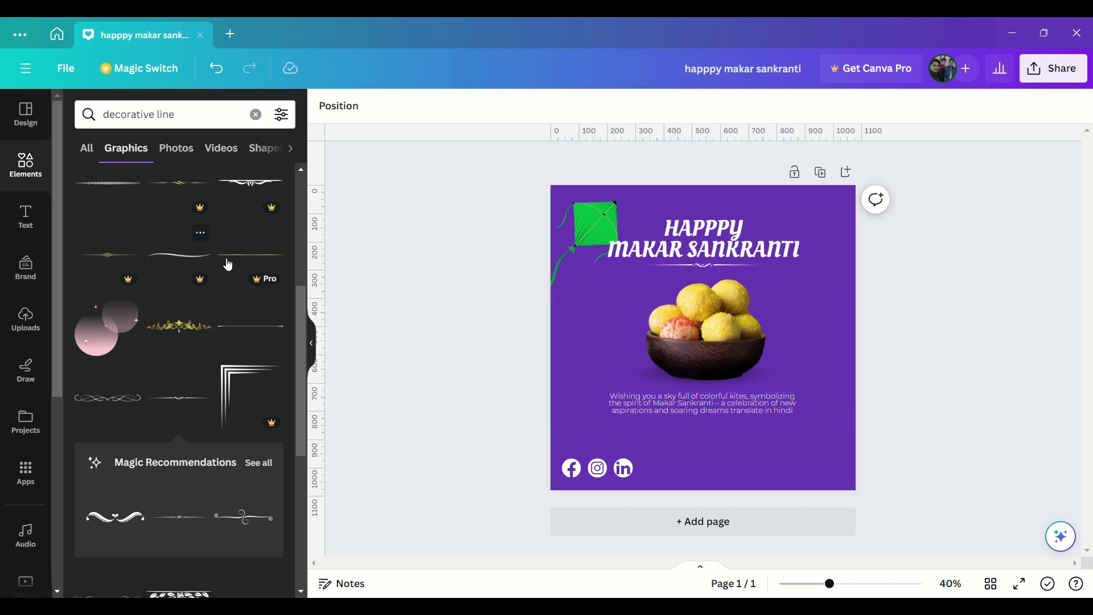
# Add another thin decorative line, colour it white and centre it just beneath the greeting text
pyautogui.scroll(-6, 228, 263)
pyautogui.click(176, 412)
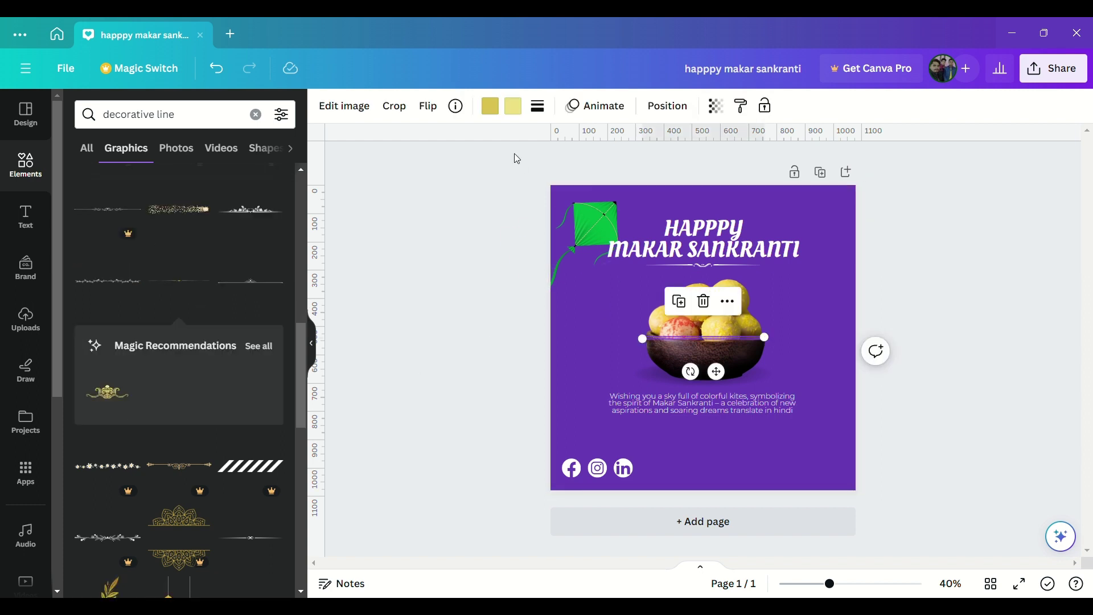
pyautogui.click(513, 106)
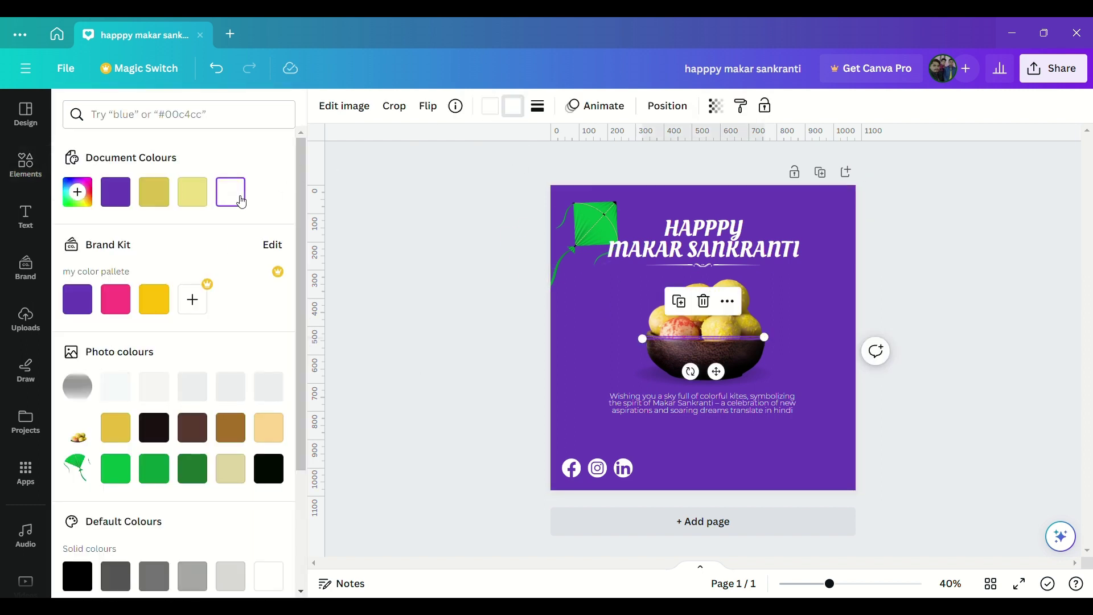
pyautogui.moveTo(715, 371); pyautogui.dragTo(712, 460)
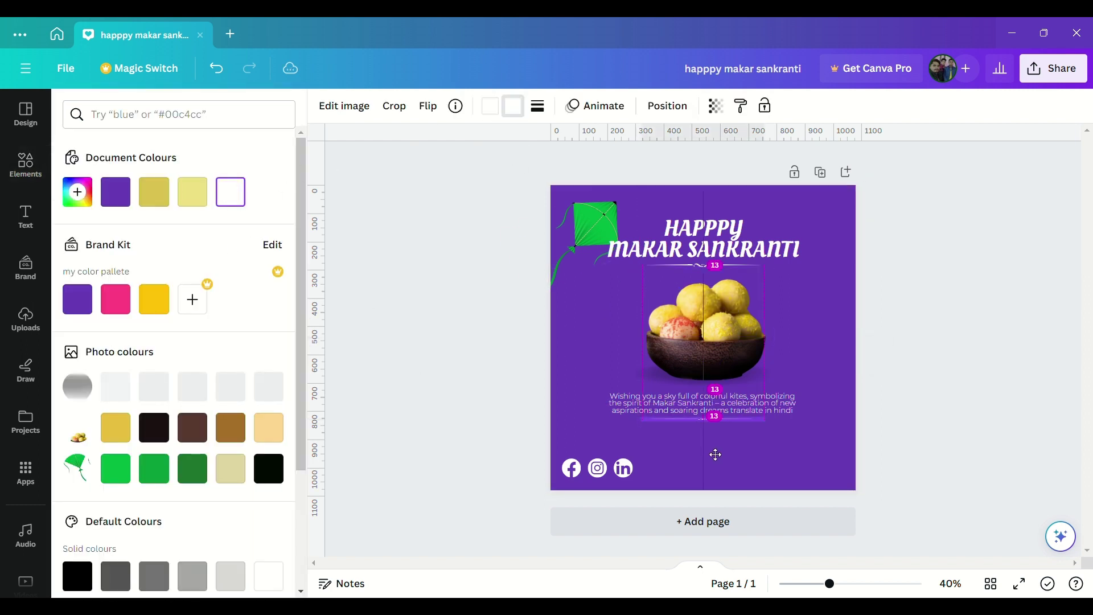
pyautogui.click(901, 366)
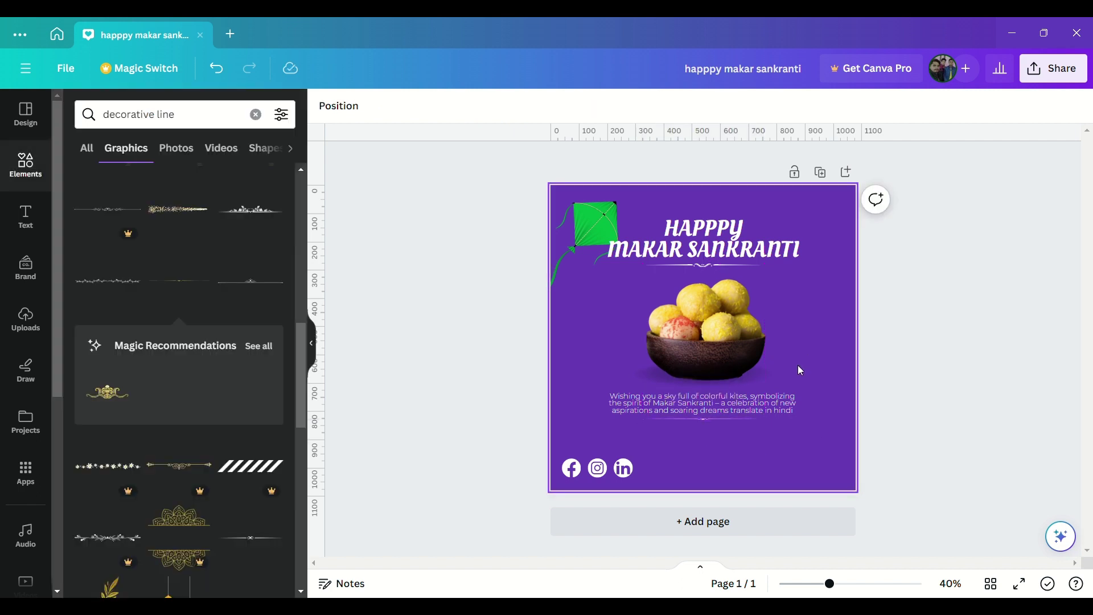
# Search the elements for "flying kite"
pyautogui.click(32, 154)
pyautogui.click(108, 113)
pyautogui.write('fl')
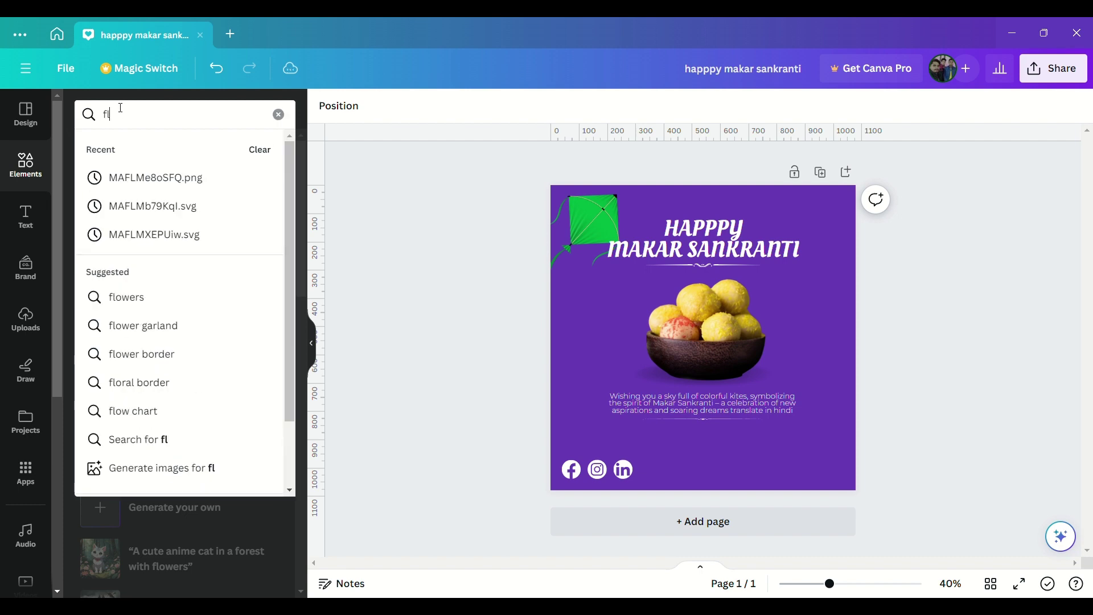
pyautogui.write('ying kite')
pyautogui.press('Return')
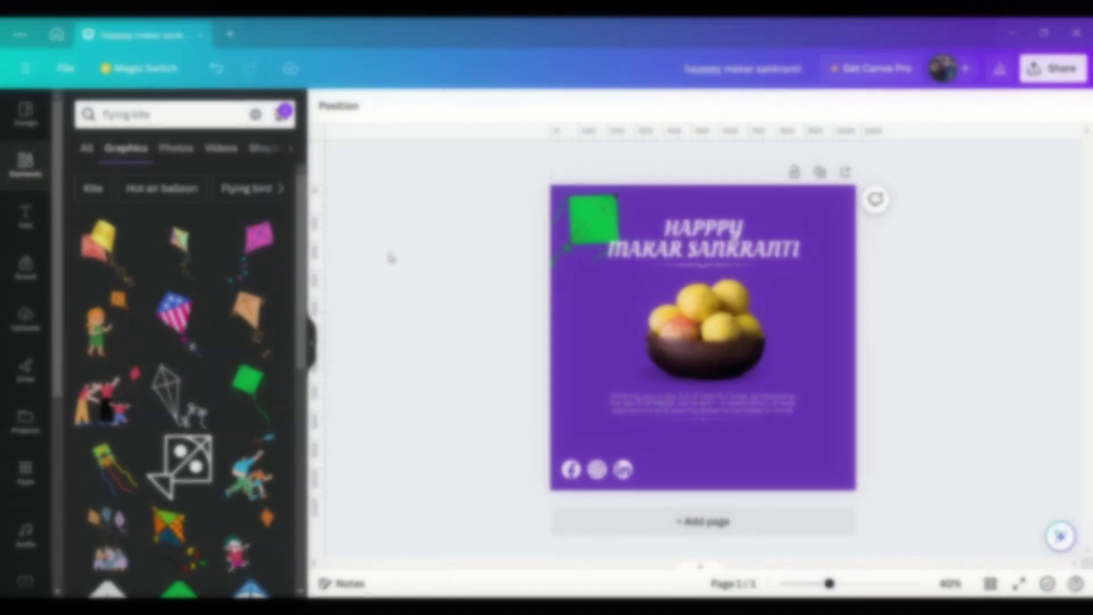
# Add the black flying birds graphic, shrink it and place it beside the laddu bowl near the page's right edge
pyautogui.scroll(-5, 230, 312)
pyautogui.scroll(-10, 230, 312)
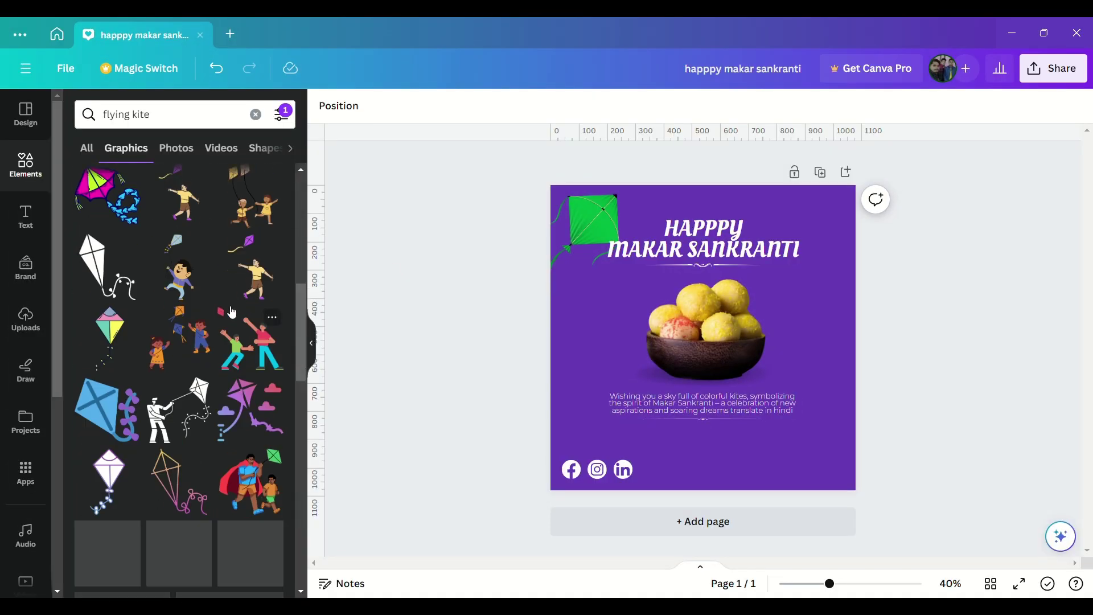
pyautogui.scroll(-8, 241, 293)
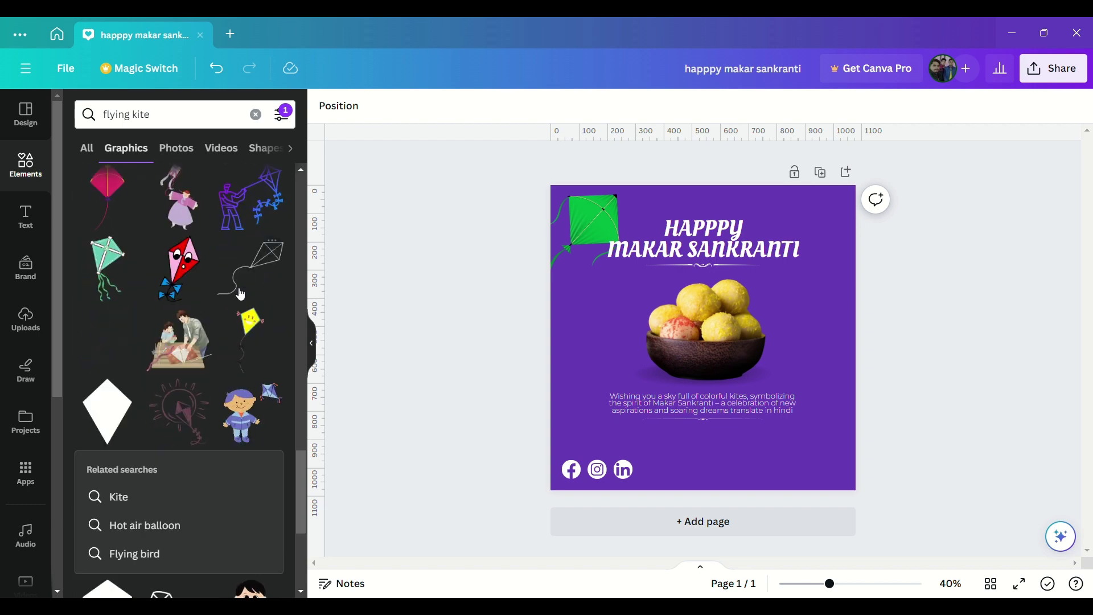
pyautogui.scroll(-8, 241, 293)
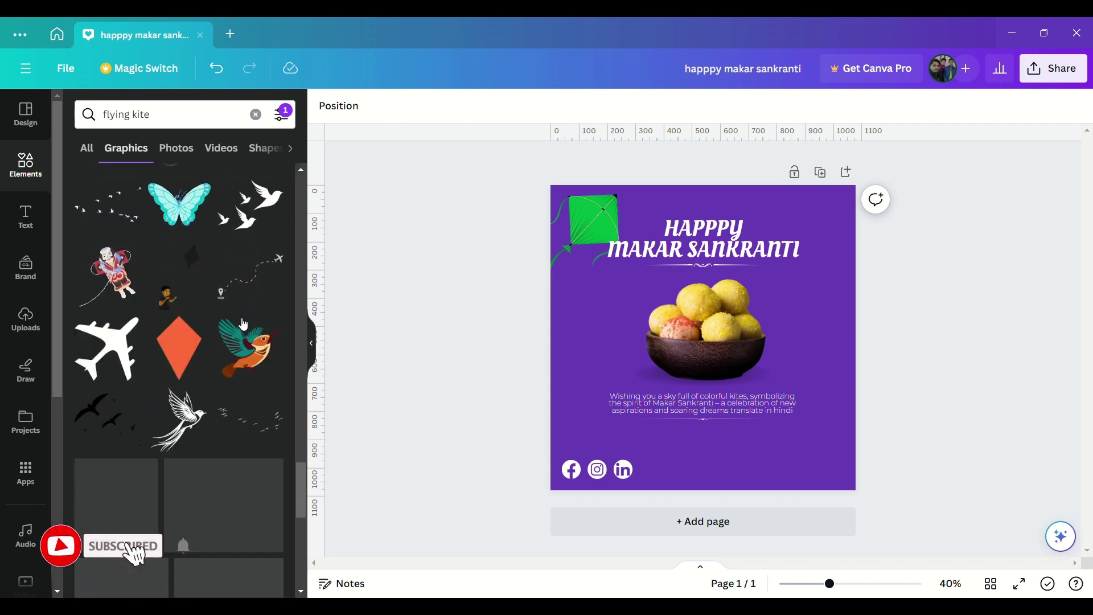
pyautogui.scroll(-2, 132, 416)
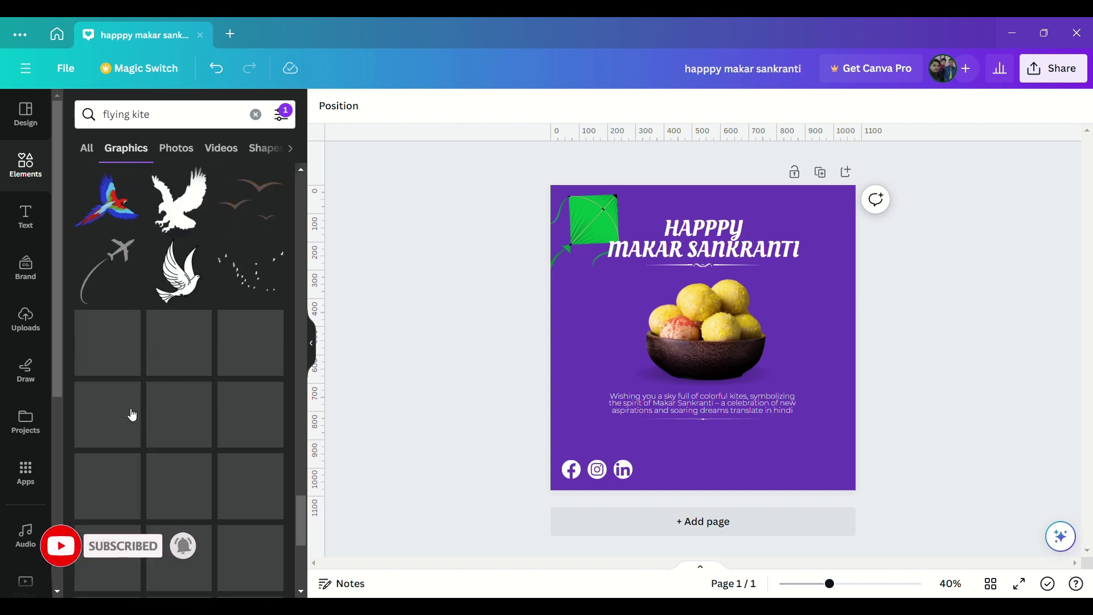
pyautogui.click(132, 359)
pyautogui.moveTo(826, 339); pyautogui.dragTo(774, 352)
pyautogui.moveTo(774, 434); pyautogui.dragTo(558, 317)
pyautogui.moveTo(604, 272); pyautogui.dragTo(815, 301)
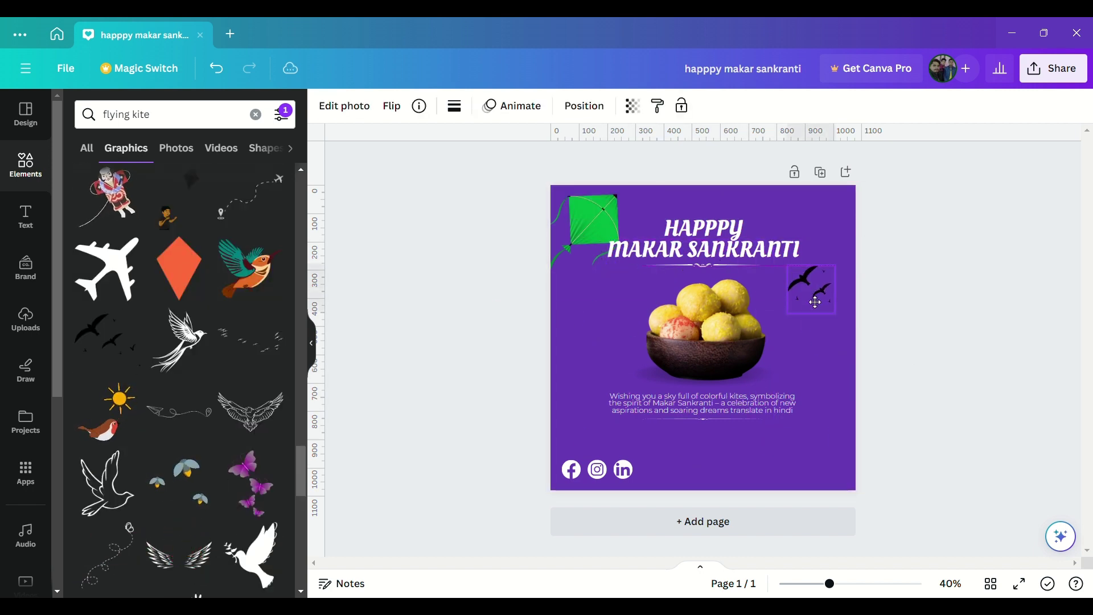
# Make the black birds partly transparent and move them up beside the end of the heading
pyautogui.click(632, 106)
pyautogui.moveTo(633, 163); pyautogui.dragTo(604, 165)
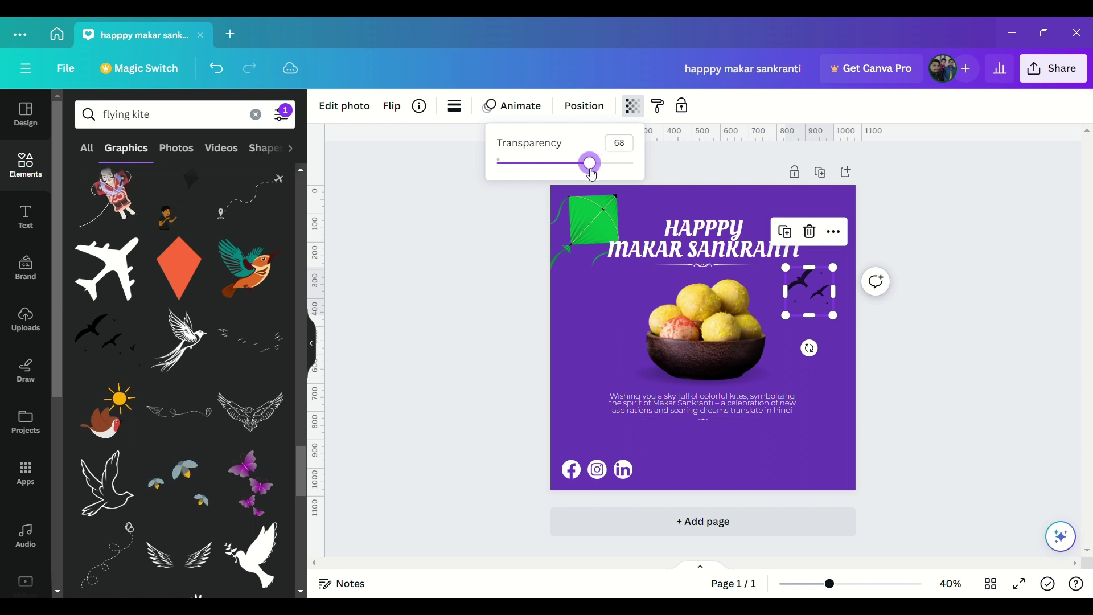
pyautogui.click(576, 289)
pyautogui.moveTo(815, 272); pyautogui.dragTo(815, 208)
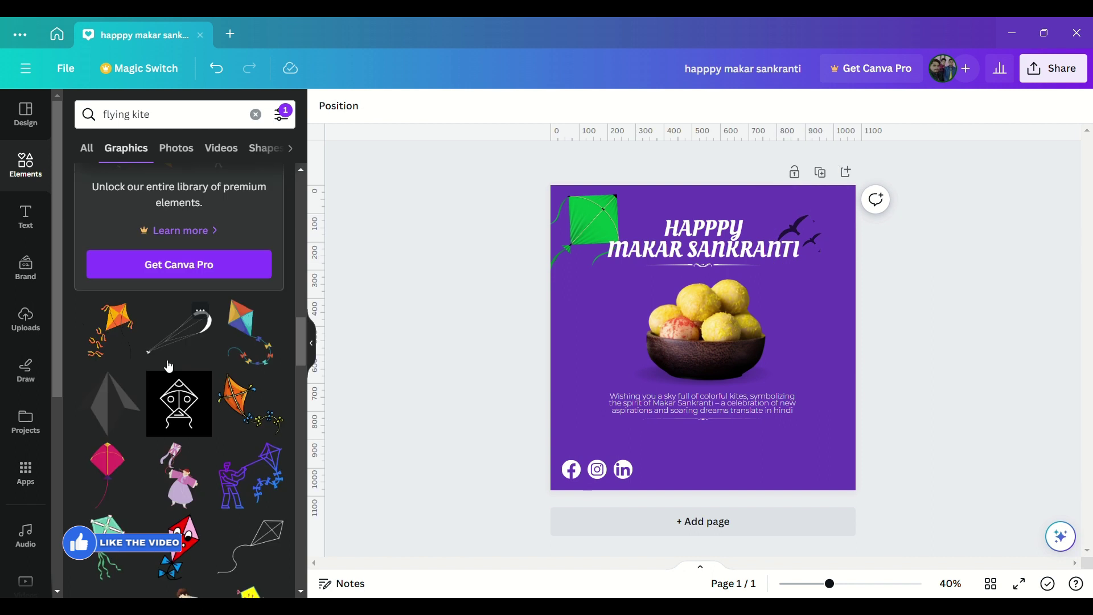
# Add the pink kite graphic, enlarged and tilted, running off the page's lower-right corner
pyautogui.scroll(-3, 168, 362)
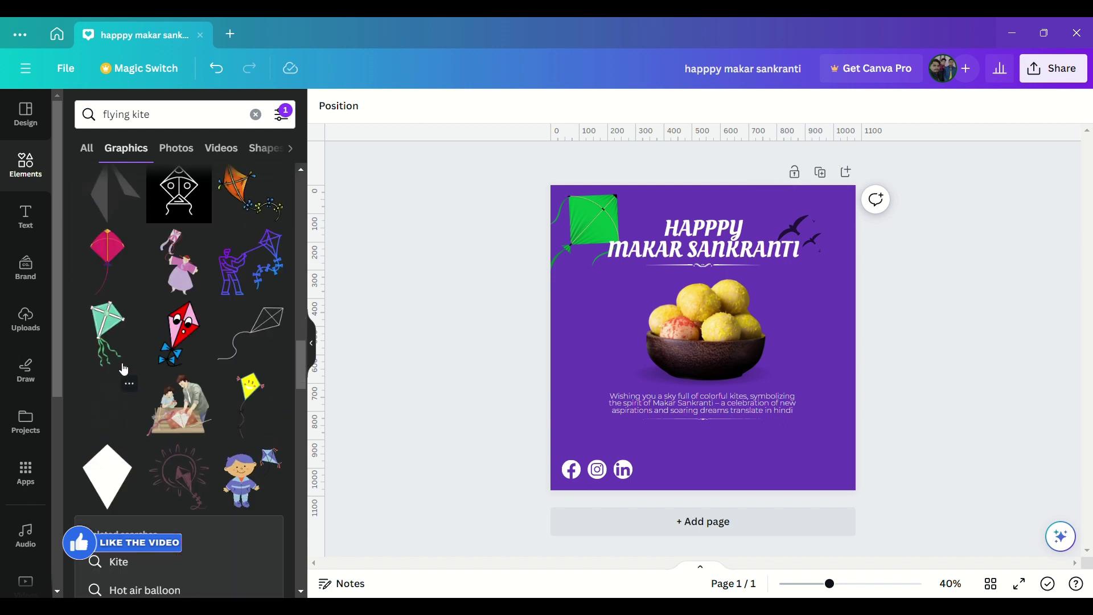
pyautogui.click(107, 276)
pyautogui.moveTo(672, 353); pyautogui.dragTo(785, 481)
pyautogui.click(454, 105)
# In the new kite's colour adjustments, shift its pink to teal and set the hue of its yellow to -100
pyautogui.click(344, 105)
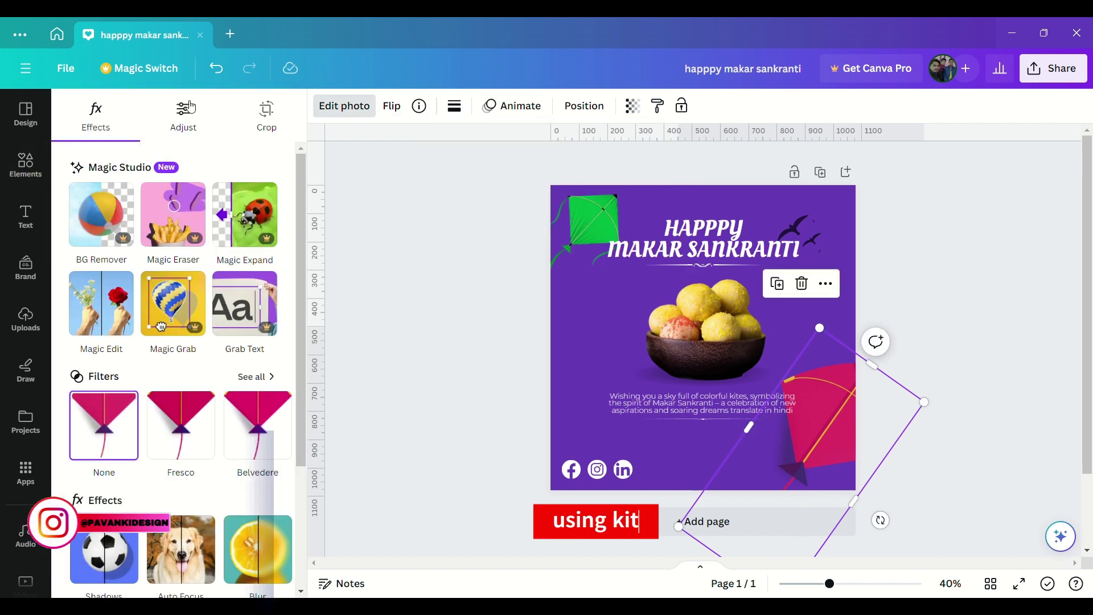
pyautogui.click(190, 106)
pyautogui.scroll(3, 164, 363)
pyautogui.moveTo(173, 314)
pyautogui.mouseDown()
pyautogui.moveTo(200, 312)
pyautogui.moveTo(160, 315)
pyautogui.moveTo(173, 314)
pyautogui.mouseUp()
pyautogui.scroll(-3, 173, 342)
pyautogui.click(119, 350)
pyautogui.moveTo(173, 422); pyautogui.dragTo(272, 424)
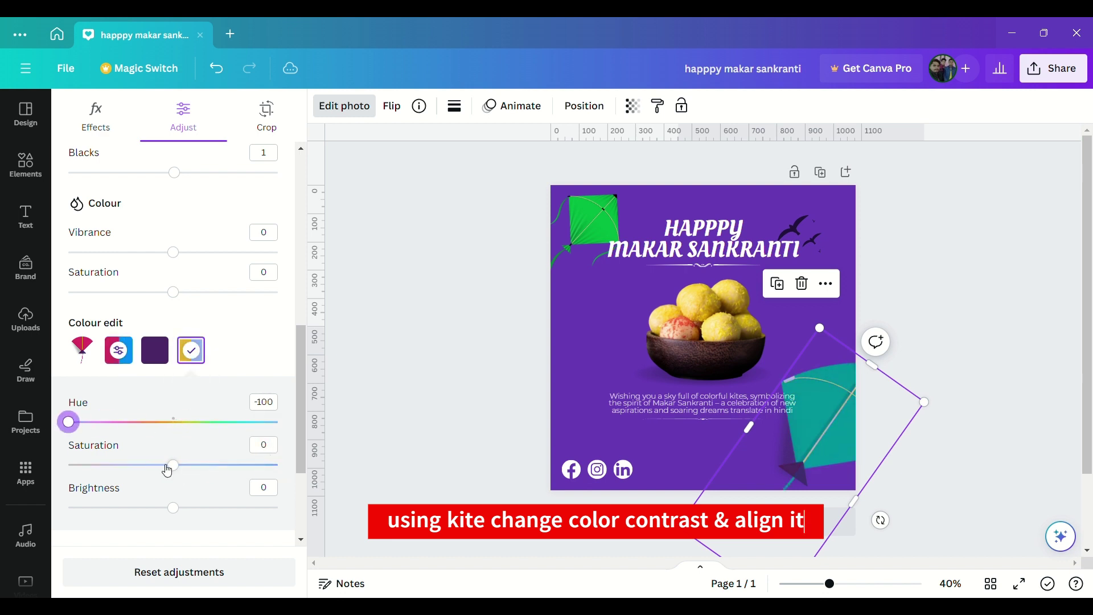
# Set the saturation of the kite's dark purple to 100 and shift its hue to blue
pyautogui.moveTo(181, 424); pyautogui.dragTo(203, 422)
pyautogui.moveTo(173, 465); pyautogui.dragTo(261, 466)
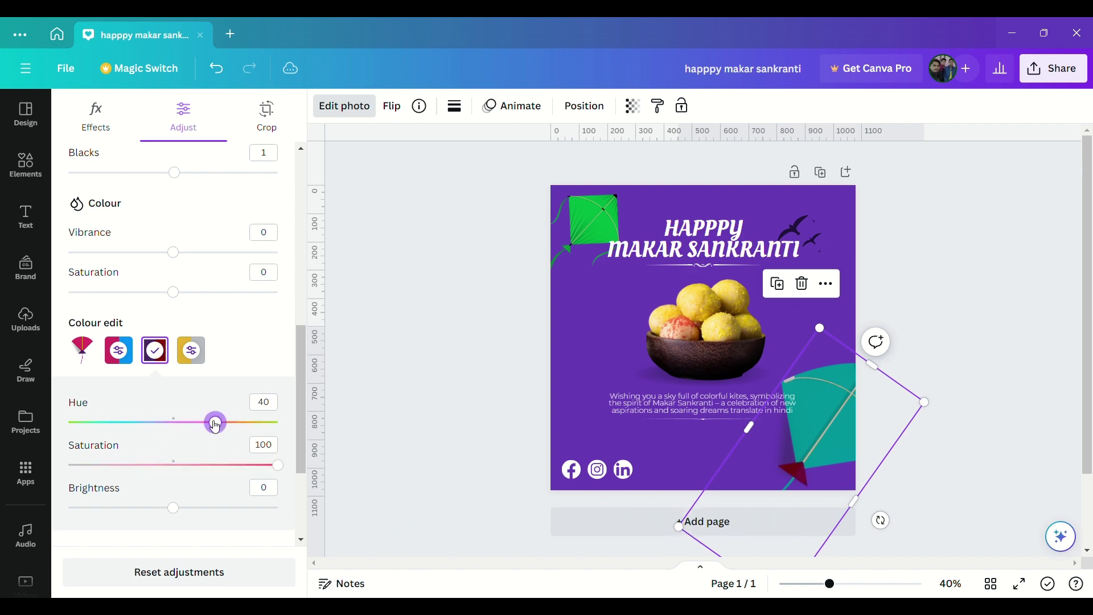
pyautogui.click(440, 355)
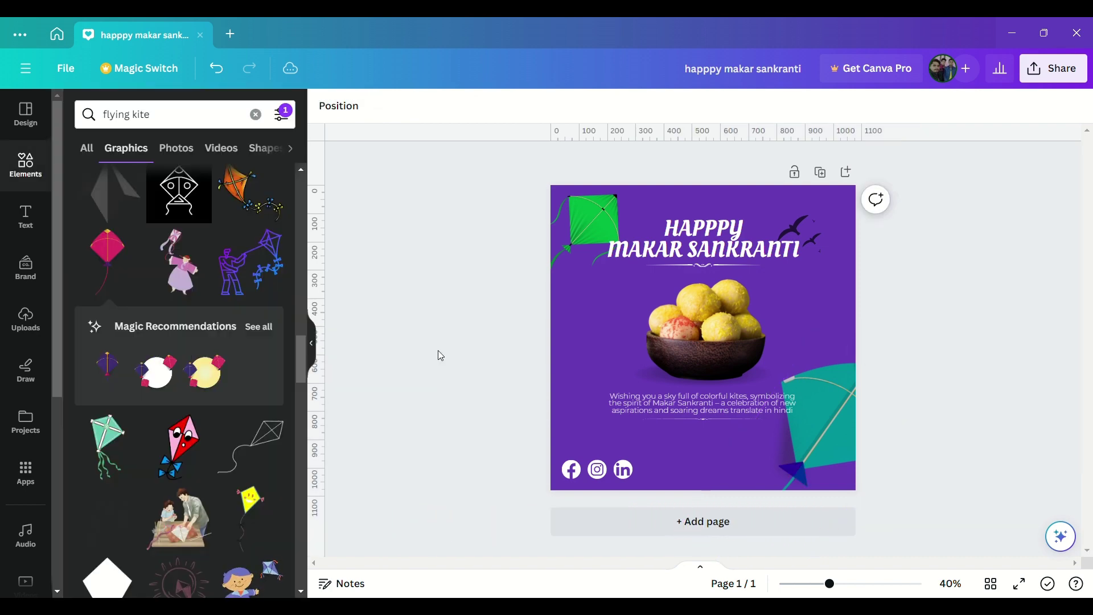
# Shrink the teal kite, rotate it more upright and move it up so its string trails across the page's lower-right corner
pyautogui.click(843, 364)
pyautogui.moveTo(821, 326); pyautogui.dragTo(809, 413)
pyautogui.moveTo(813, 444); pyautogui.dragTo(823, 415)
pyautogui.click(897, 352)
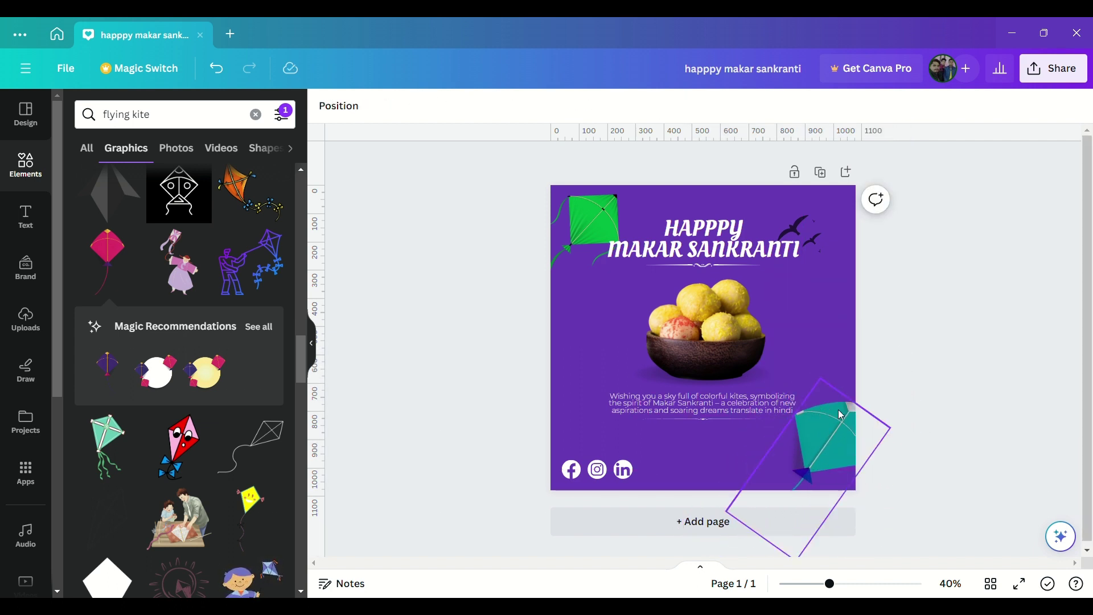
pyautogui.click(817, 453)
pyautogui.moveTo(815, 453); pyautogui.dragTo(815, 386)
pyautogui.moveTo(748, 494); pyautogui.dragTo(817, 528)
pyautogui.click(923, 398)
# Duplicate the greeting heading, change the copy to PAVANKIDESIGN, shrink it to size 22.6 and centre it below the wishing message's divider
pyautogui.click(724, 242)
pyautogui.hotkey('ctrl', 'd')
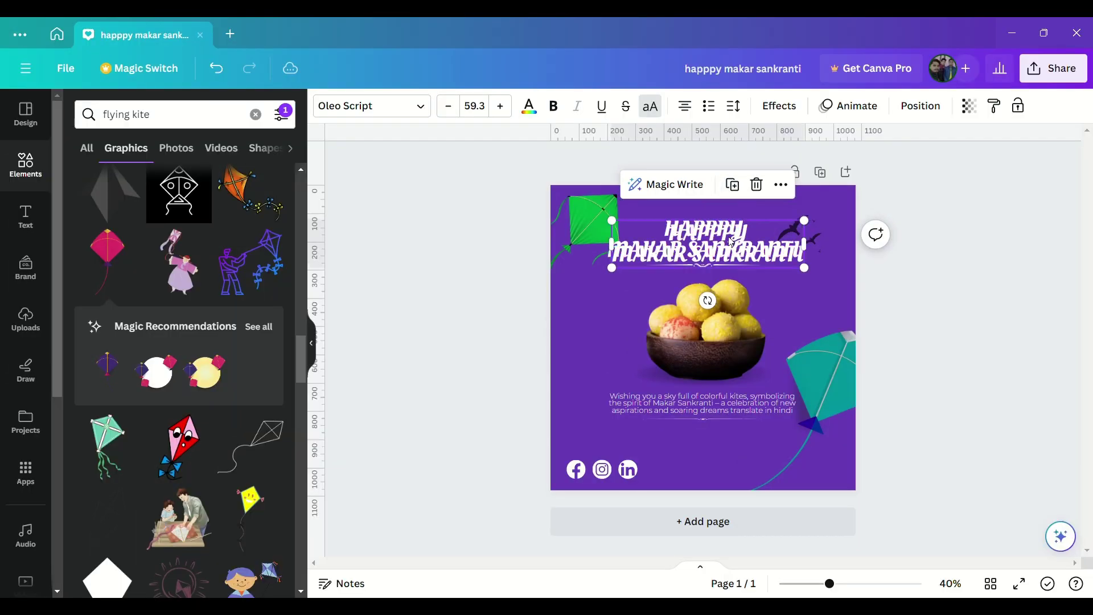
pyautogui.moveTo(724, 242); pyautogui.dragTo(702, 423)
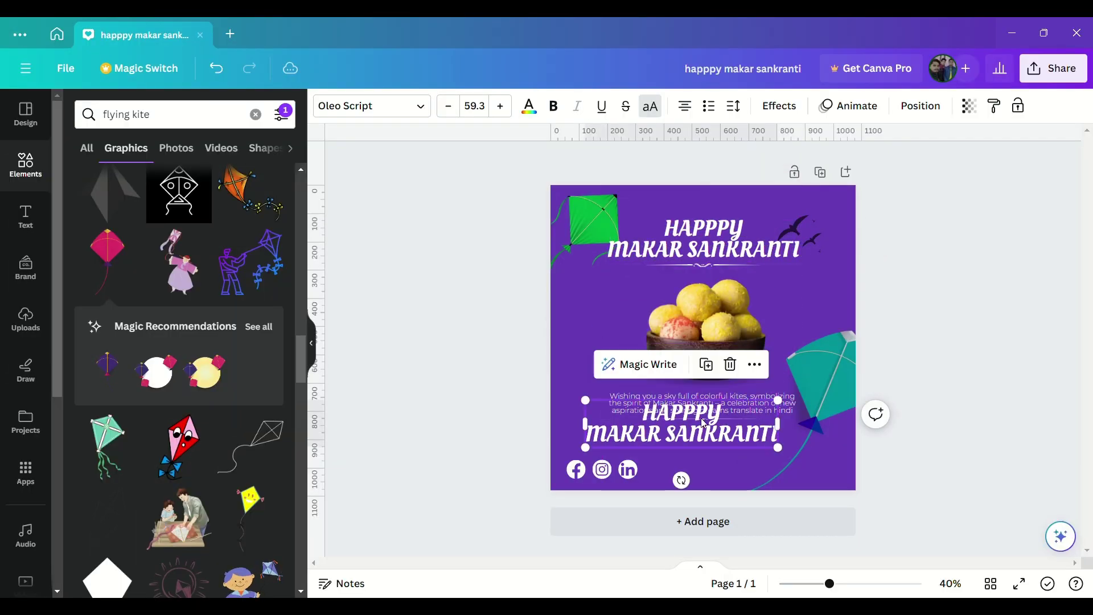
pyautogui.tripleClick(702, 423)
pyautogui.press('BackSpace')
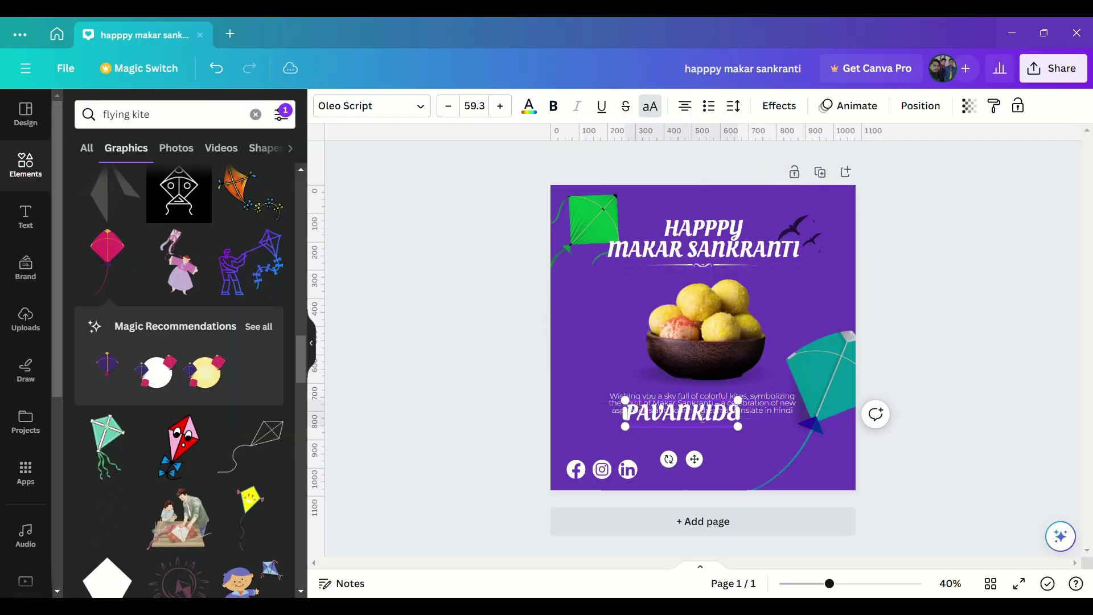
pyautogui.moveTo(760, 427); pyautogui.dragTo(713, 472)
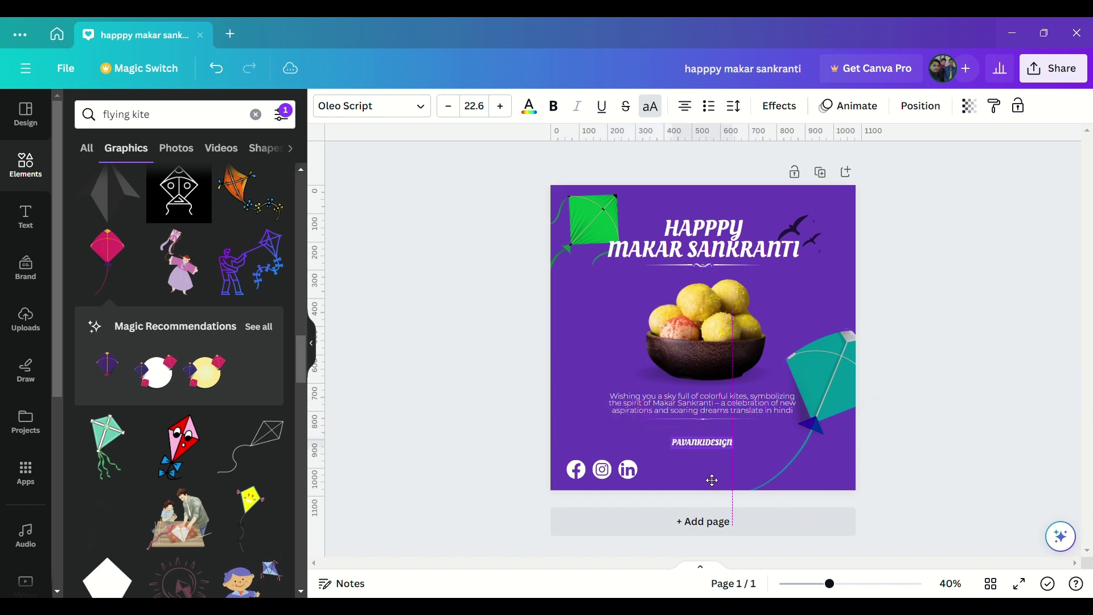
pyautogui.click(593, 349)
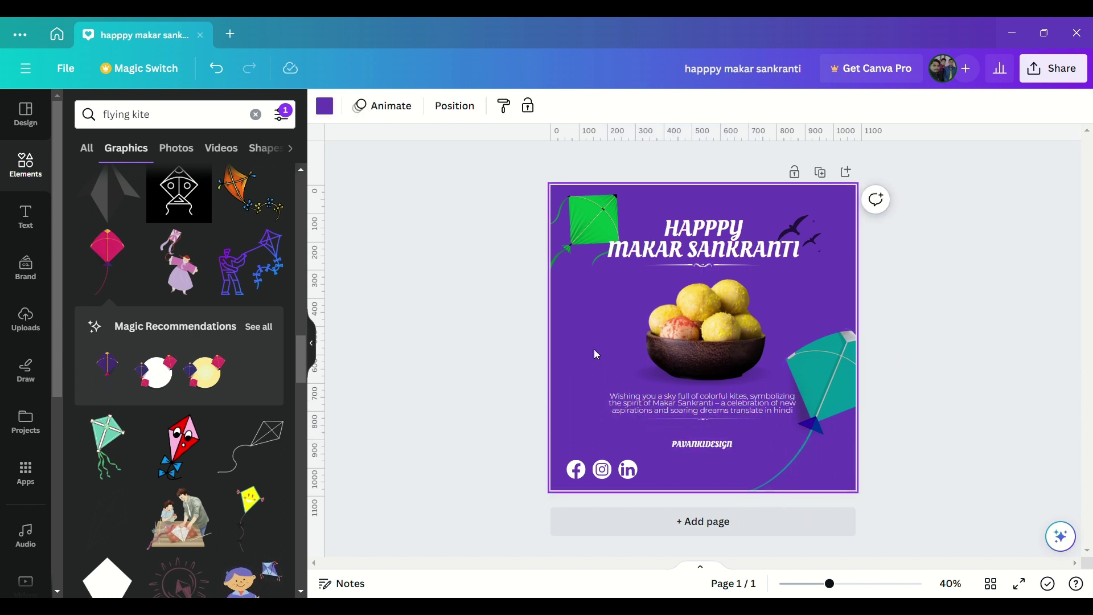
# Add a yellow rectangle, flatten it into a thin bar and place it over the brand name below the wishing message
pyautogui.press('r')
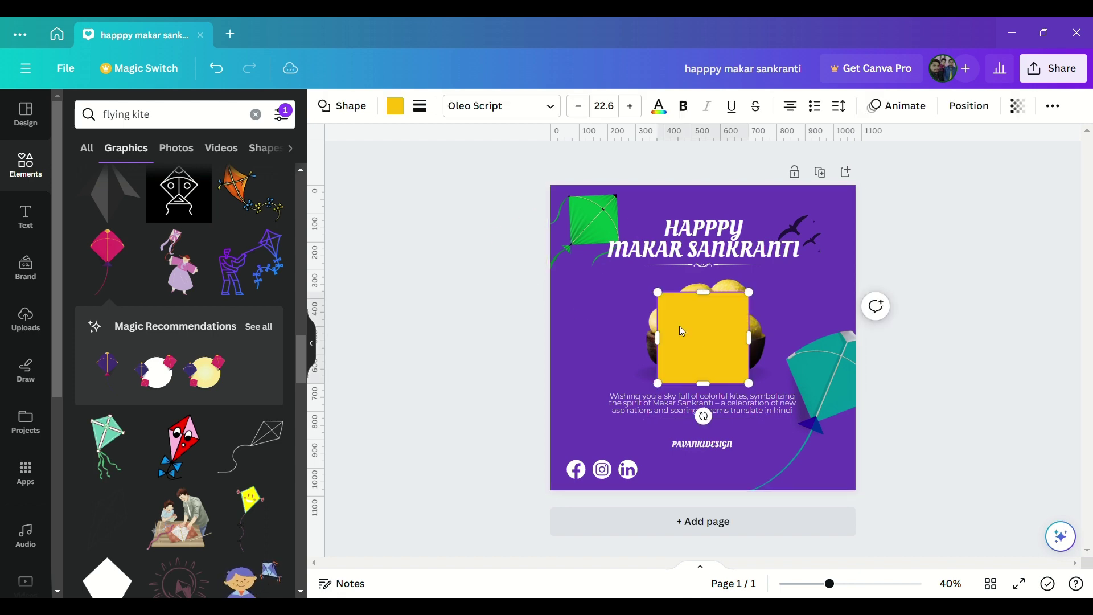
pyautogui.moveTo(680, 326); pyautogui.dragTo(590, 361)
pyautogui.moveTo(613, 417); pyautogui.dragTo(613, 345)
pyautogui.moveTo(624, 383); pyautogui.dragTo(712, 487)
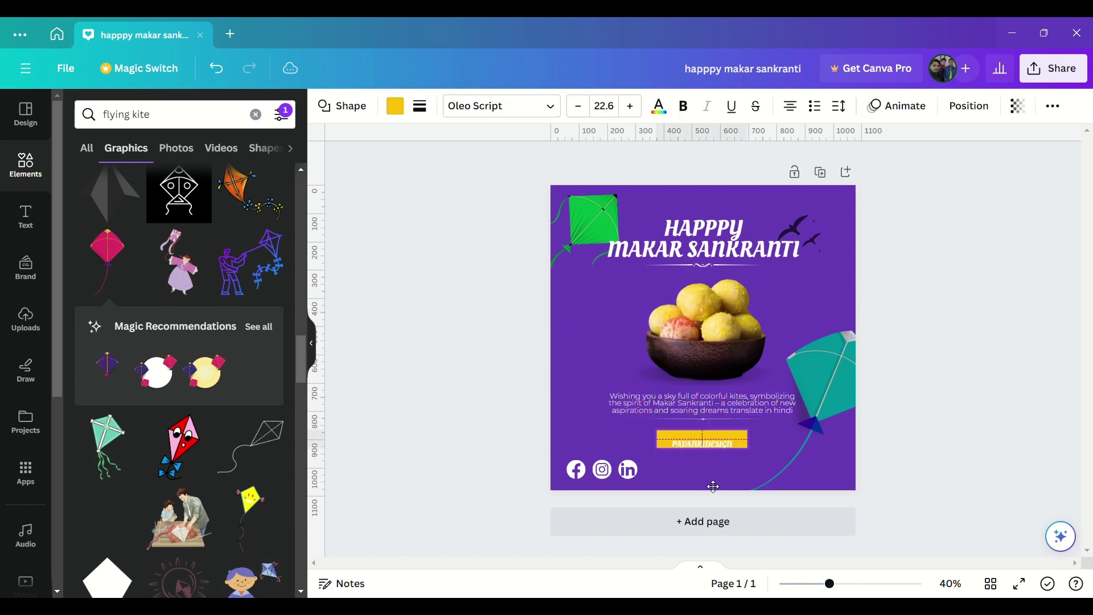
# Set the colour of the brand name text on the yellow bar to black (#000000)
pyautogui.keyDown('ctrl'); pyautogui.scroll(5, 706, 456); pyautogui.keyUp('ctrl')
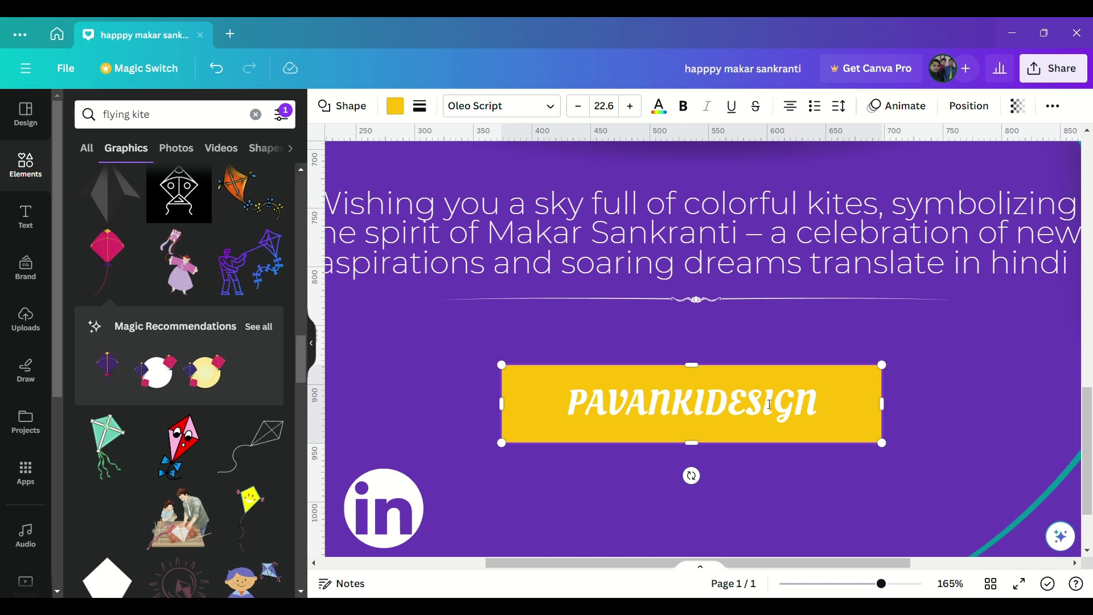
pyautogui.click(637, 414)
pyautogui.click(528, 106)
pyautogui.click(116, 192)
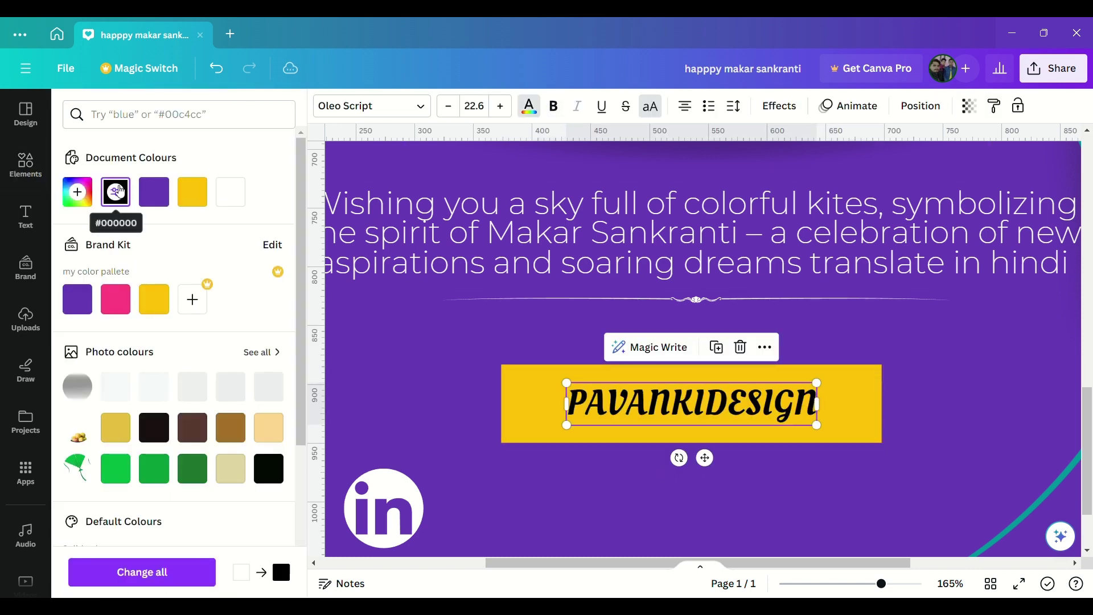
# Give the yellow bar a solid black border of weight 4 and a corner rounding of 7
pyautogui.click(585, 439)
pyautogui.click(419, 106)
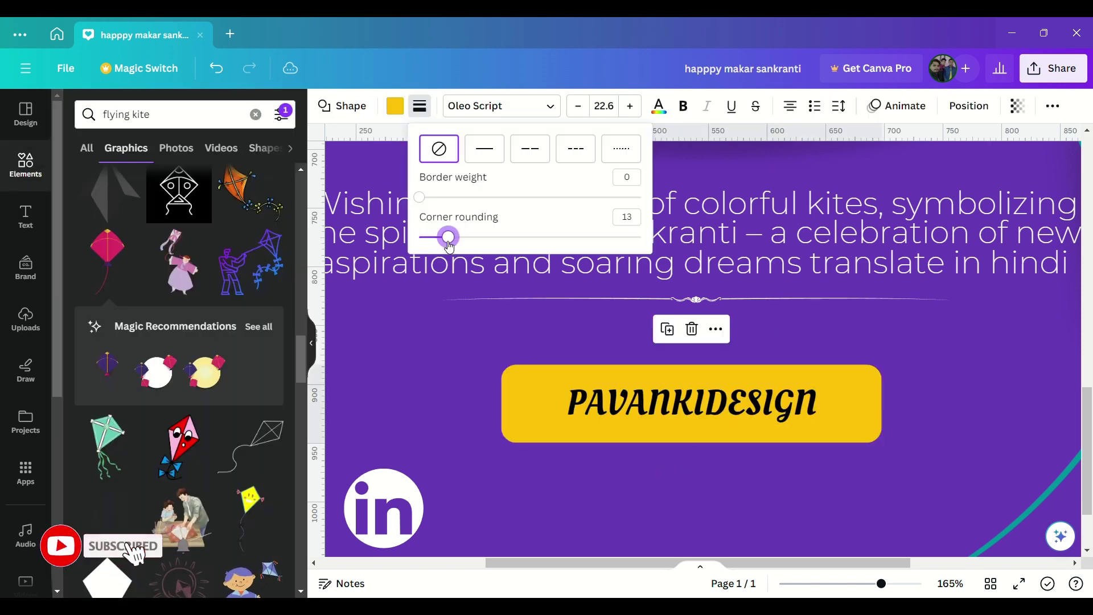
pyautogui.moveTo(419, 197); pyautogui.dragTo(428, 197)
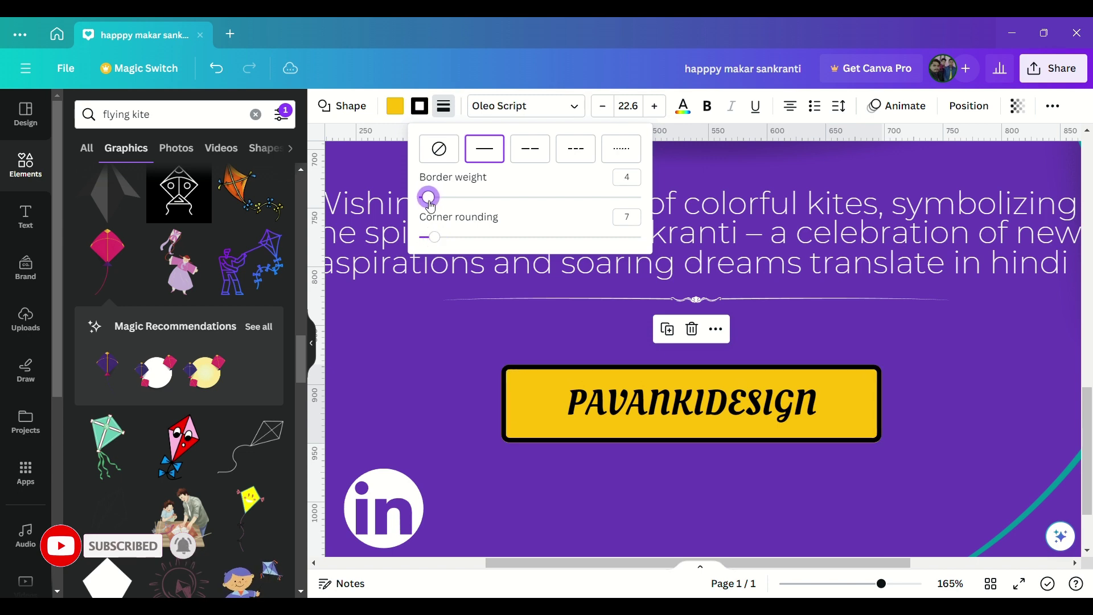
# Trim the yellow bar more closely around the brand name and move both up closer to the divider line
pyautogui.moveTo(882, 583)
pyautogui.mouseDown()
pyautogui.moveTo(856, 584)
pyautogui.moveTo(869, 584)
pyautogui.mouseUp()
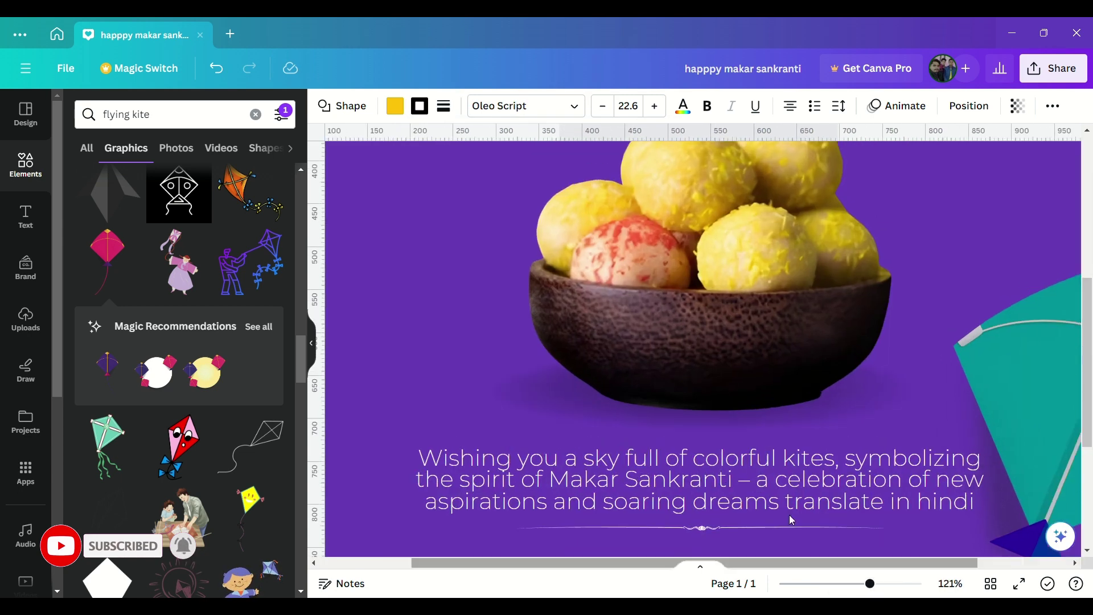
pyautogui.scroll(-4, 791, 518)
pyautogui.moveTo(698, 382); pyautogui.dragTo(698, 378)
pyautogui.moveTo(837, 350); pyautogui.dragTo(800, 349)
pyautogui.moveTo(561, 350)
pyautogui.mouseDown()
pyautogui.moveTo(603, 347)
pyautogui.moveTo(579, 349)
pyautogui.mouseUp()
pyautogui.moveTo(800, 349); pyautogui.dragTo(820, 351)
pyautogui.moveTo(699, 325); pyautogui.dragTo(699, 332)
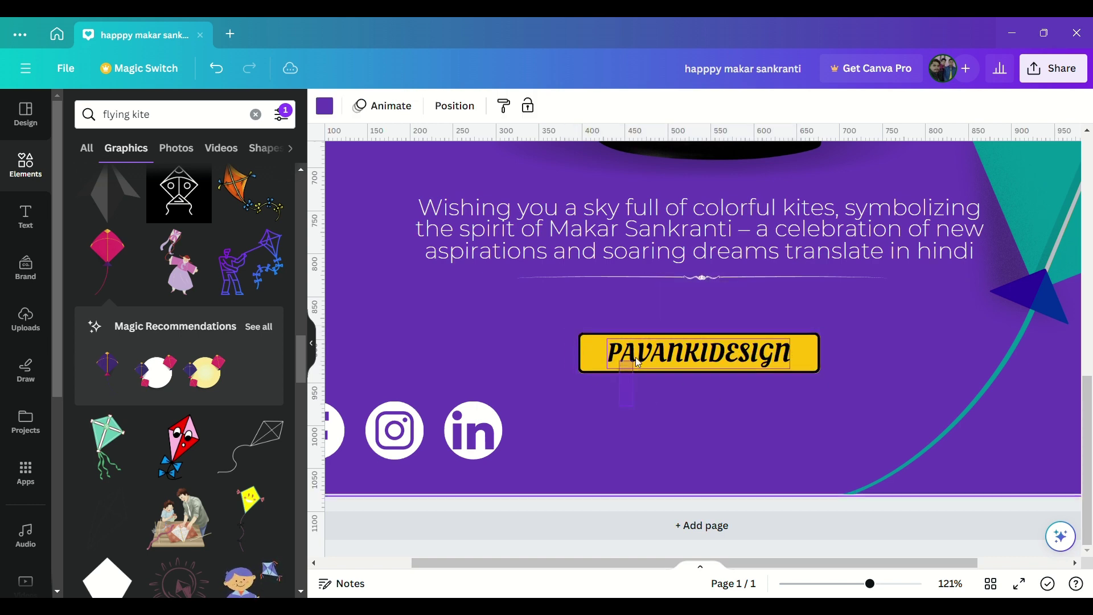
pyautogui.moveTo(709, 406); pyautogui.dragTo(717, 391)
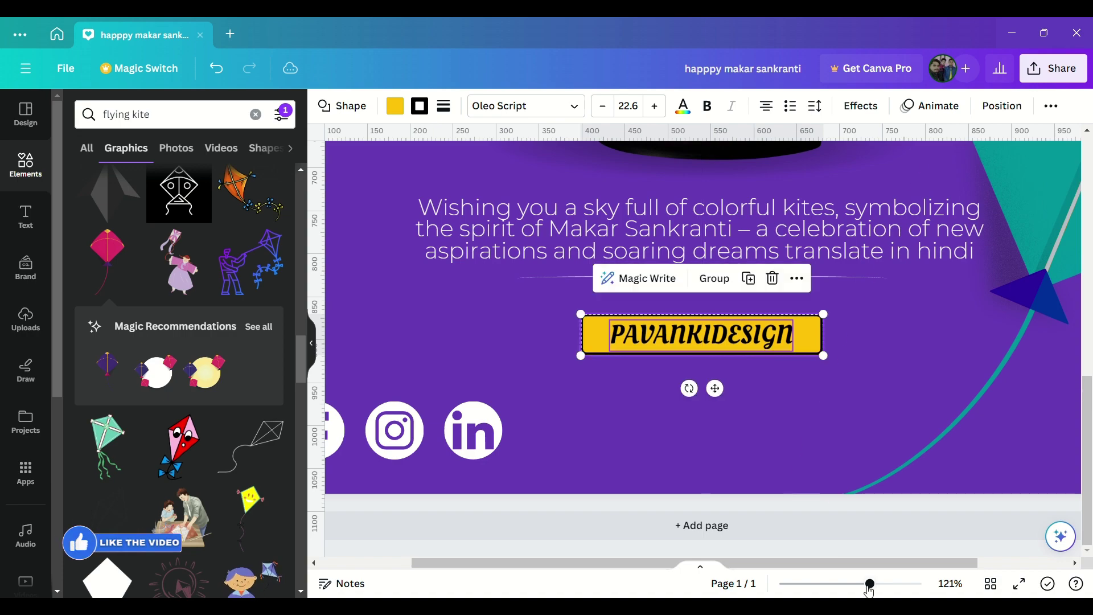
pyautogui.scroll(-5, 717, 390)
pyautogui.click(892, 420)
# Set the font of the brand name on the yellow bar to Montserrat in the Medium weight
pyautogui.click(856, 583)
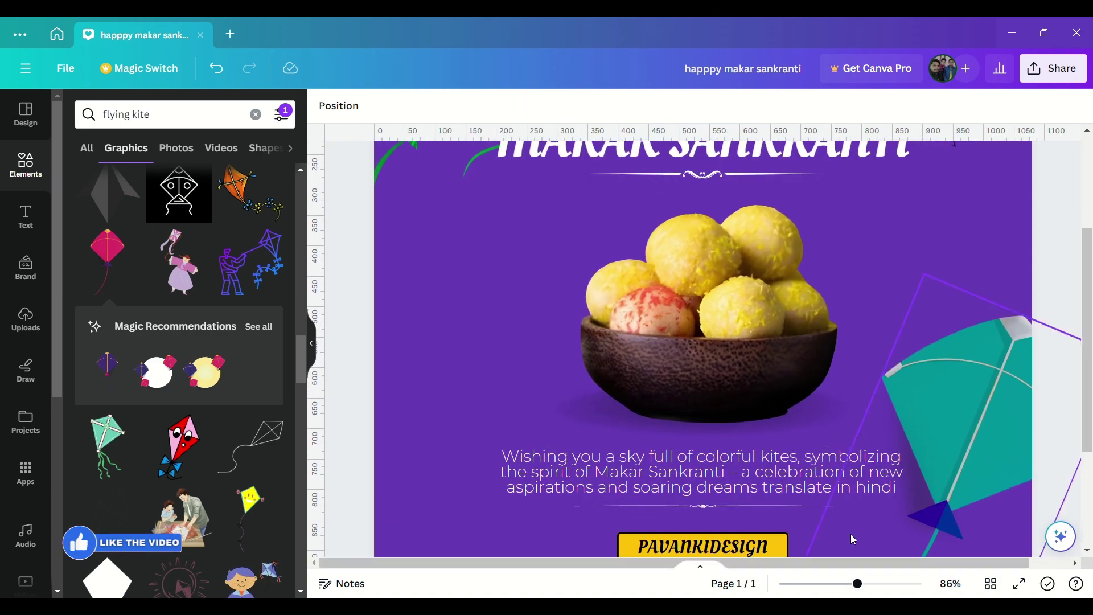
pyautogui.scroll(5, 781, 505)
pyautogui.scroll(-3, 780, 505)
pyautogui.click(698, 288)
pyautogui.click(425, 114)
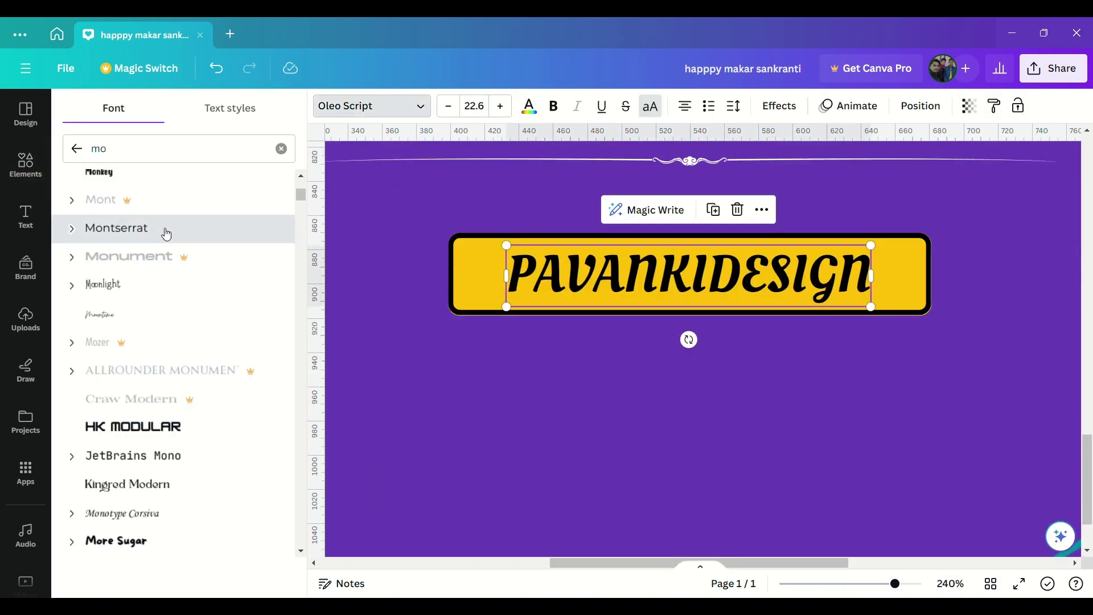
pyautogui.click(166, 230)
pyautogui.scroll(-3, 147, 360)
pyautogui.scroll(7, 151, 343)
pyautogui.scroll(-4, 152, 344)
pyautogui.click(136, 307)
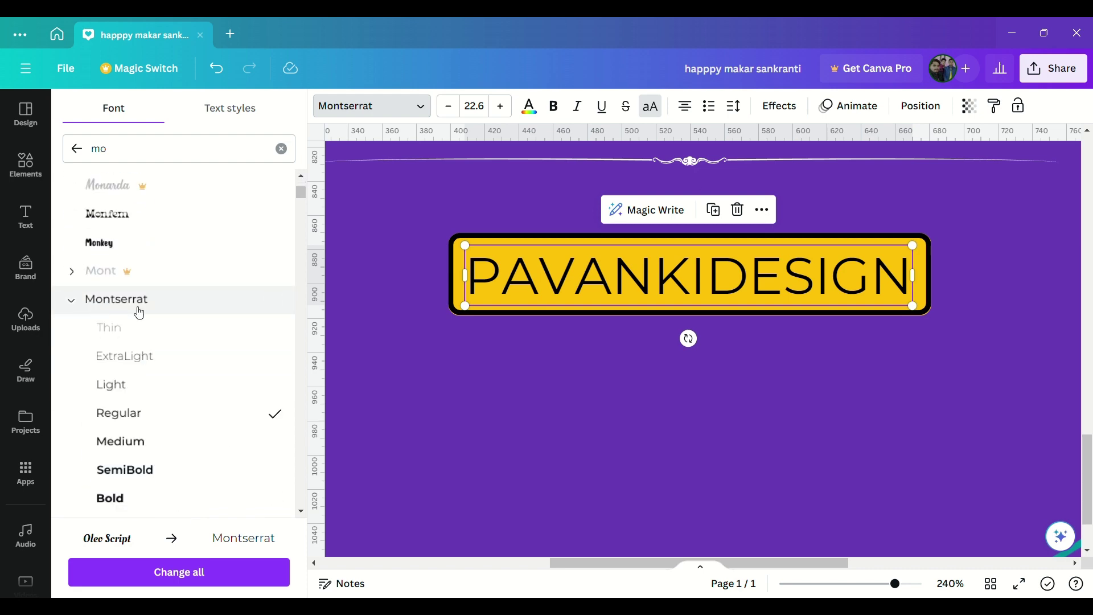
pyautogui.click(122, 468)
pyautogui.click(122, 443)
# Select the yellow bar together with its brand name and centre them on the page below the divider
pyautogui.moveTo(895, 584); pyautogui.dragTo(830, 583)
pyautogui.click(943, 275)
pyautogui.moveTo(722, 456); pyautogui.dragTo(671, 437)
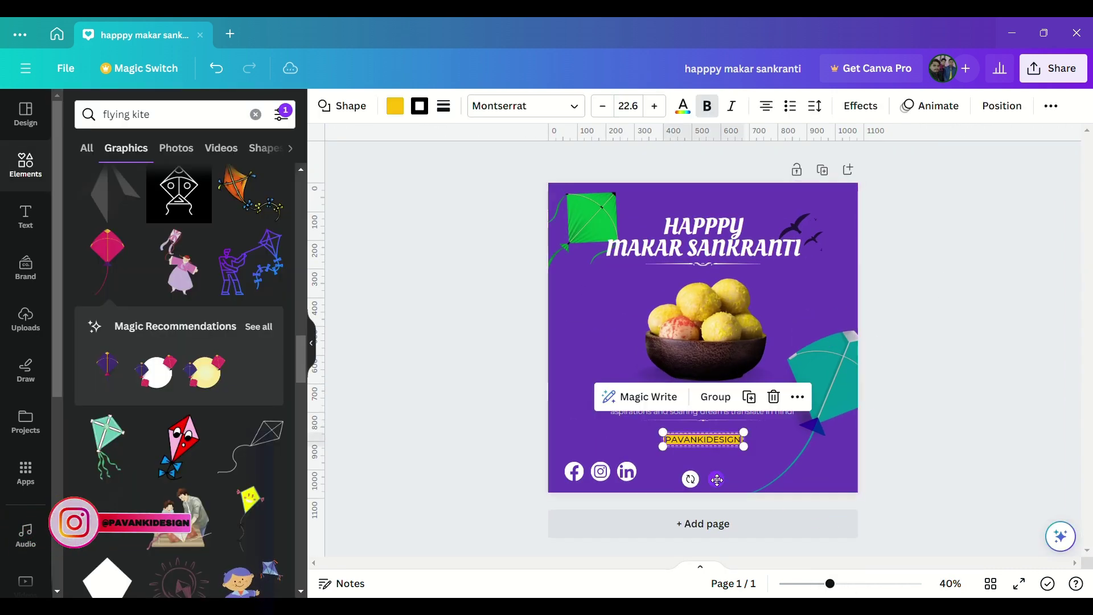
pyautogui.moveTo(717, 482); pyautogui.dragTo(730, 483)
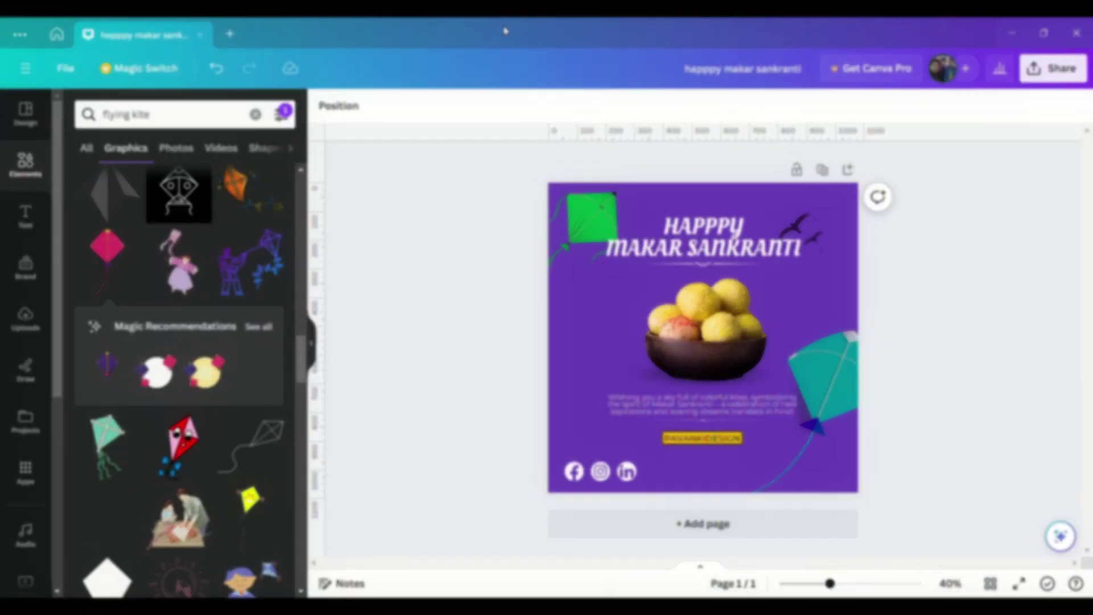
# Duplicate the teal kite, shrink the copy and place it in the page's lower-right corner below the original
pyautogui.click(843, 493)
pyautogui.moveTo(843, 499); pyautogui.dragTo(890, 333)
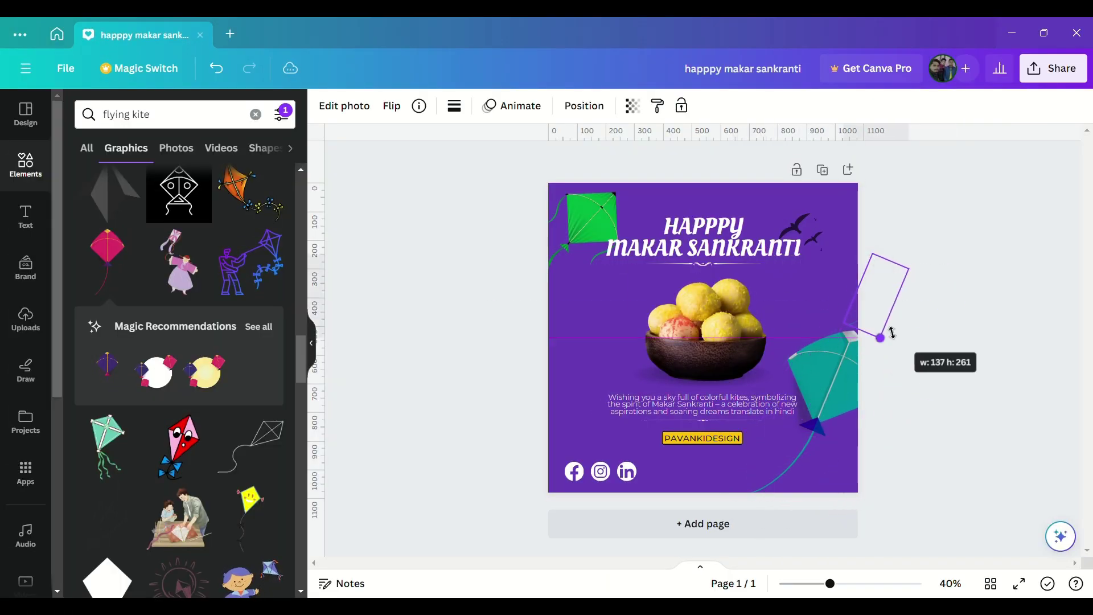
pyautogui.moveTo(871, 296); pyautogui.dragTo(811, 477)
pyautogui.moveTo(778, 537); pyautogui.dragTo(810, 504)
pyautogui.moveTo(803, 459); pyautogui.dragTo(859, 466)
pyautogui.click(921, 385)
# Duplicate the green kite, shrink the copy and place it just below the original near the page's left edge
pyautogui.click(562, 216)
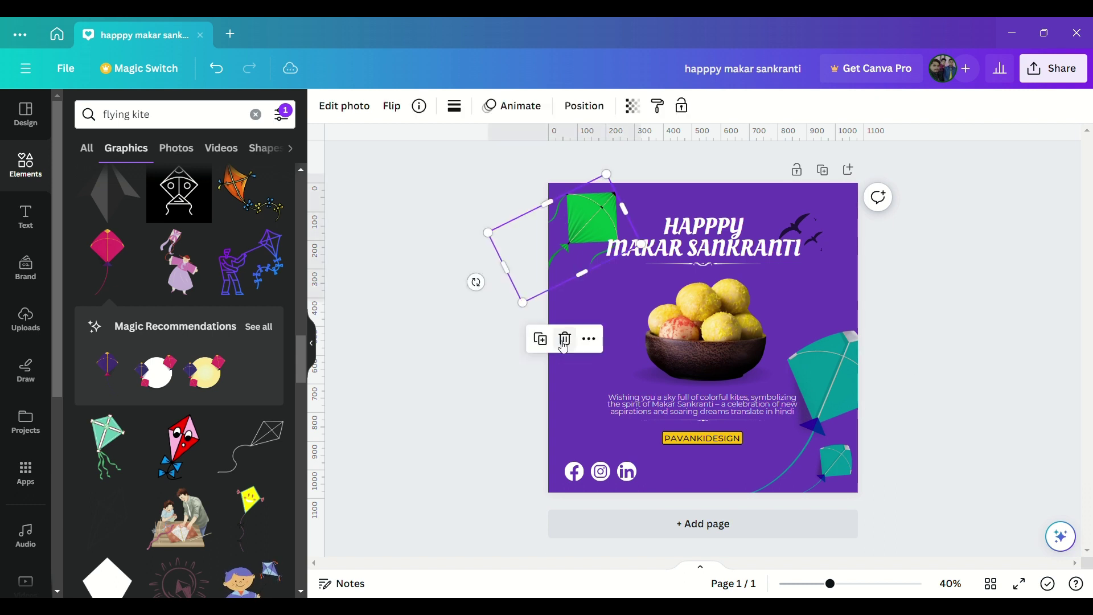
pyautogui.click(539, 339)
pyautogui.moveTo(592, 228); pyautogui.dragTo(587, 296)
pyautogui.moveTo(524, 377); pyautogui.dragTo(573, 287)
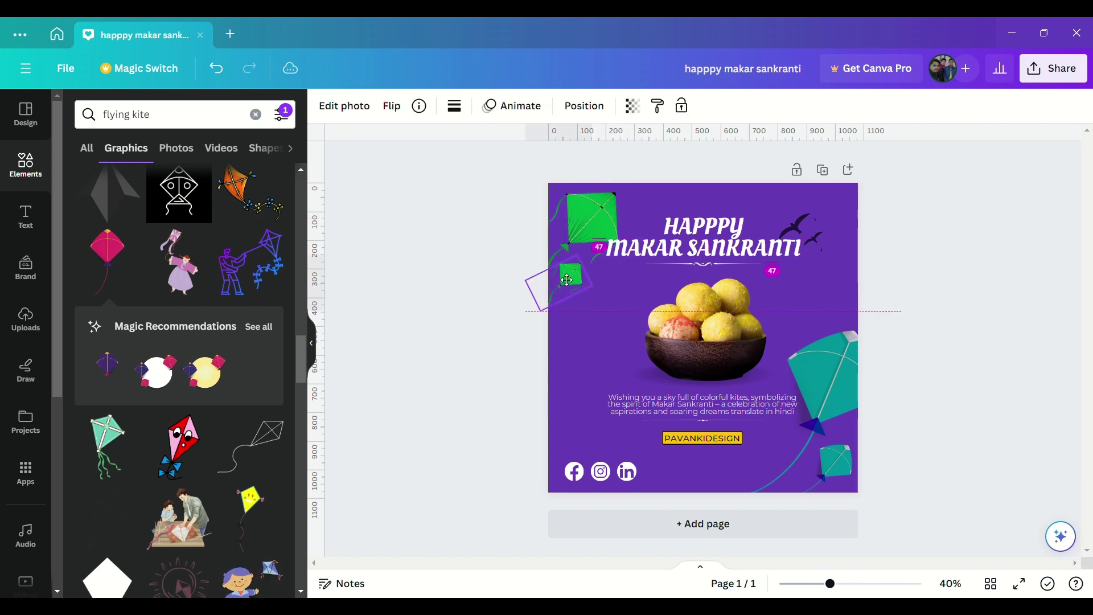
pyautogui.click(393, 282)
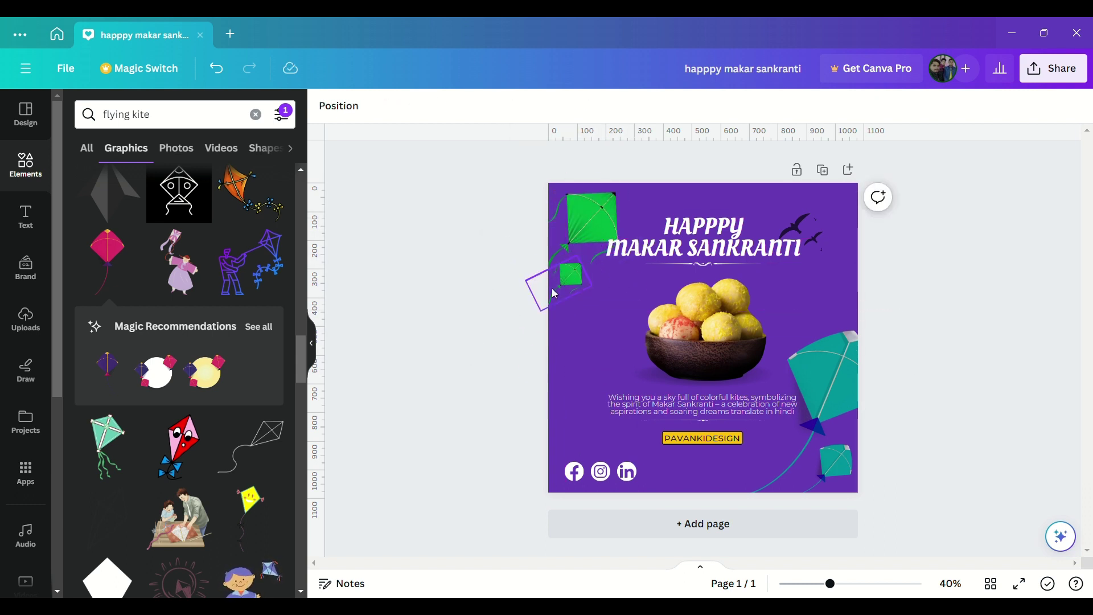
# Move the birds slightly up and to the right, away from the heading
pyautogui.moveTo(819, 232); pyautogui.dragTo(818, 222)
pyautogui.click(884, 288)
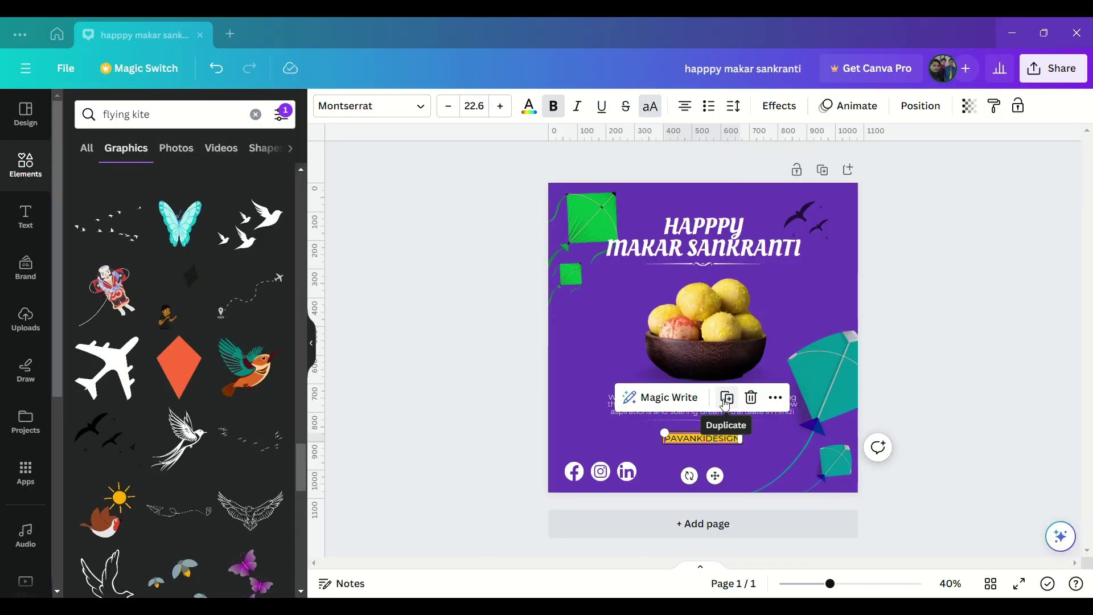
# Duplicate the brand name text, colour the copy white and centre it on the front of the laddu bowl
pyautogui.click(726, 398)
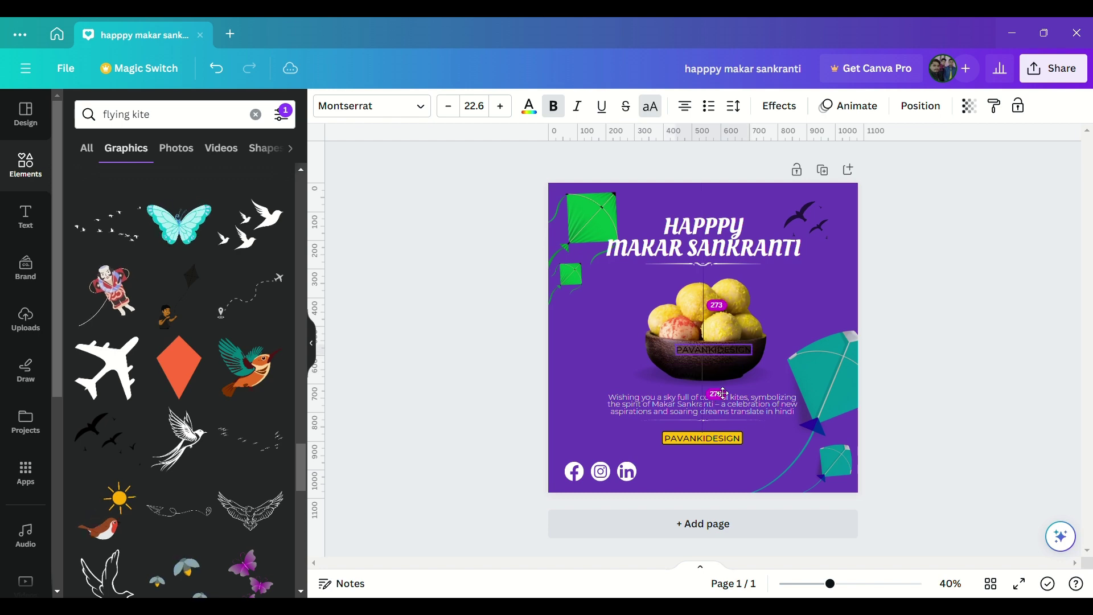
pyautogui.click(529, 107)
pyautogui.click(231, 192)
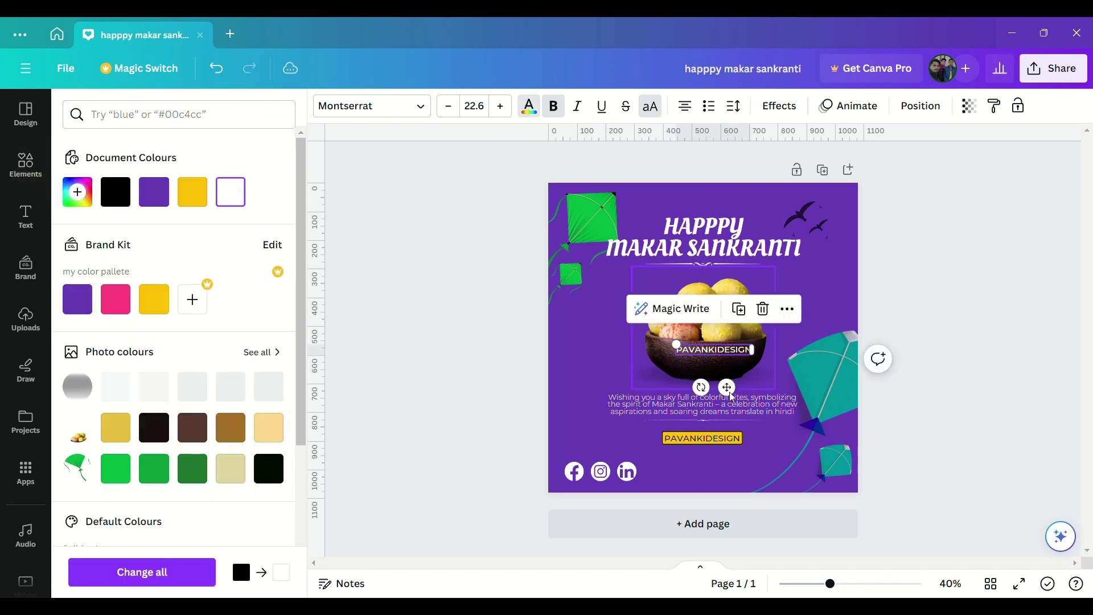
pyautogui.click(863, 585)
pyautogui.moveTo(742, 362); pyautogui.dragTo(726, 362)
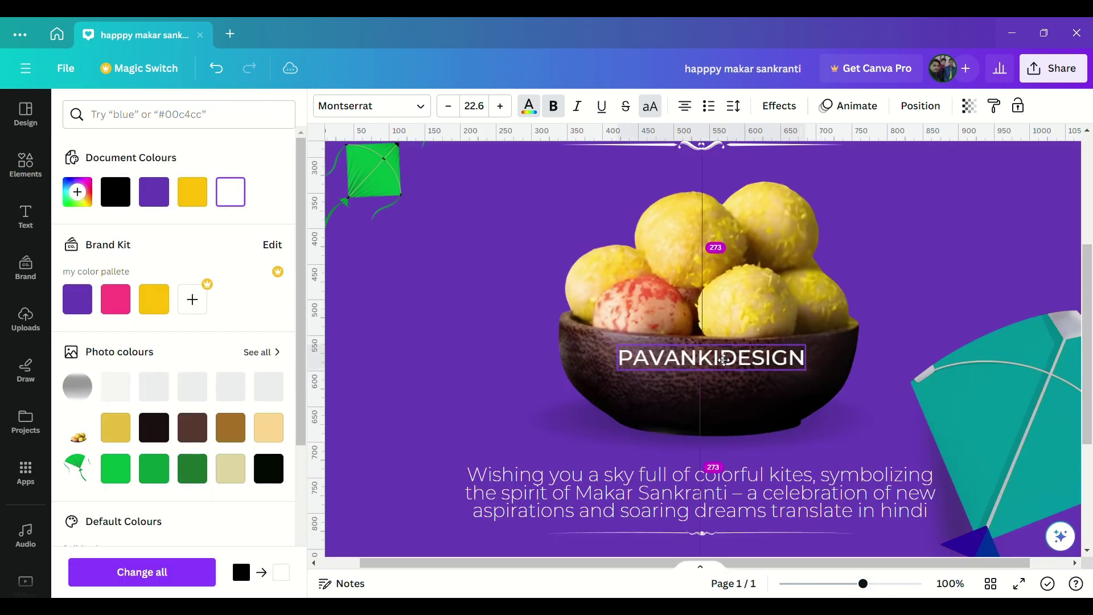
# Apply a Curve text effect of -12 to the brand name on the bowl and lower it on the bowl's front
pyautogui.click(780, 106)
pyautogui.scroll(-2, 145, 335)
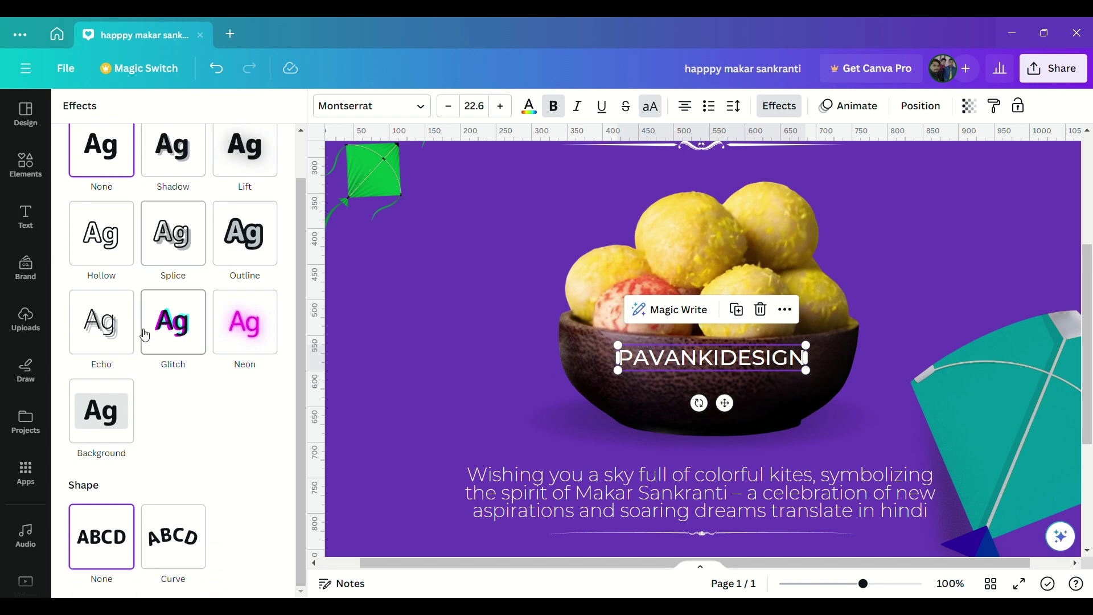
pyautogui.click(169, 530)
pyautogui.scroll(-1, 171, 535)
pyautogui.moveTo(225, 576); pyautogui.dragTo(166, 577)
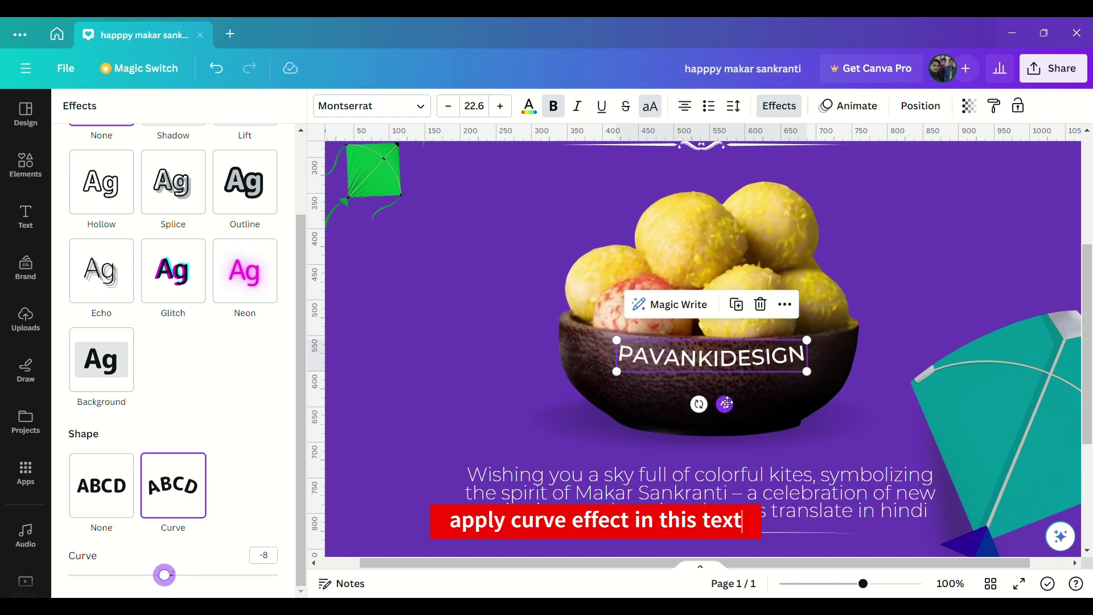
pyautogui.moveTo(726, 403); pyautogui.dragTo(731, 403)
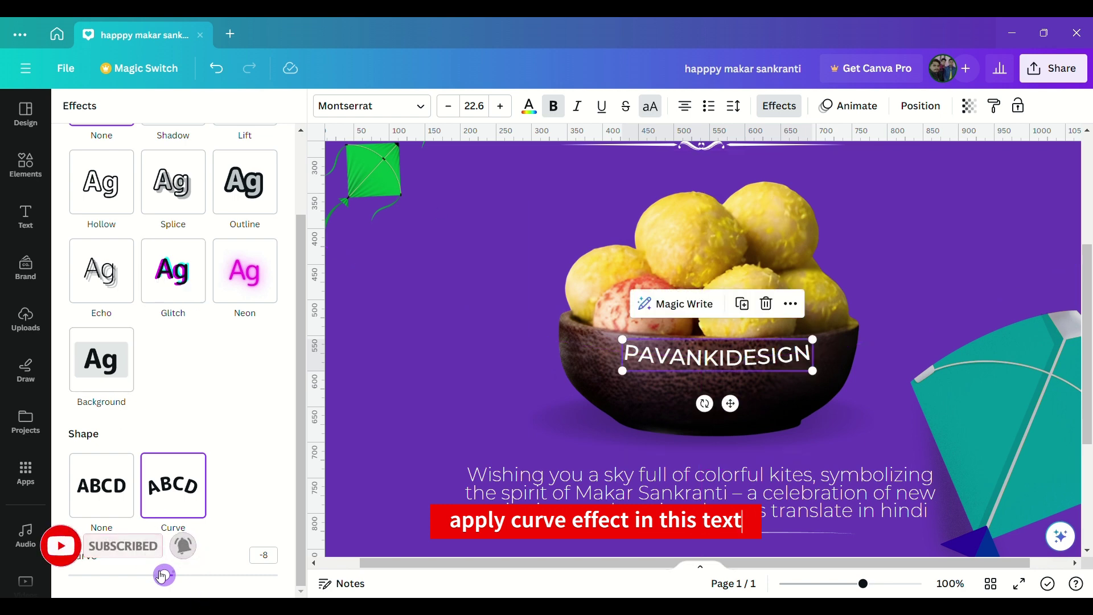
pyautogui.moveTo(162, 576); pyautogui.dragTo(162, 577)
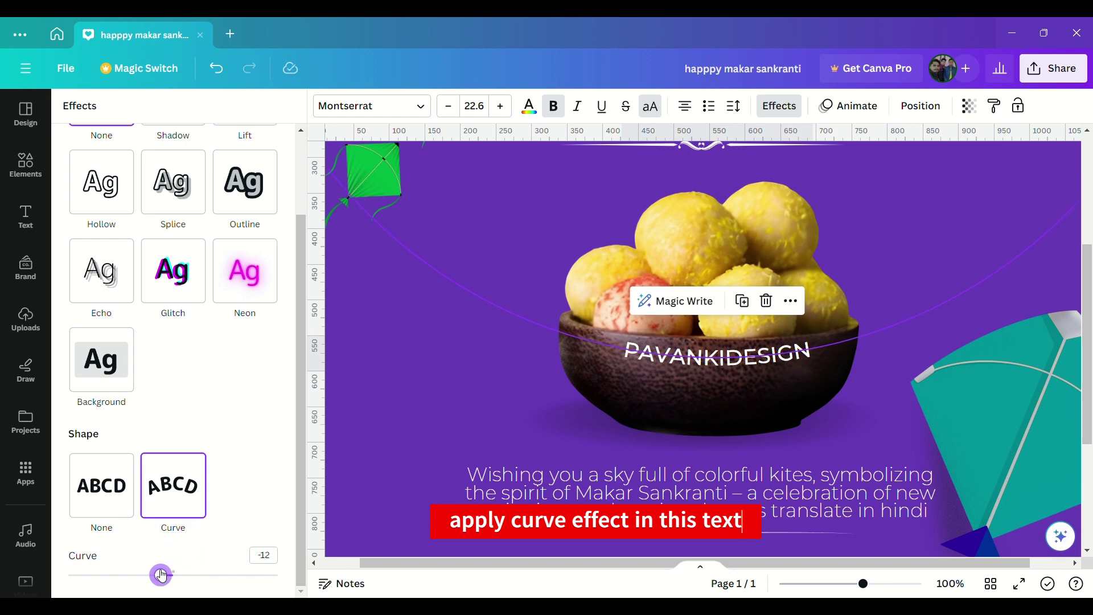
pyautogui.click(411, 316)
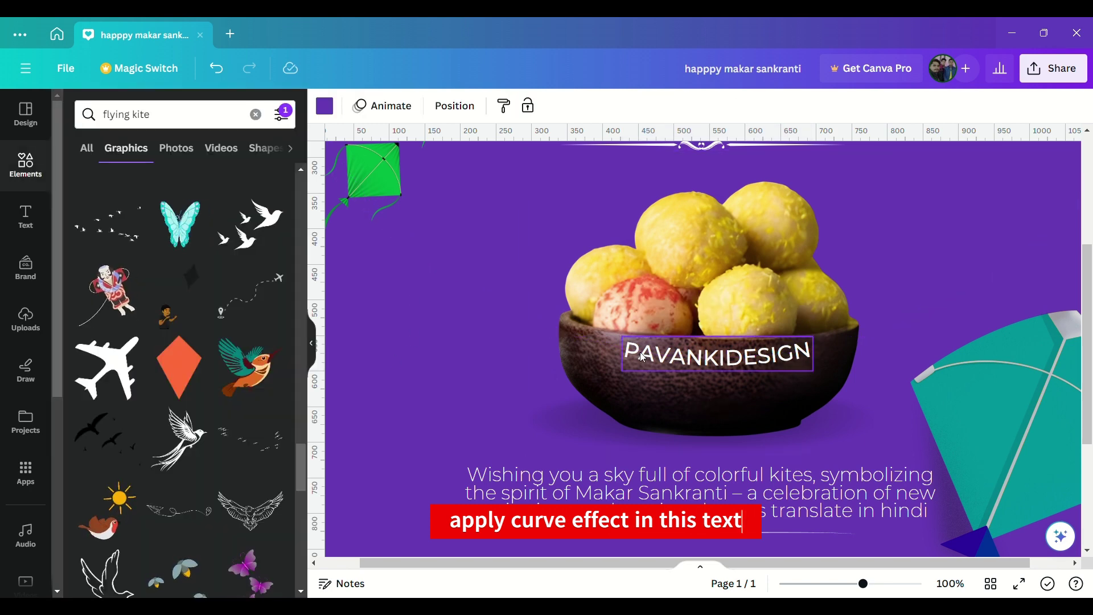
pyautogui.moveTo(637, 354); pyautogui.dragTo(640, 368)
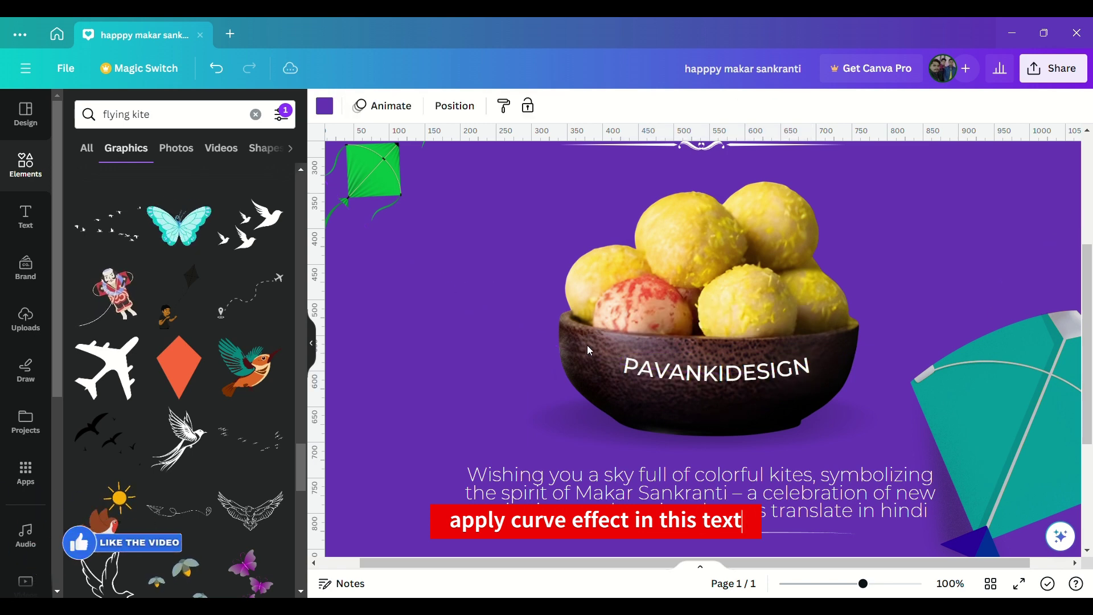
# Apply the Outline text effect with a thickness of 50 to the curved brand name on the bowl
pyautogui.click(764, 107)
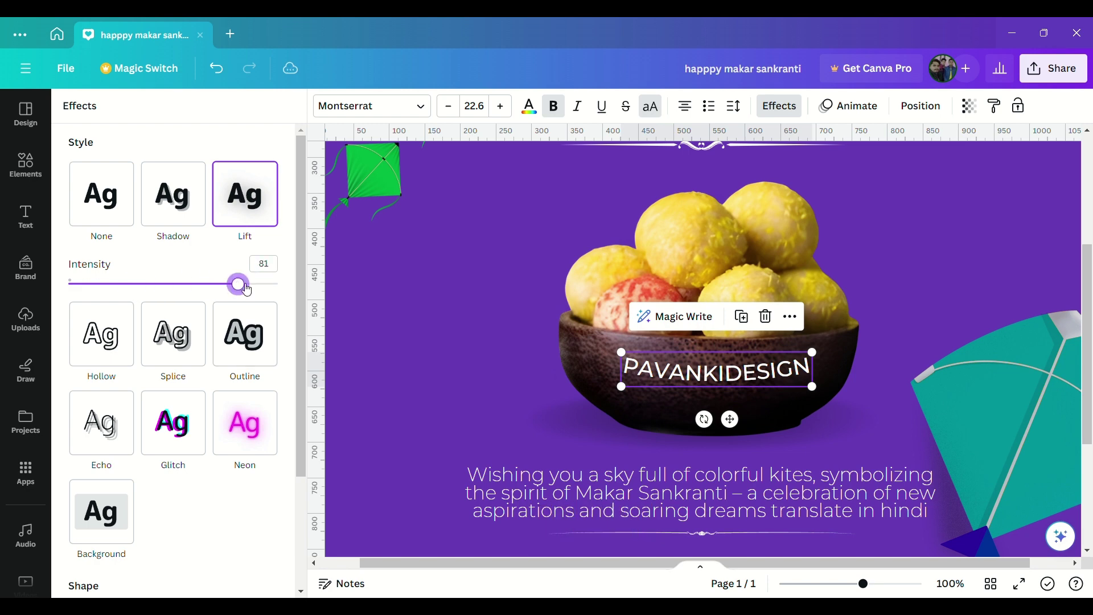
pyautogui.click(246, 333)
pyautogui.scroll(-3, 232, 344)
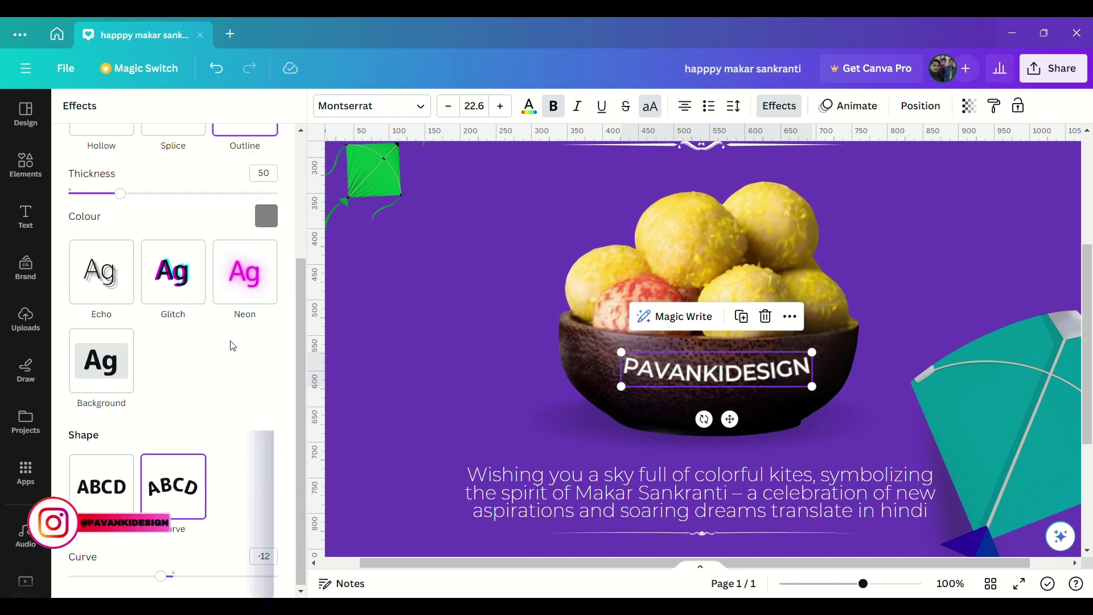
# Space the bowl's brand name as PAVAN KI DESIGN, with the Lift effect at intensity 98 and a curve of -16
pyautogui.scroll(3, 119, 380)
pyautogui.moveTo(180, 377); pyautogui.dragTo(114, 376)
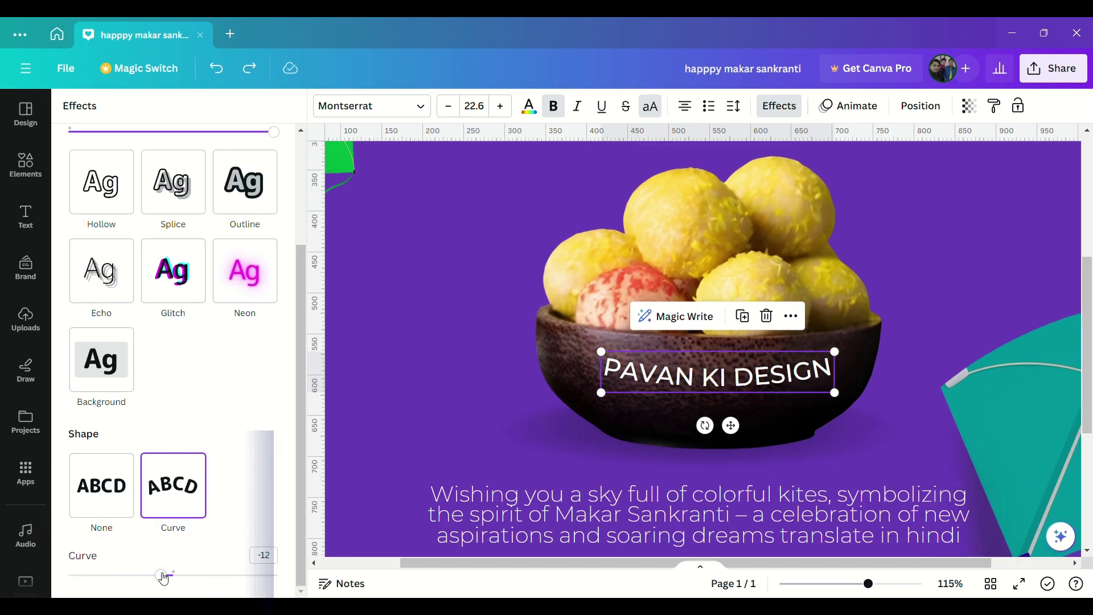
pyautogui.moveTo(163, 578)
pyautogui.mouseDown()
pyautogui.moveTo(137, 577)
pyautogui.moveTo(171, 578)
pyautogui.moveTo(158, 577)
pyautogui.mouseUp()
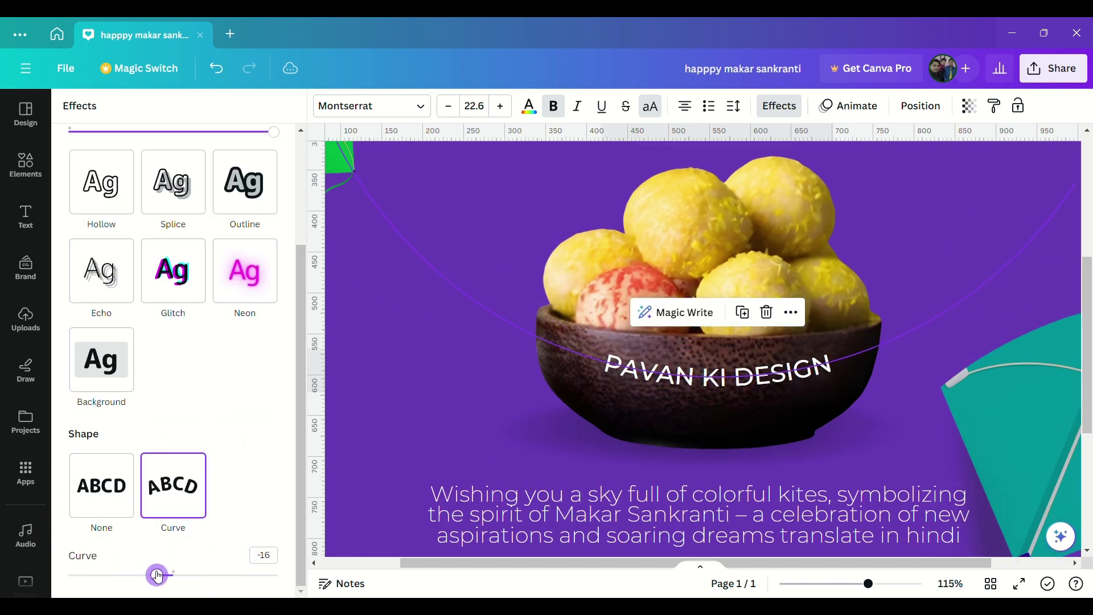
pyautogui.moveTo(687, 380); pyautogui.dragTo(689, 374)
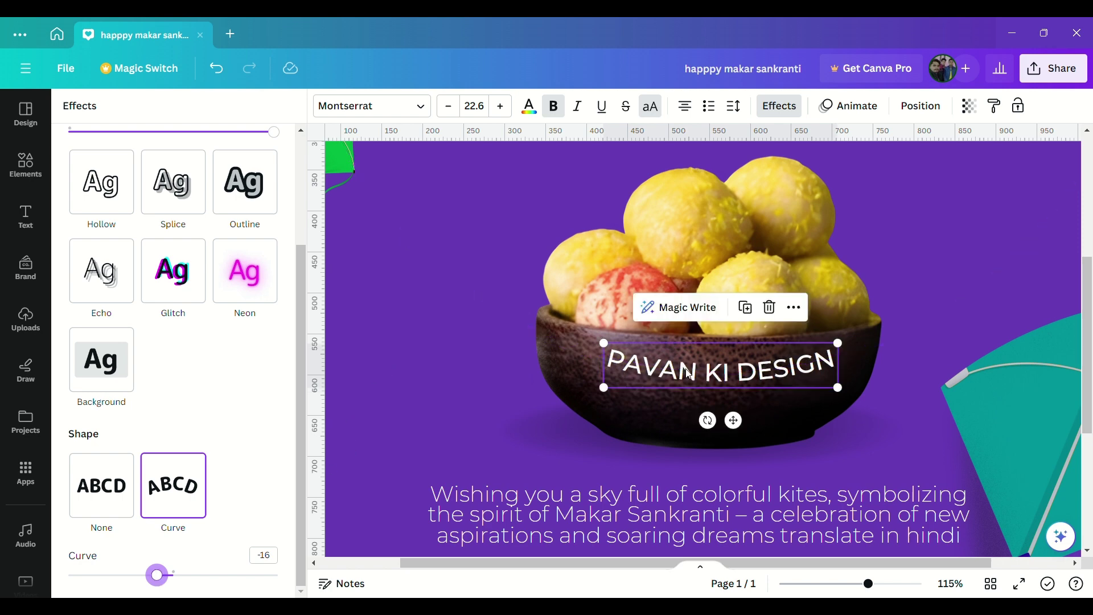
# Overlay a duplicate of the brand name on the original on the bowl, using the Hollow text effect with thickness 98
pyautogui.scroll(2, 97, 244)
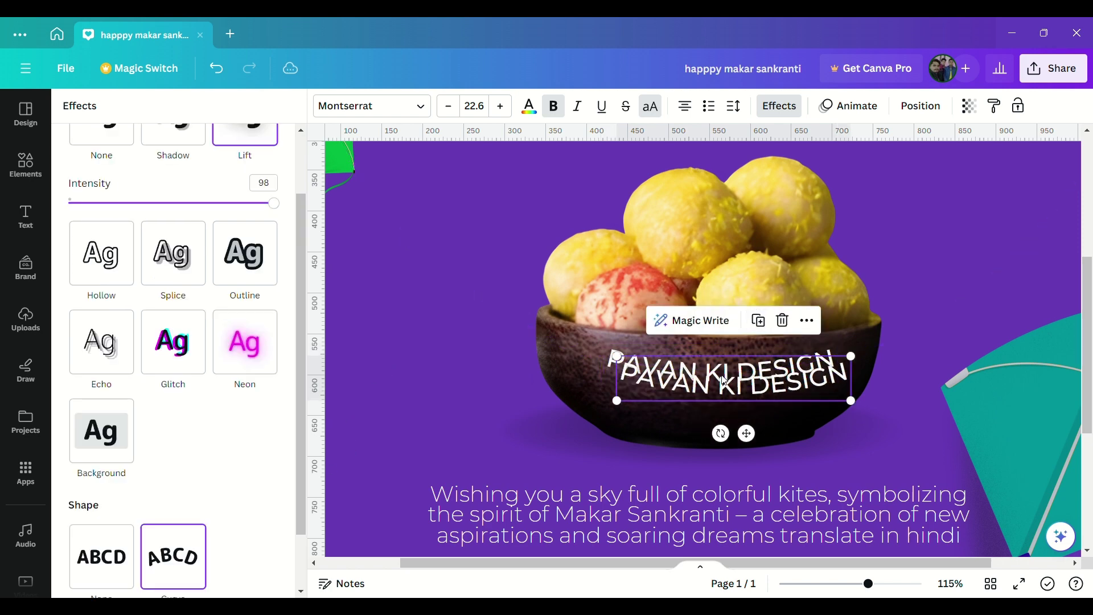
pyautogui.click(122, 264)
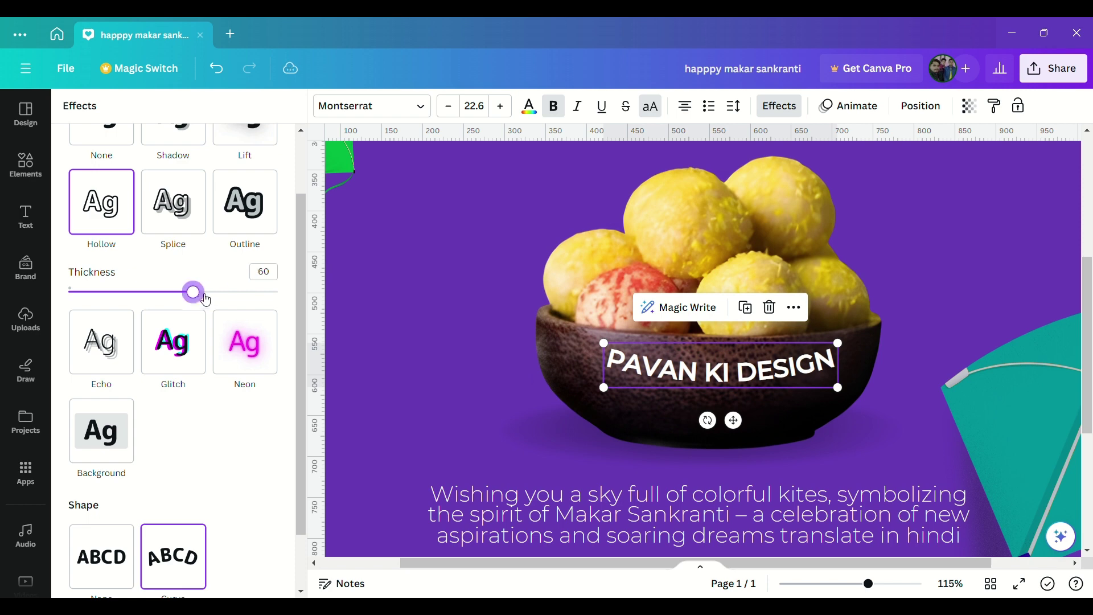
pyautogui.click(456, 309)
pyautogui.scroll(-5, 913, 436)
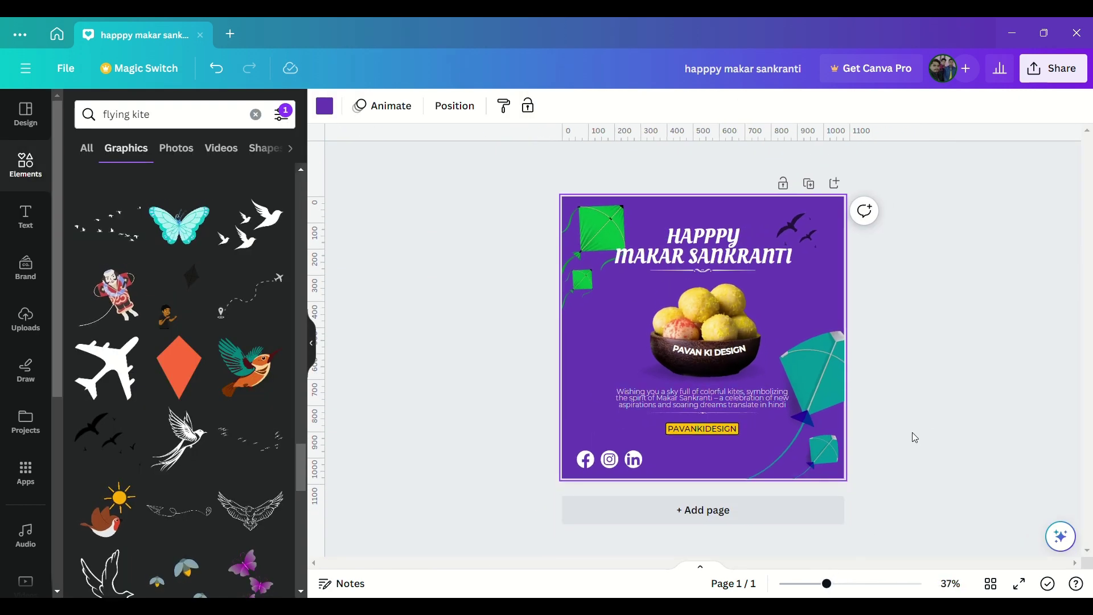
pyautogui.click(912, 436)
pyautogui.moveTo(826, 584); pyautogui.dragTo(829, 584)
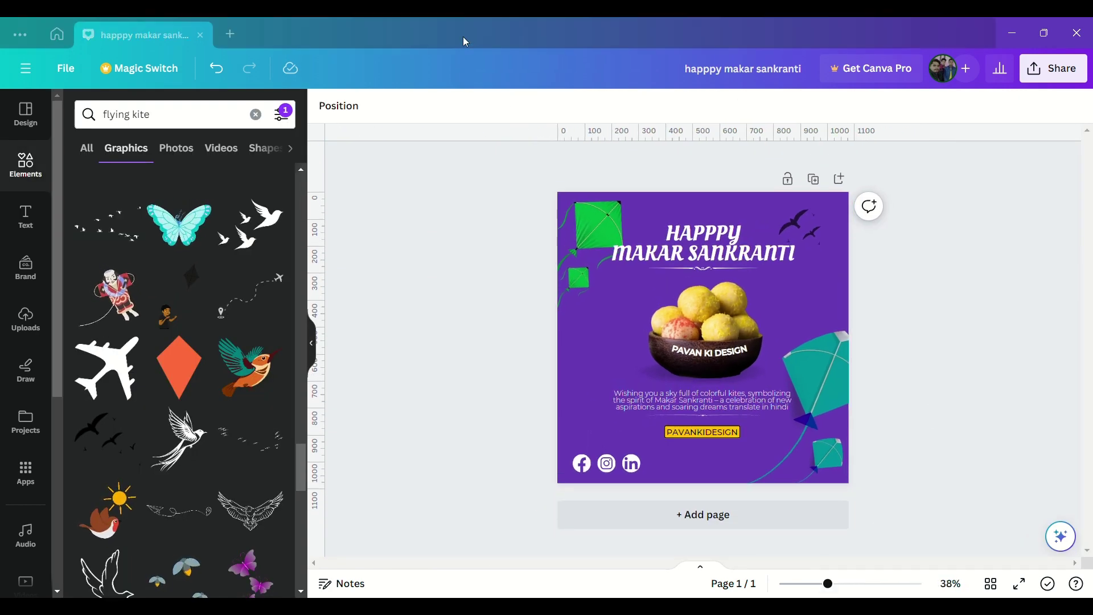
# Try to place a thin yellow rectangle behind the brand name on the bowl and pick a new colour for it
pyautogui.press('r')
pyautogui.moveTo(714, 374); pyautogui.dragTo(621, 306)
pyautogui.moveTo(609, 352); pyautogui.dragTo(712, 415)
pyautogui.click(882, 583)
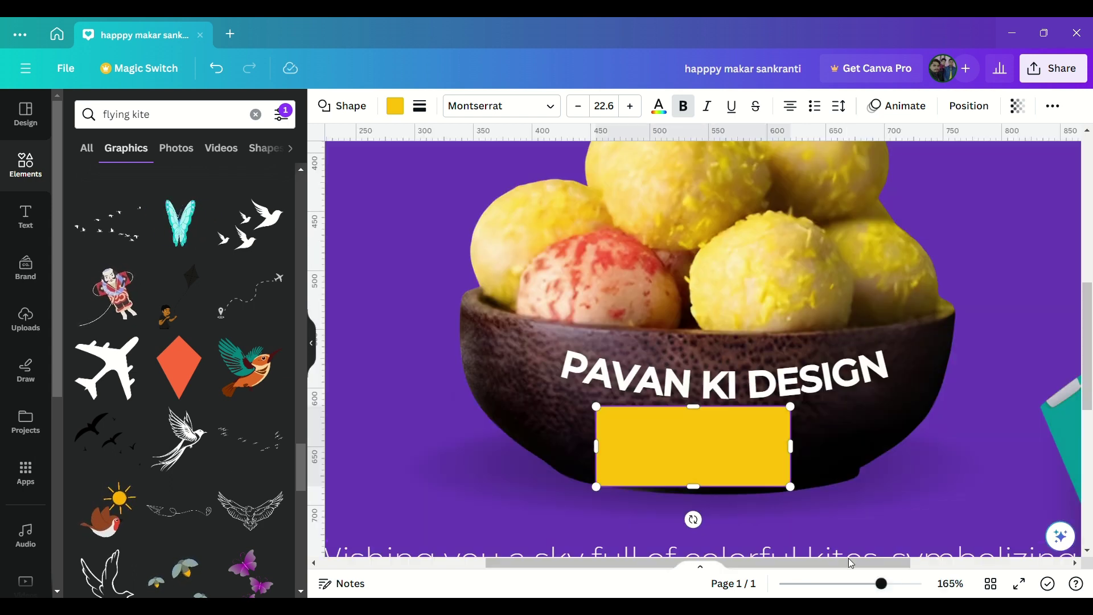
pyautogui.moveTo(639, 451); pyautogui.dragTo(445, 437)
pyautogui.moveTo(500, 471); pyautogui.dragTo(570, 482)
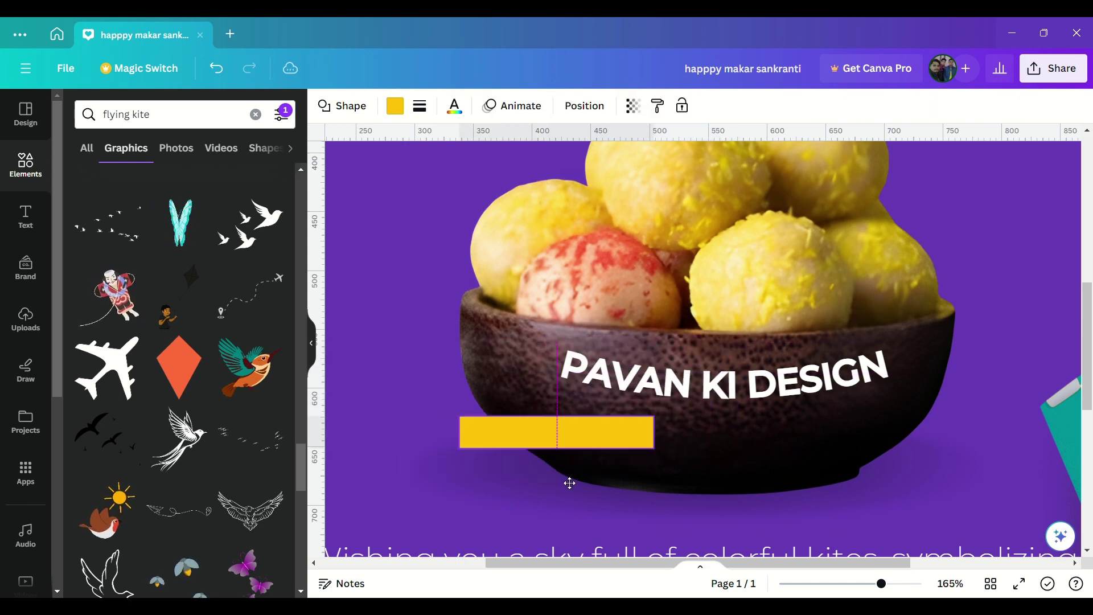
pyautogui.click(568, 483)
pyautogui.click(553, 441)
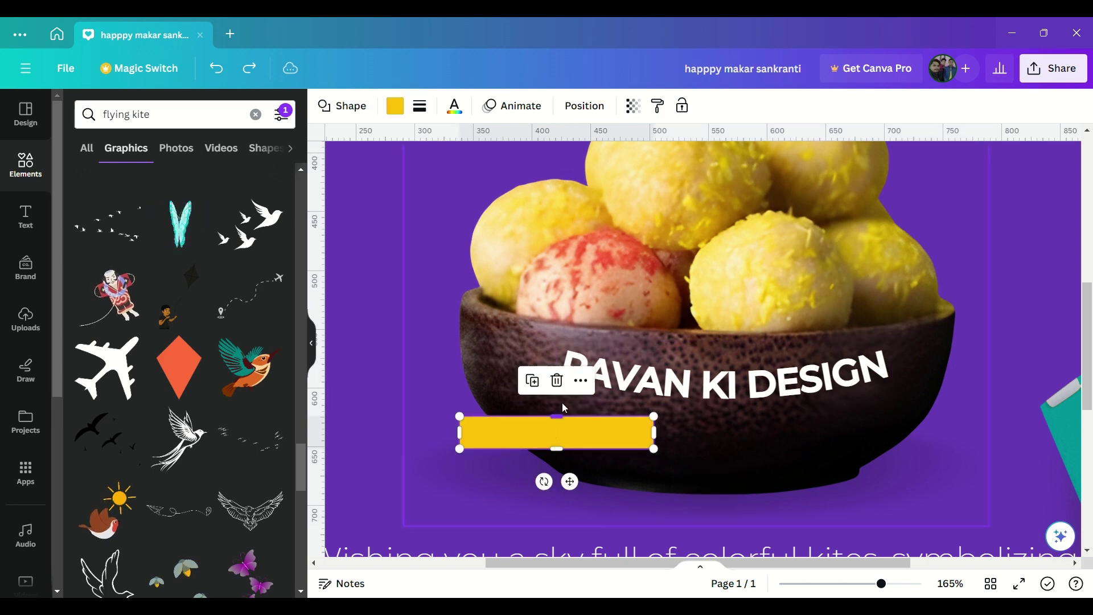
pyautogui.moveTo(554, 441); pyautogui.dragTo(727, 390)
pyautogui.click(394, 105)
pyautogui.click(77, 192)
pyautogui.click(258, 372)
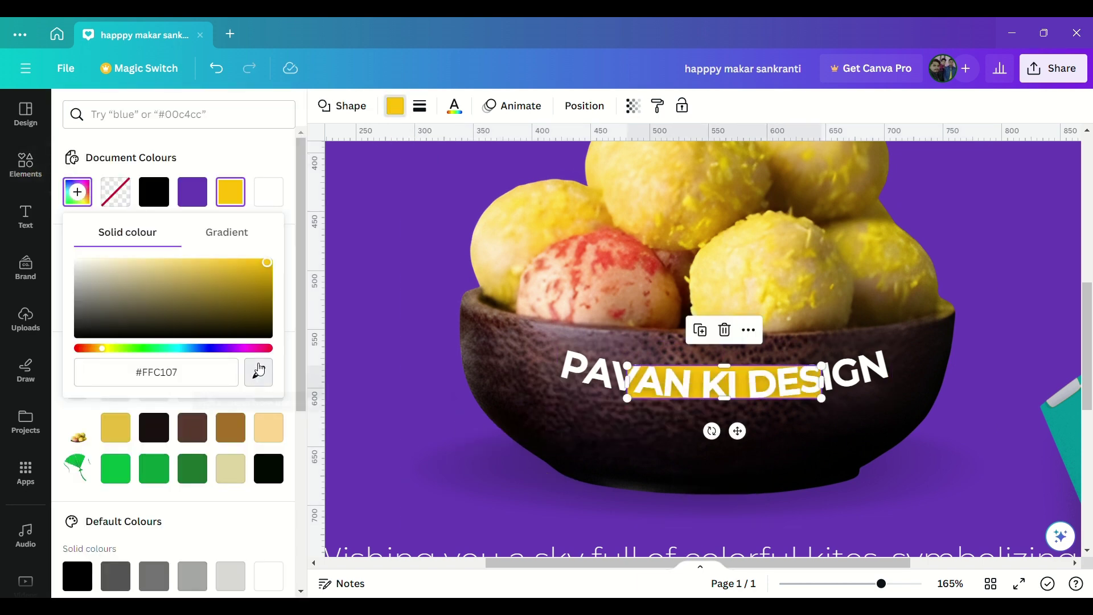
pyautogui.click(575, 423)
pyautogui.click(365, 308)
# Undo the yellow rectangle and its changes on the laddu bowl
pyautogui.click(212, 69)
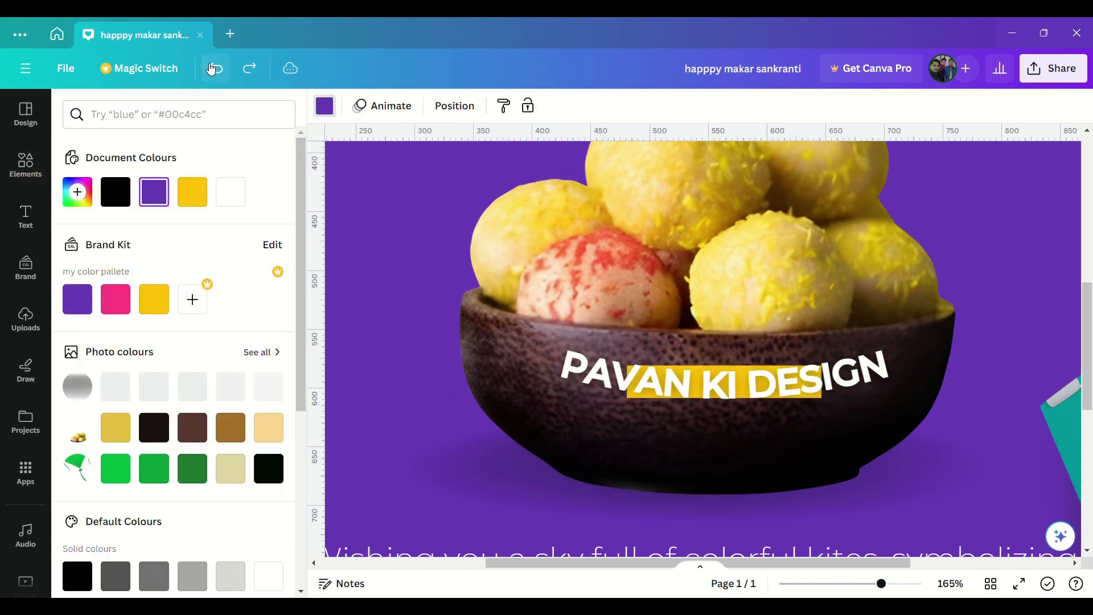
pyautogui.click(212, 68)
pyautogui.click(213, 69)
pyautogui.click(211, 69)
pyautogui.click(212, 69)
pyautogui.click(212, 69)
pyautogui.click(212, 68)
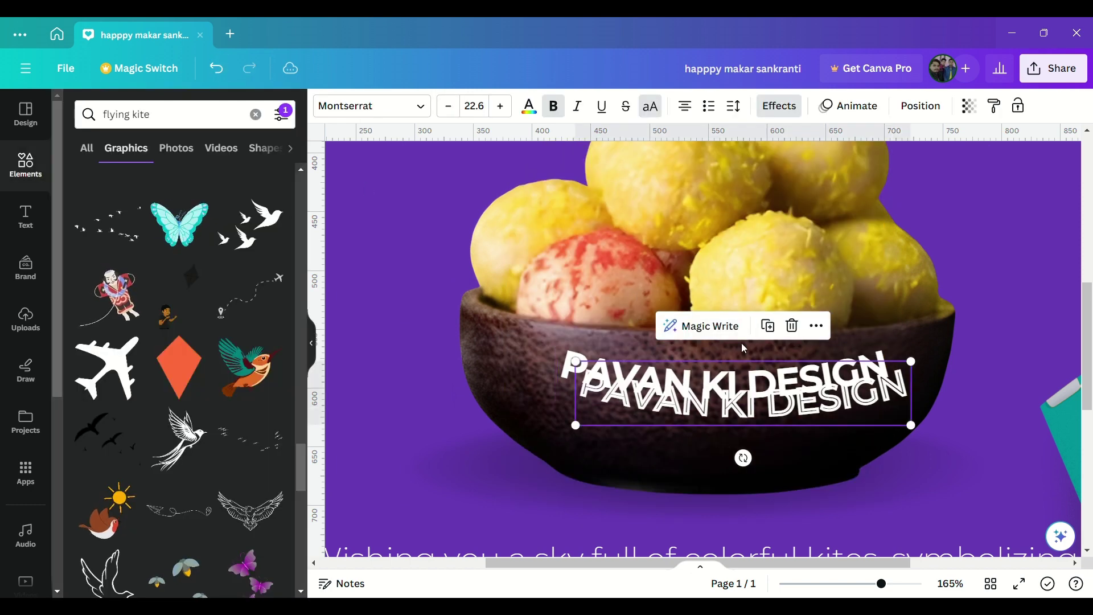
pyautogui.click(212, 68)
# Apply the Background text effect in black with transparency 47 to a new copy of the brand name just below the original
pyautogui.click(779, 105)
pyautogui.scroll(-1, 171, 342)
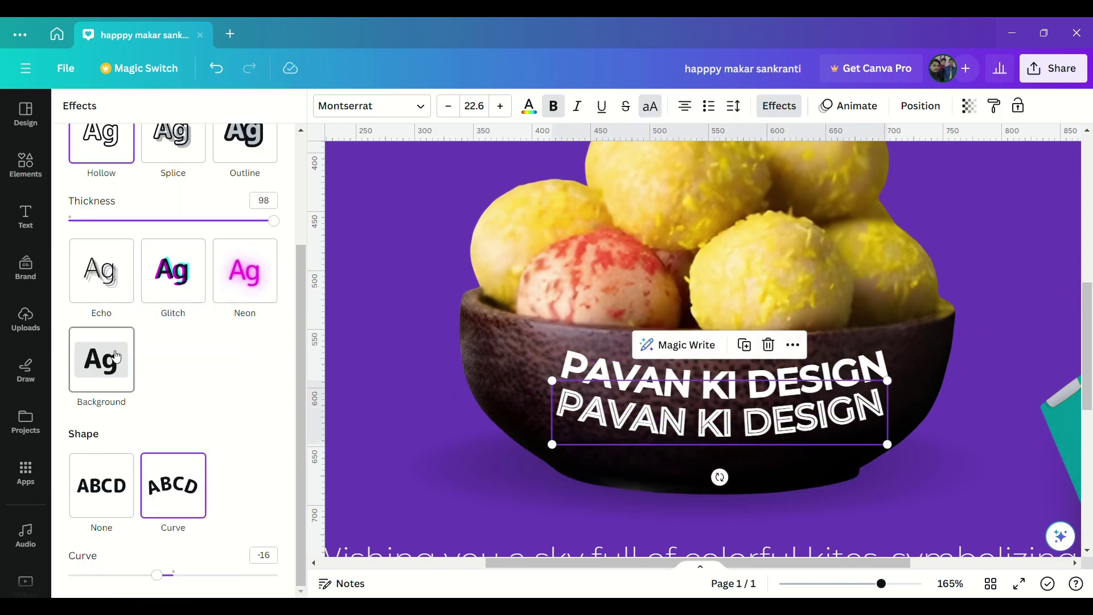
pyautogui.click(102, 356)
pyautogui.moveTo(278, 478); pyautogui.dragTo(176, 484)
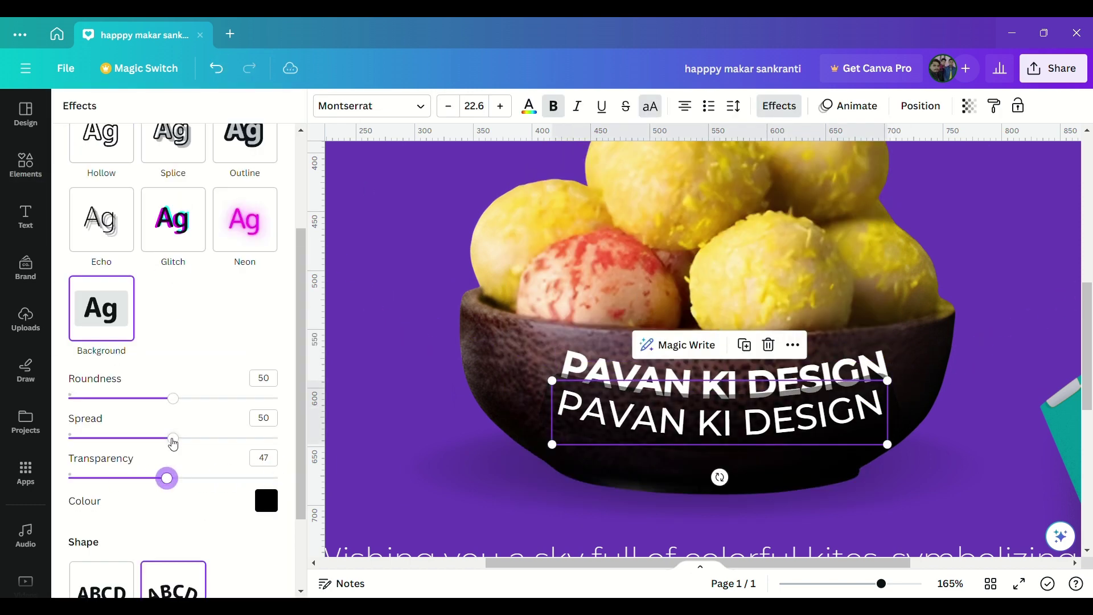
pyautogui.click(266, 501)
pyautogui.scroll(-3, 136, 381)
pyautogui.scroll(3, 135, 379)
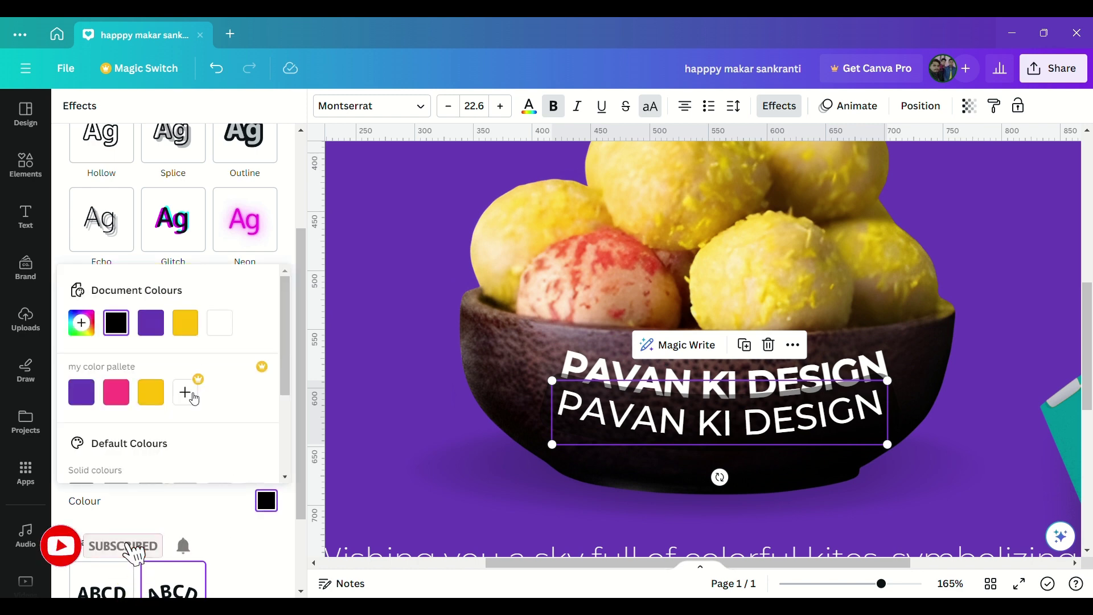
pyautogui.scroll(-3, 193, 390)
pyautogui.scroll(1, 288, 285)
pyautogui.scroll(-1, 285, 365)
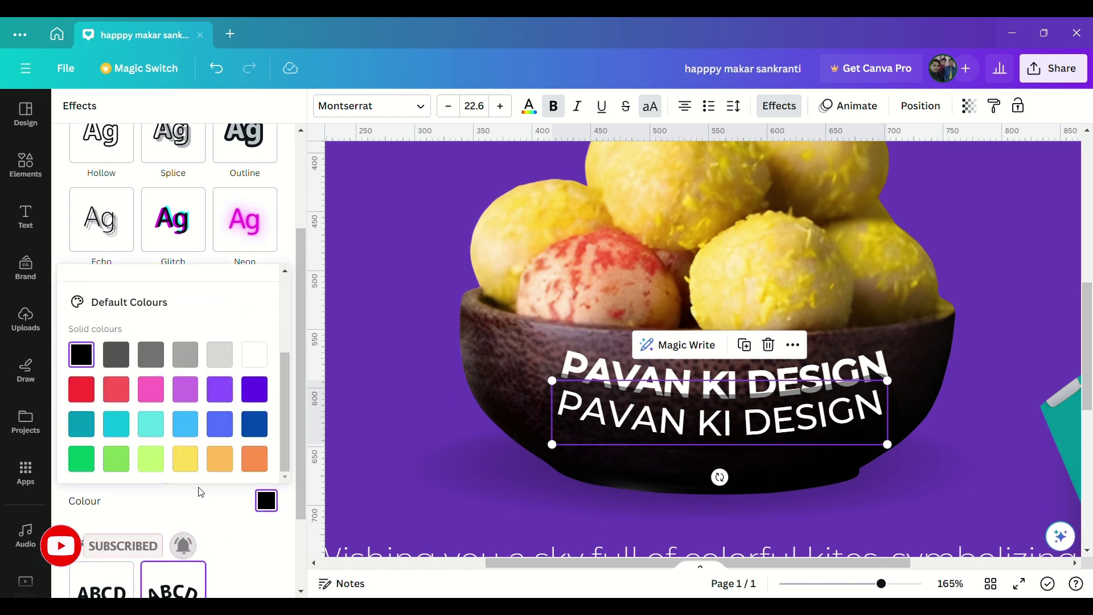
# Set the copy's background roundness to 99 and spread to 0, and place the copy directly behind the original brand name
pyautogui.click(285, 200)
pyautogui.scroll(-1, 286, 200)
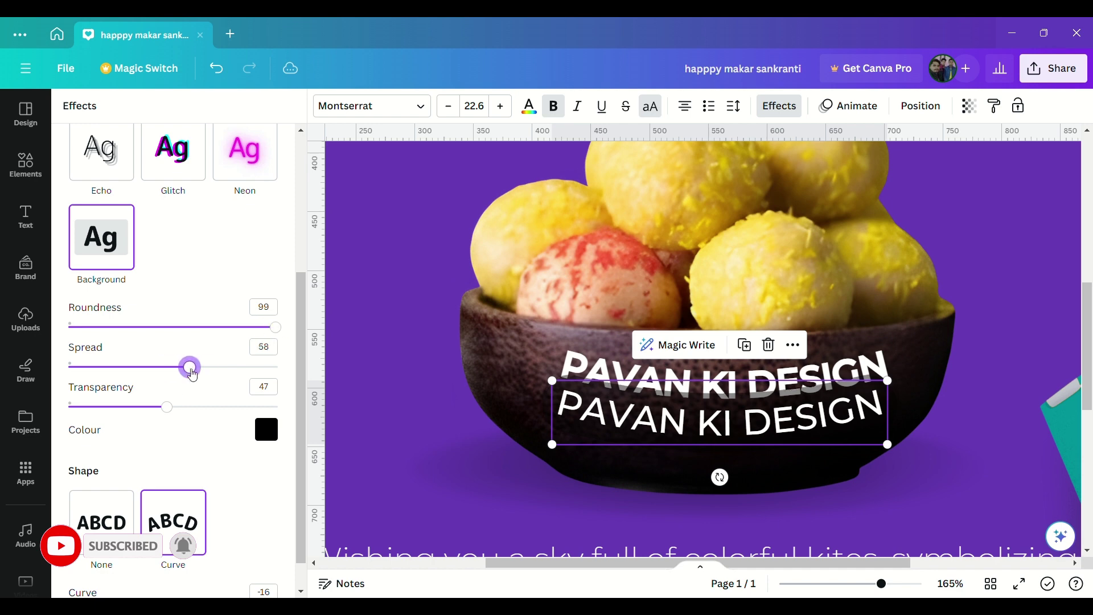
pyautogui.moveTo(192, 373); pyautogui.dragTo(69, 383)
pyautogui.moveTo(609, 425); pyautogui.dragTo(613, 388)
pyautogui.click(921, 106)
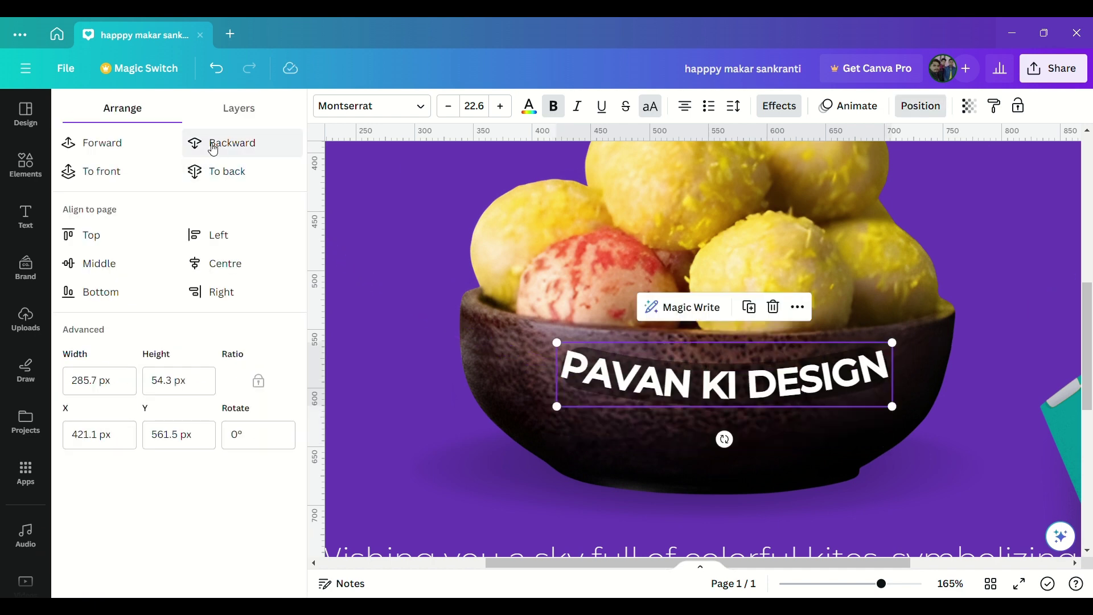
# Set the brand name background's roundness to 100 and its spread to 67, keeping it black
pyautogui.click(775, 108)
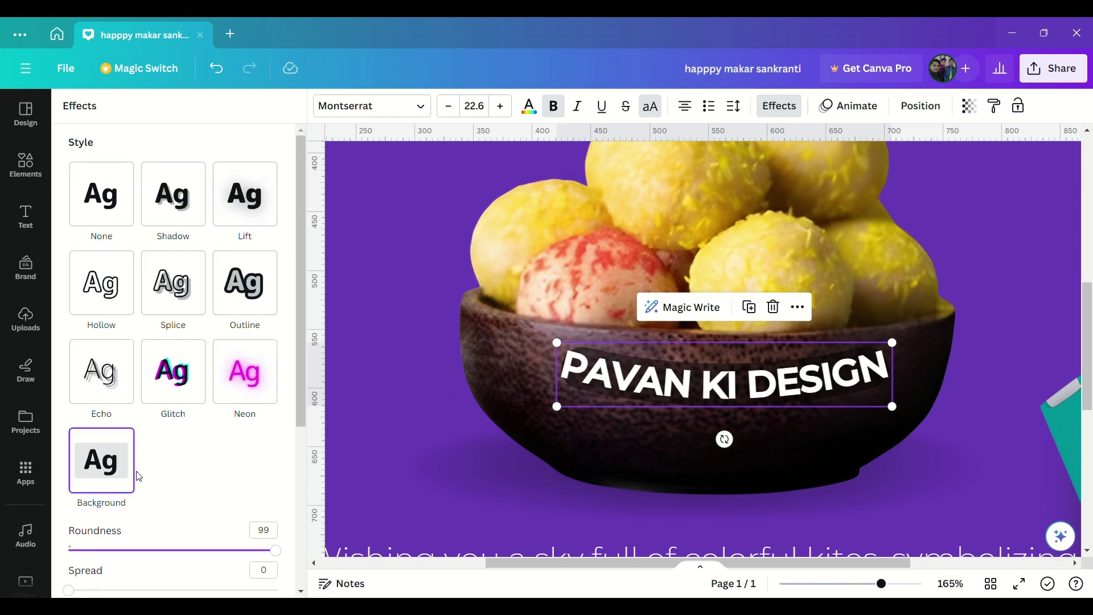
pyautogui.scroll(-3, 98, 384)
pyautogui.click(94, 378)
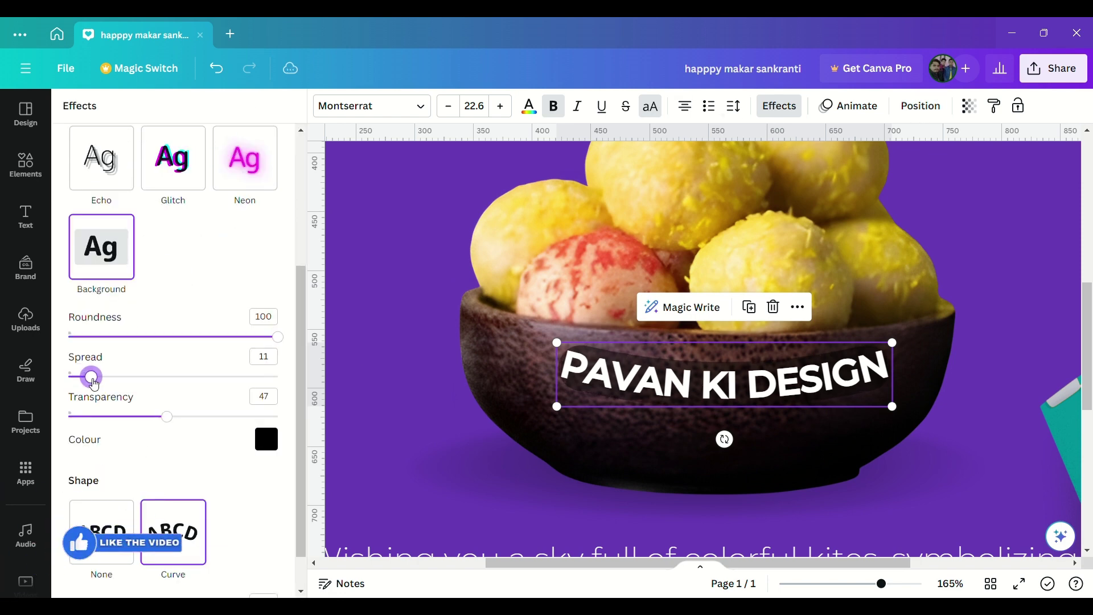
pyautogui.moveTo(127, 389); pyautogui.dragTo(209, 390)
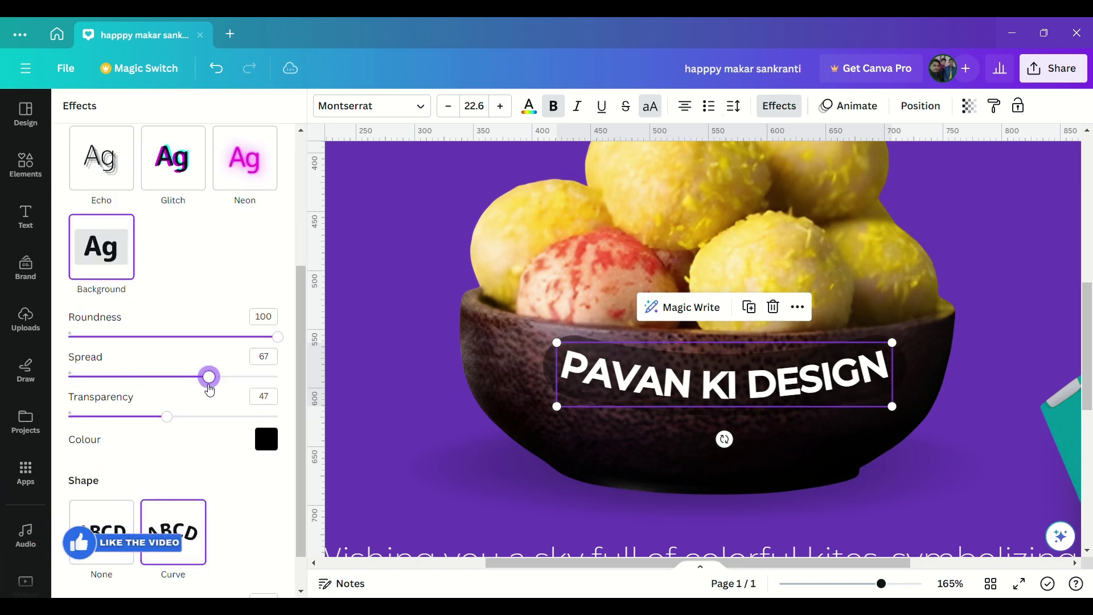
pyautogui.click(266, 440)
pyautogui.scroll(-3, 114, 342)
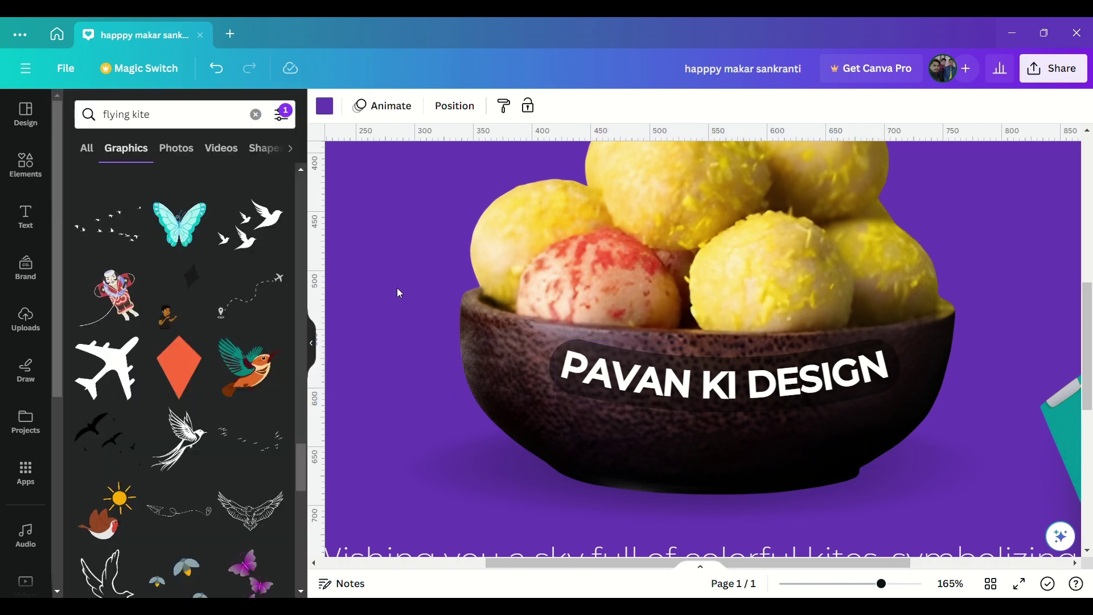
# Search the graphics for "lines", insert the radiating lines and place them small, rotated 90°, at the upper left of the laddus
pyautogui.hotkey('ctrl', 'alt', '0')
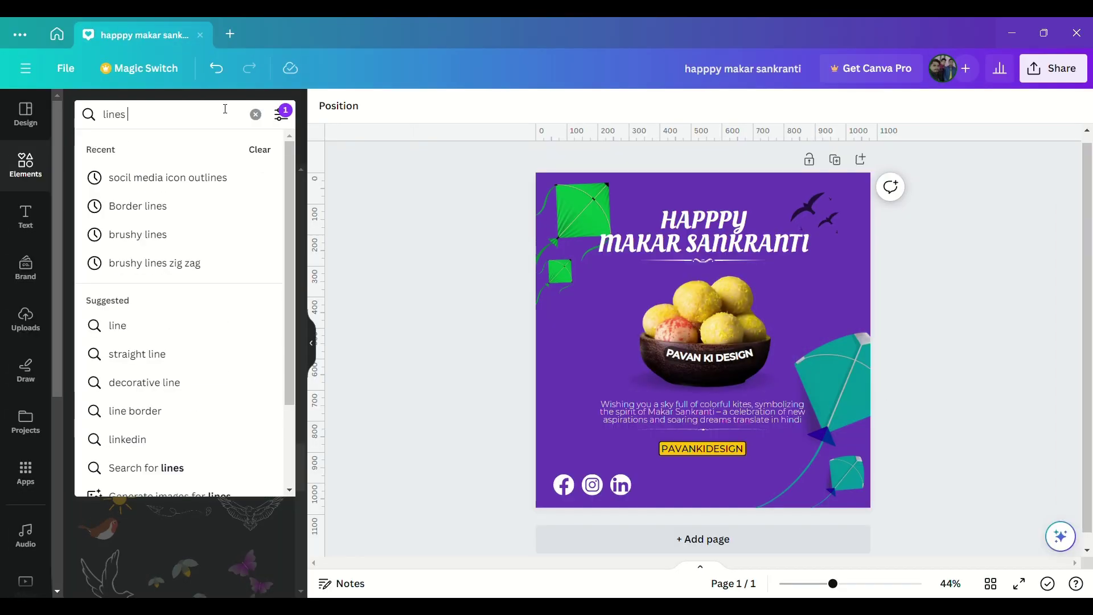
pyautogui.press('Return')
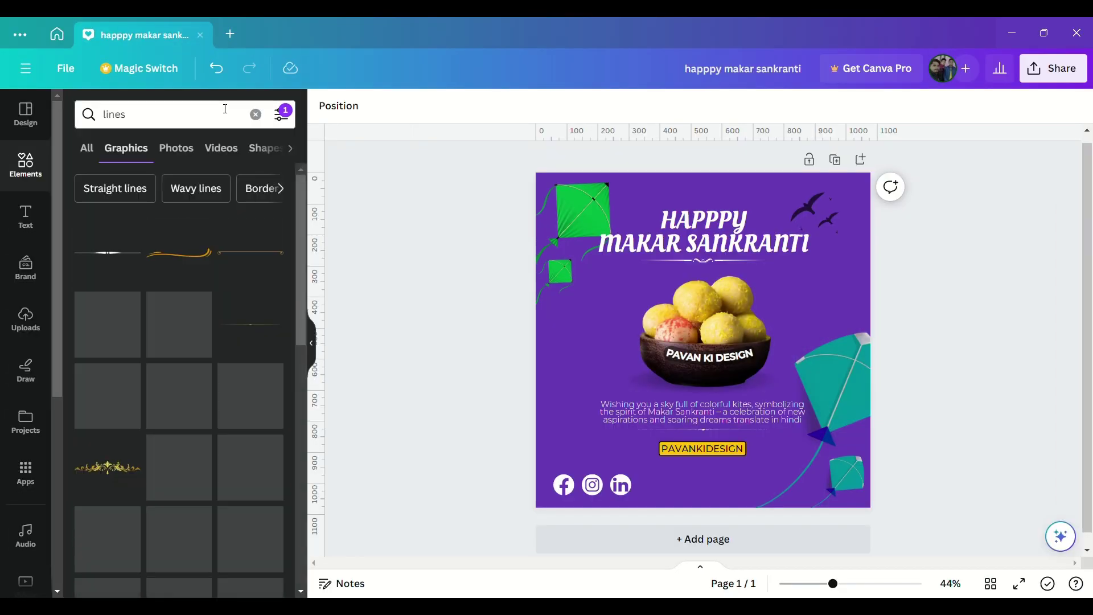
pyautogui.scroll(-10, 199, 279)
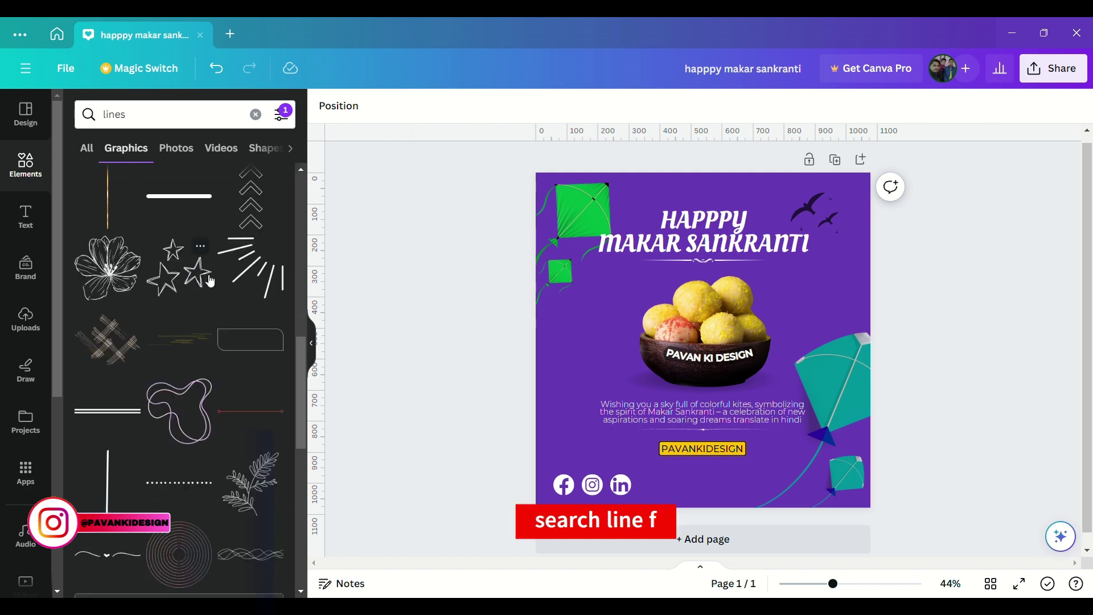
pyautogui.click(250, 267)
pyautogui.click(766, 404)
pyautogui.click(746, 364)
pyautogui.moveTo(770, 402); pyautogui.dragTo(584, 290)
# Colour the radiating lines white and send them to the back, behind the laddu bowl image
pyautogui.click(490, 105)
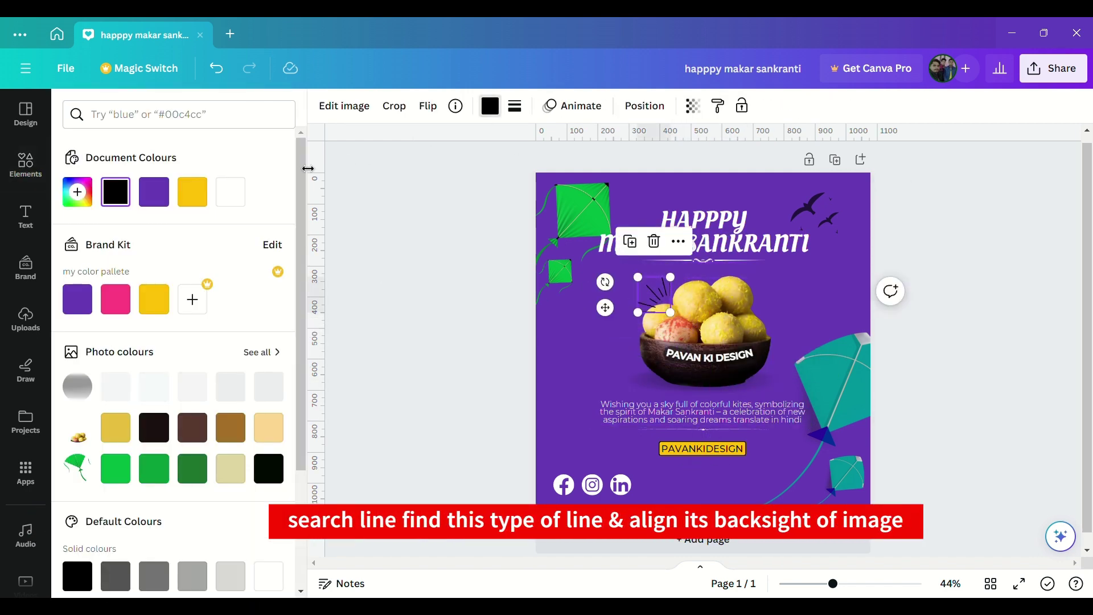
pyautogui.click(246, 202)
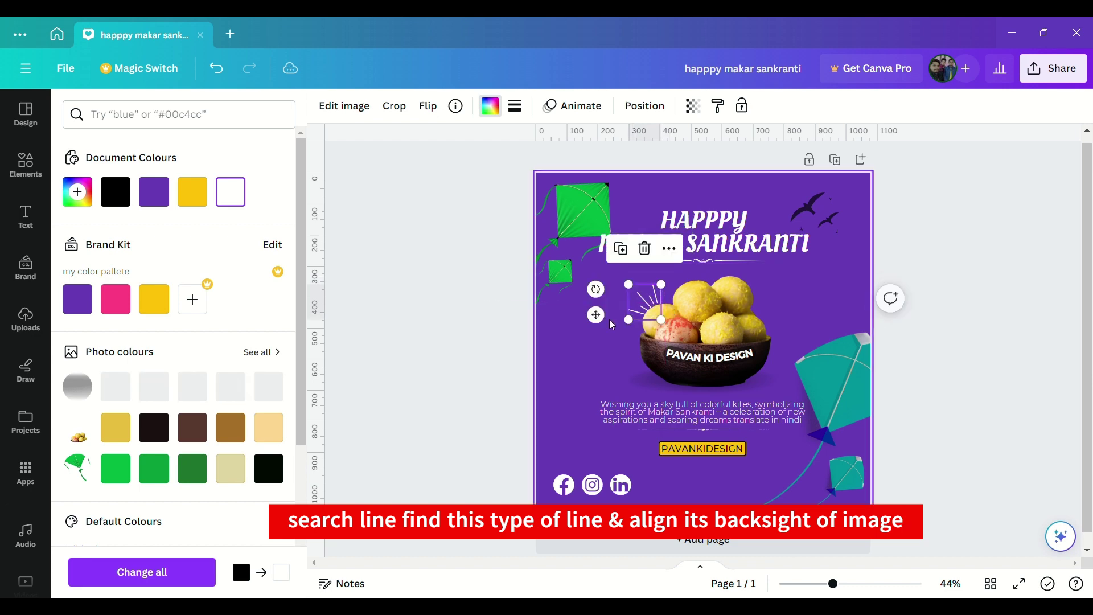
pyautogui.click(578, 352)
pyautogui.click(649, 316)
pyautogui.scroll(5, 649, 316)
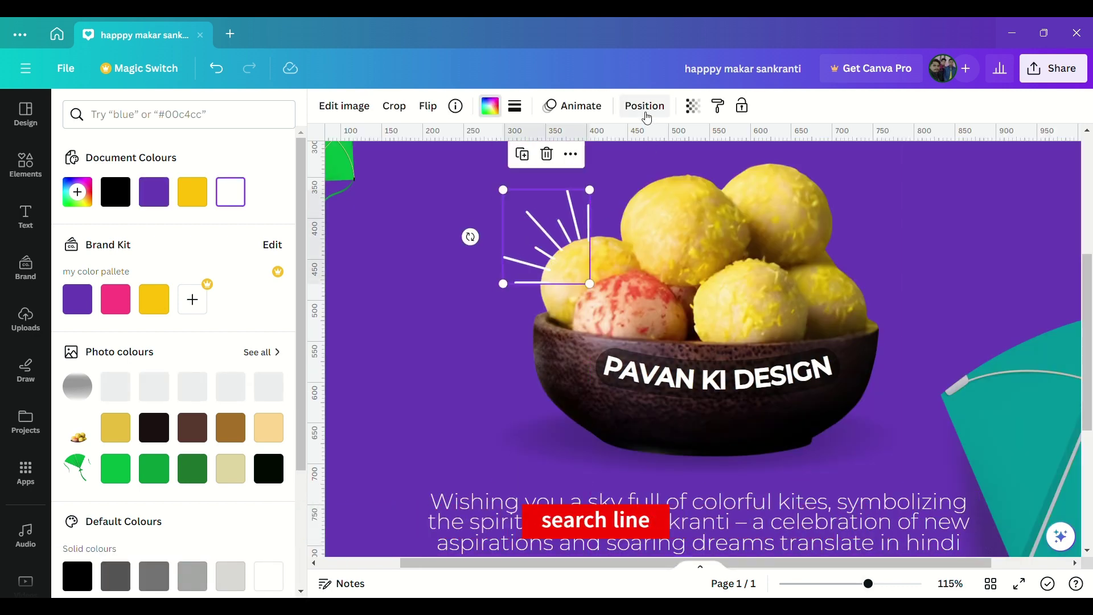
pyautogui.click(645, 105)
pyautogui.click(840, 584)
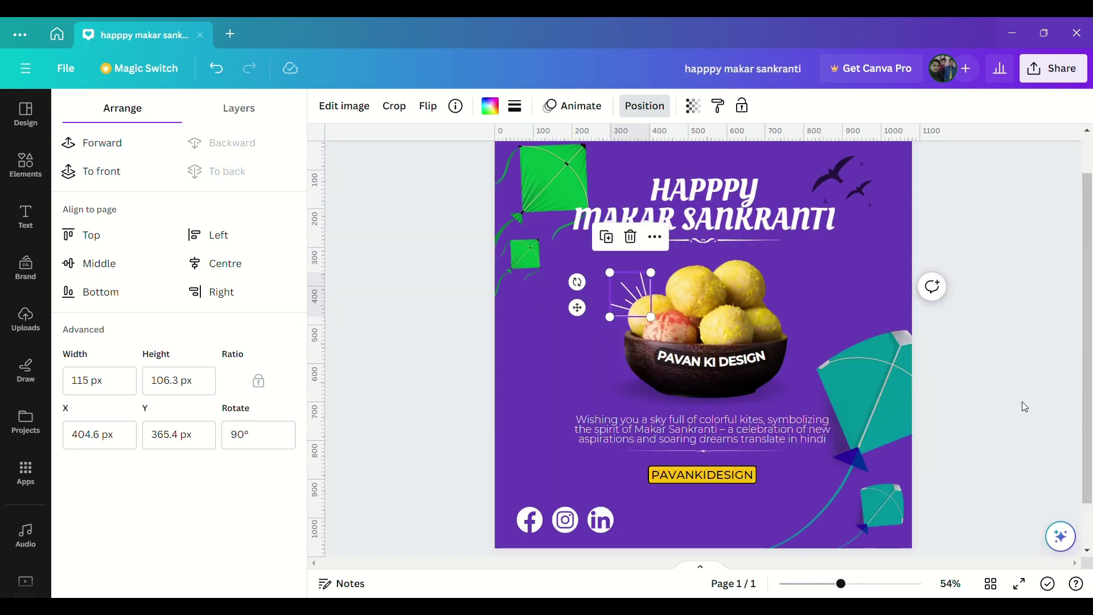
pyautogui.click(1023, 401)
pyautogui.moveTo(840, 584); pyautogui.dragTo(838, 584)
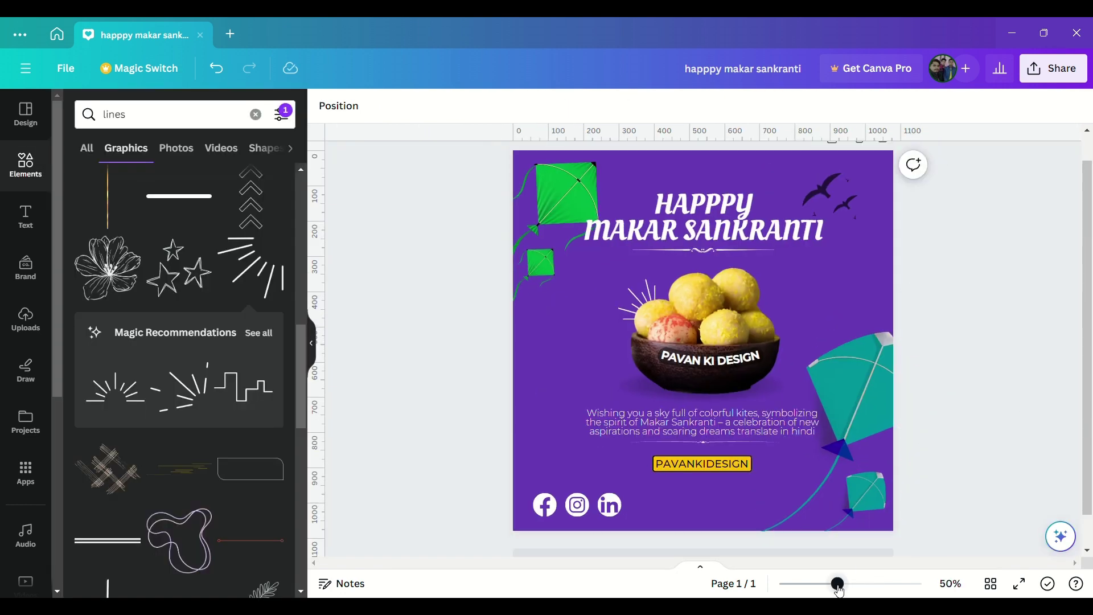
# Search the graphics for "curved ;ine" and insert the quarter-circle arc line
pyautogui.click(242, 128)
pyautogui.write('cur')
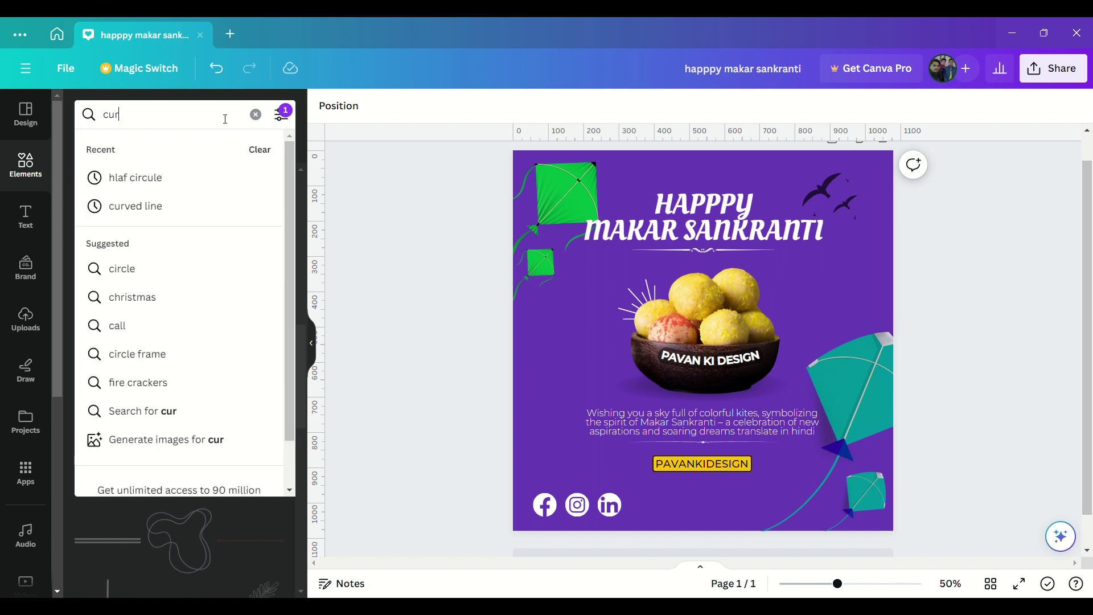
pyautogui.write('ved ;ine')
pyautogui.press('Return')
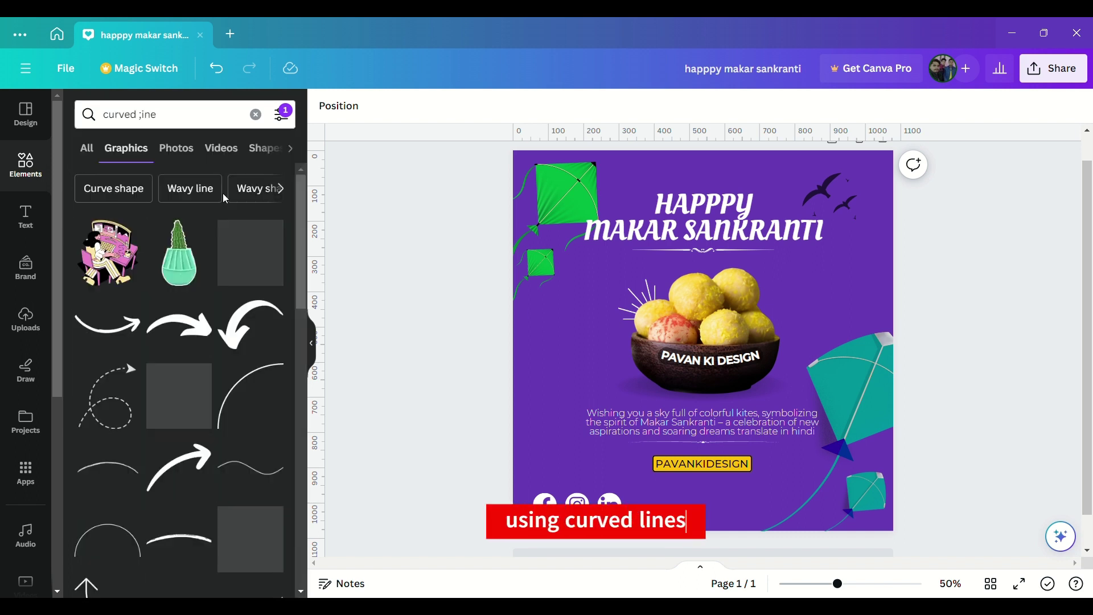
pyautogui.click(254, 393)
# Shrink and rotate the arc line and fit it just outside the lower-right edge of the laddu bowl
pyautogui.moveTo(703, 450); pyautogui.dragTo(786, 259)
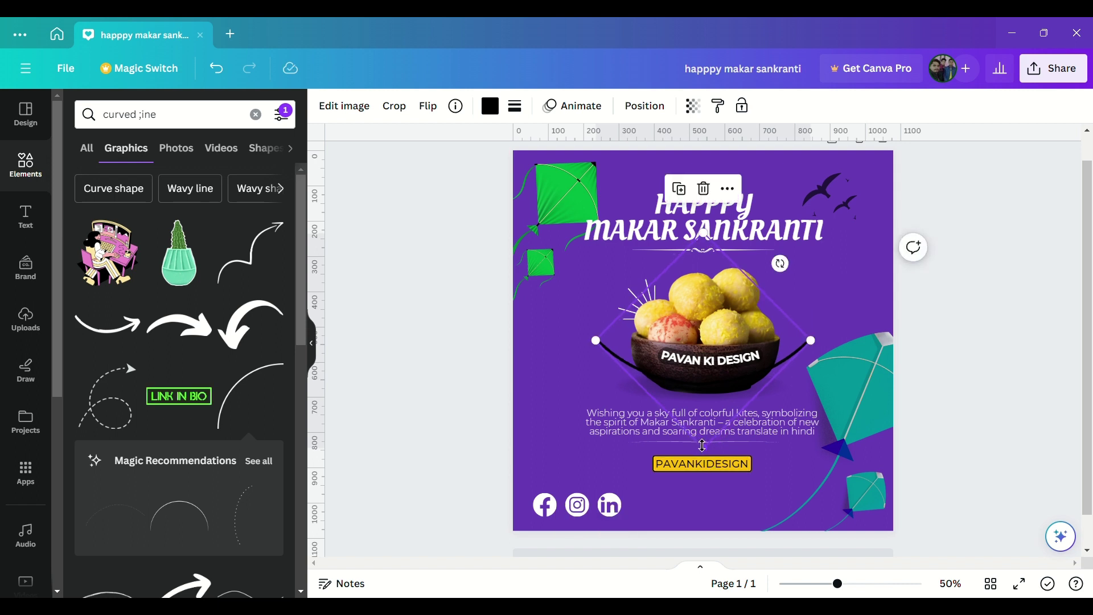
pyautogui.moveTo(703, 447); pyautogui.dragTo(778, 252)
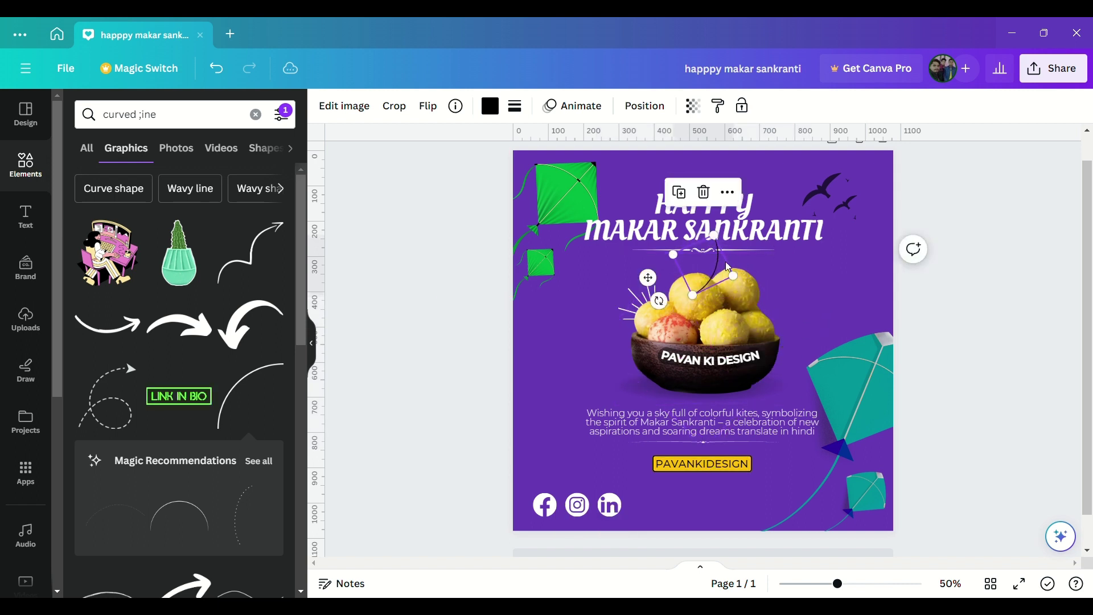
pyautogui.moveTo(704, 264); pyautogui.dragTo(765, 358)
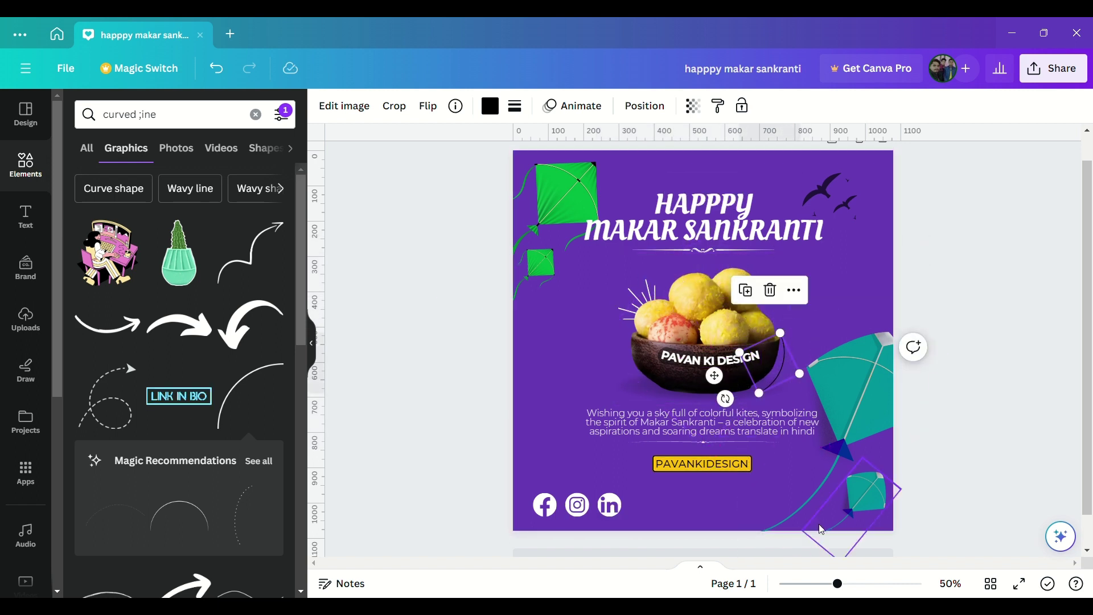
pyautogui.moveTo(837, 584); pyautogui.dragTo(867, 585)
pyautogui.moveTo(769, 417); pyautogui.dragTo(768, 408)
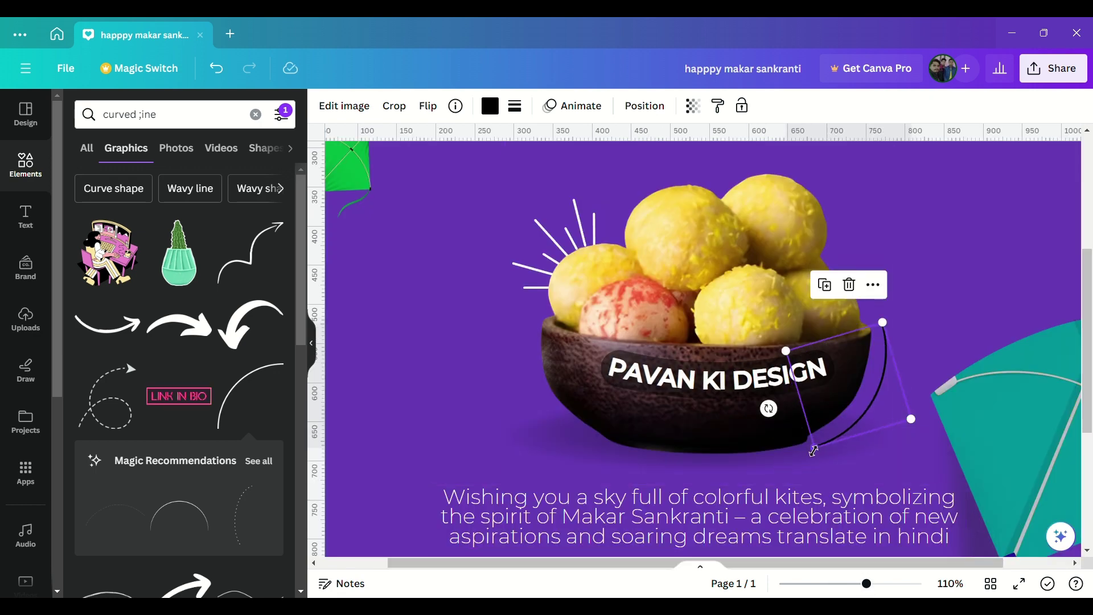
pyautogui.moveTo(814, 448); pyautogui.dragTo(823, 435)
pyautogui.moveTo(879, 367); pyautogui.dragTo(873, 372)
pyautogui.moveTo(777, 424); pyautogui.dragTo(771, 407)
pyautogui.moveTo(861, 414); pyautogui.dragTo(856, 410)
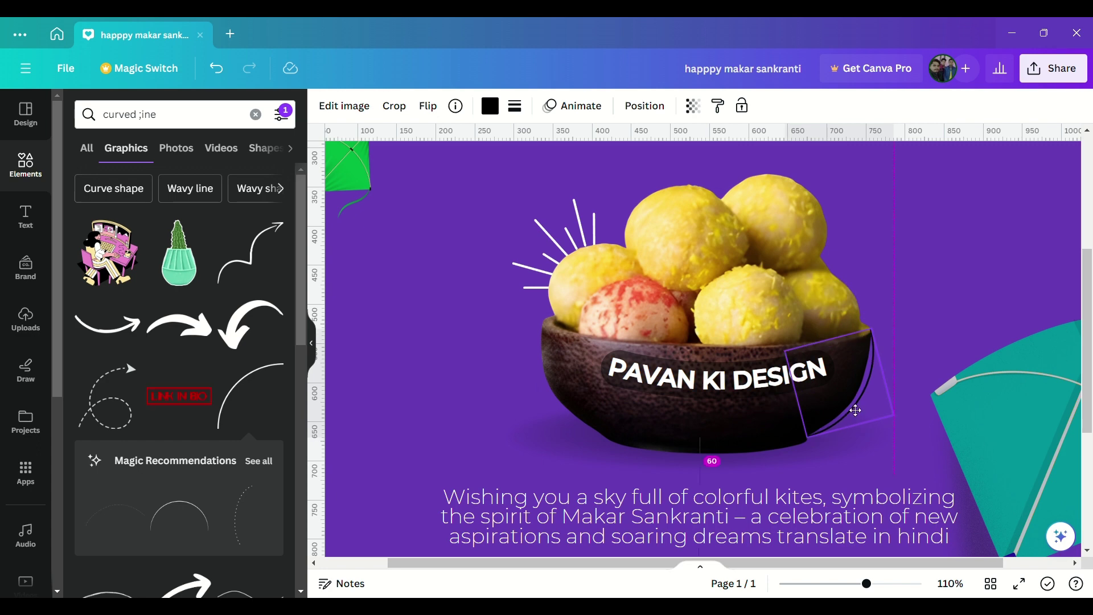
pyautogui.click(851, 356)
pyautogui.click(445, 214)
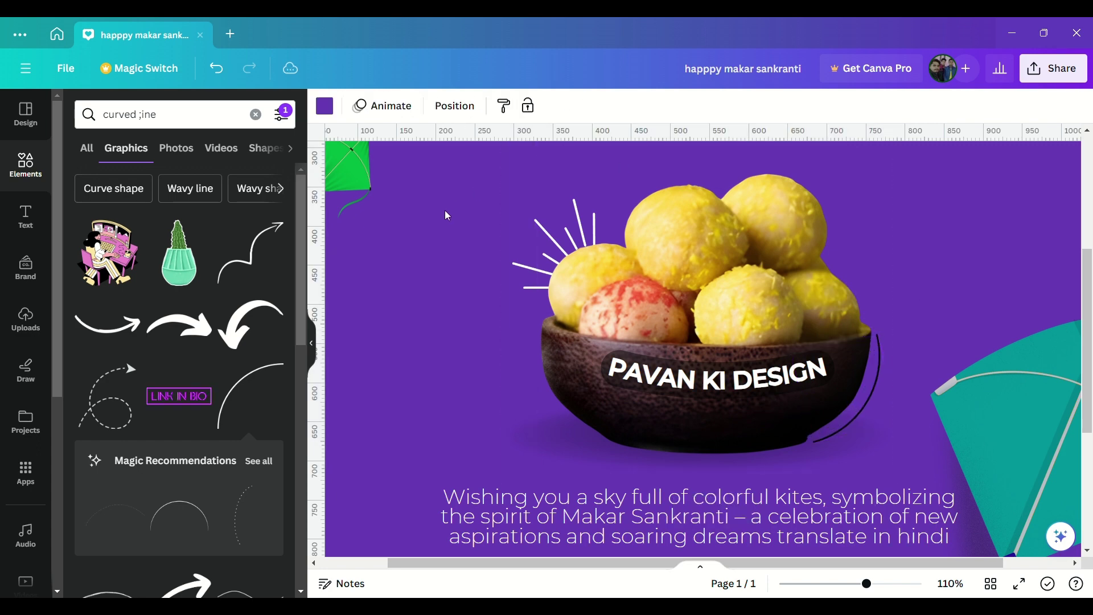
# Colour the arc line beside the laddu bowl white
pyautogui.click(860, 407)
pyautogui.click(487, 106)
pyautogui.click(230, 192)
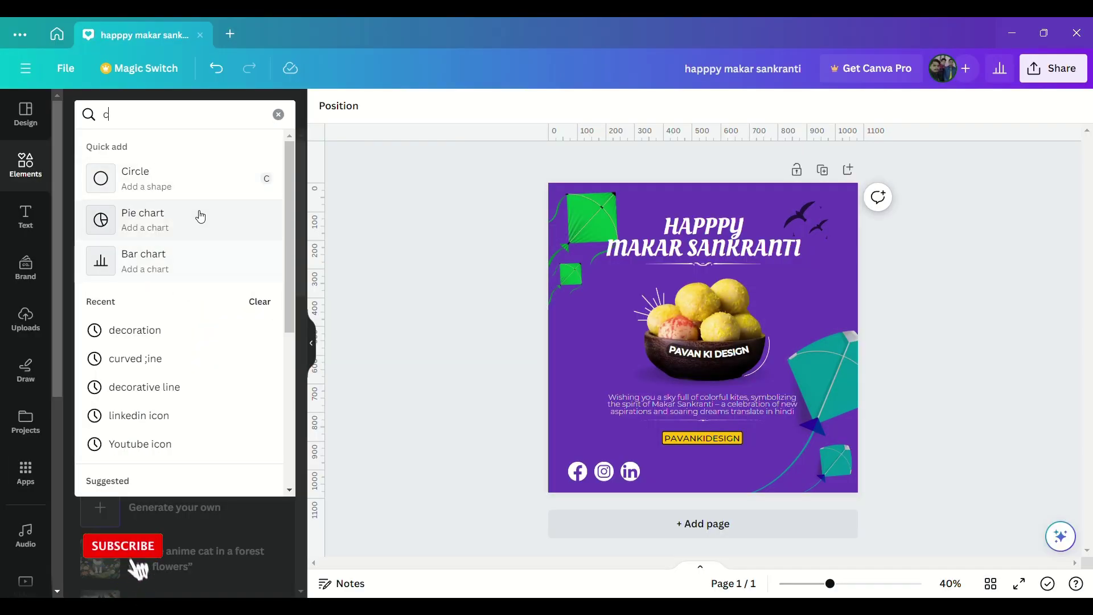
# Insert a circle shape, remove its fill and give it a white border
pyautogui.click(220, 191)
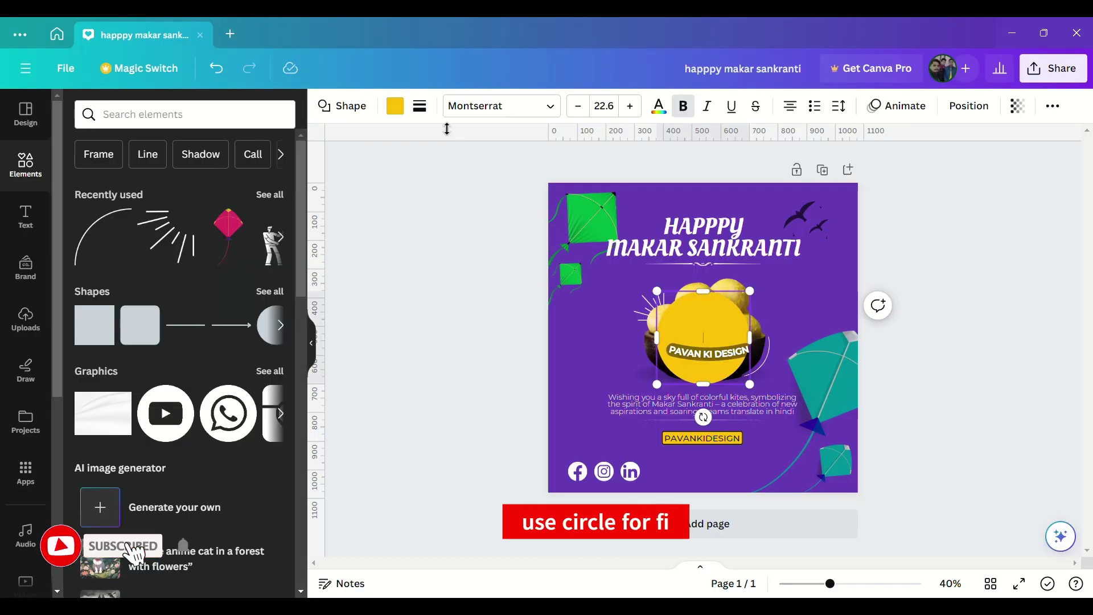
pyautogui.click(395, 106)
pyautogui.click(419, 106)
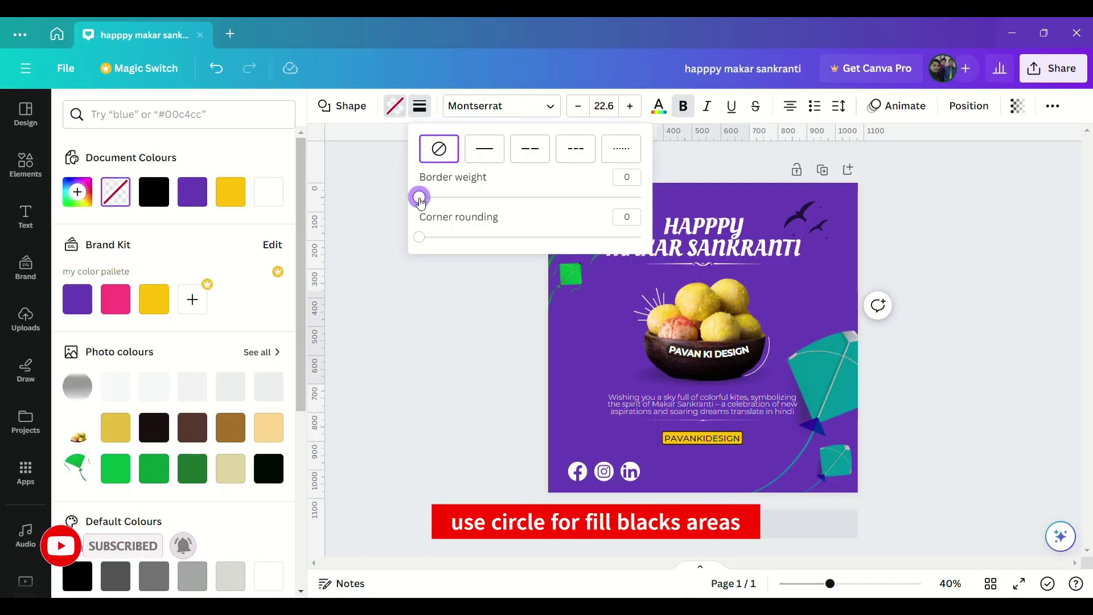
pyautogui.click(429, 198)
pyautogui.click(263, 202)
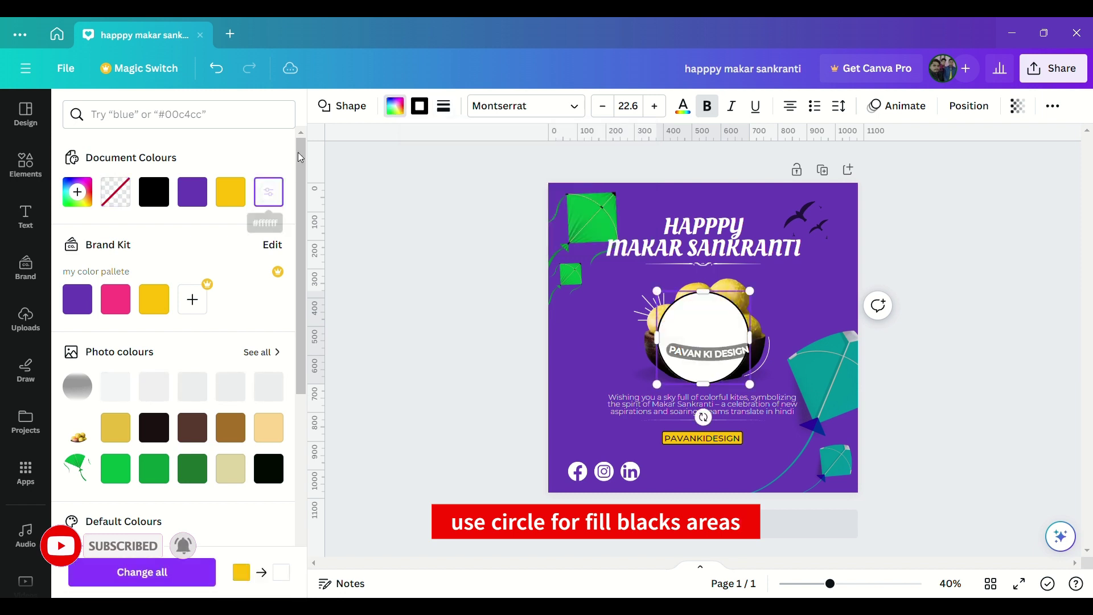
pyautogui.click(115, 194)
pyautogui.click(420, 106)
pyautogui.click(231, 192)
# Shrink the white ring, place it in the empty area left of the bowl and make it semi-transparent
pyautogui.moveTo(664, 326); pyautogui.dragTo(576, 353)
pyautogui.moveTo(661, 411); pyautogui.dragTo(588, 318)
pyautogui.moveTo(586, 363); pyautogui.dragTo(592, 393)
pyautogui.click(657, 105)
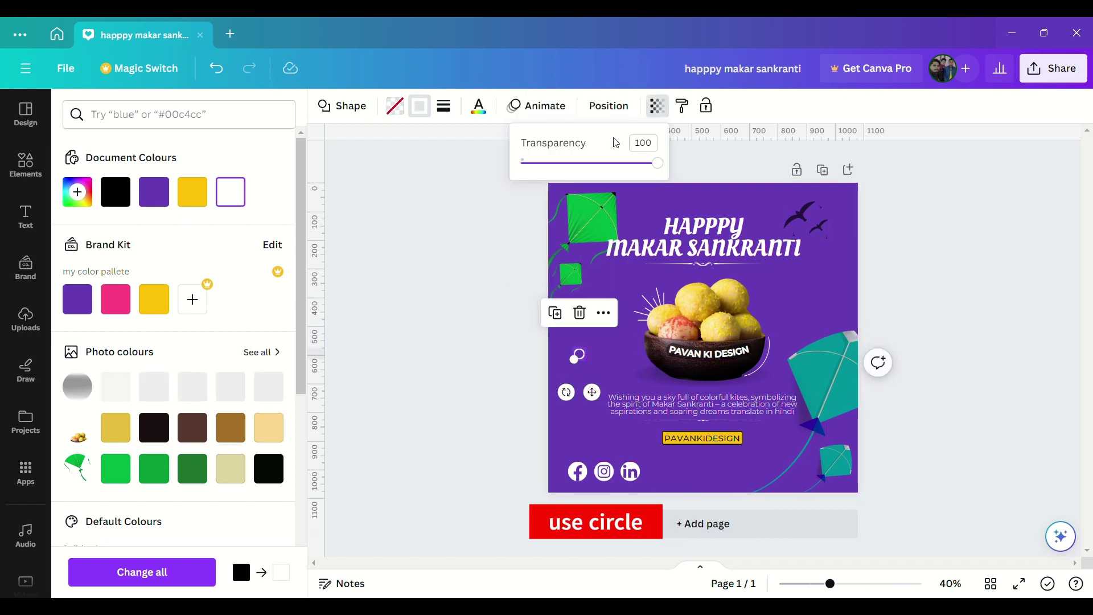
pyautogui.moveTo(657, 163); pyautogui.dragTo(602, 164)
pyautogui.click(545, 336)
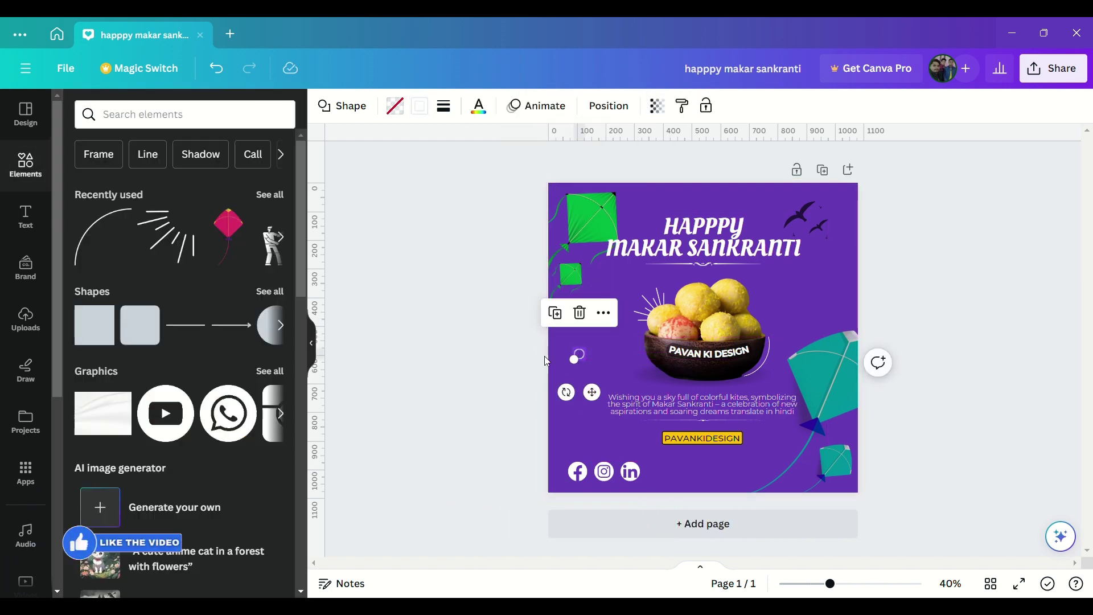
# Duplicate the small ring and place the copy above the Instagram icon, left of the brand label
pyautogui.click(586, 356)
pyautogui.click(574, 353)
pyautogui.click(555, 313)
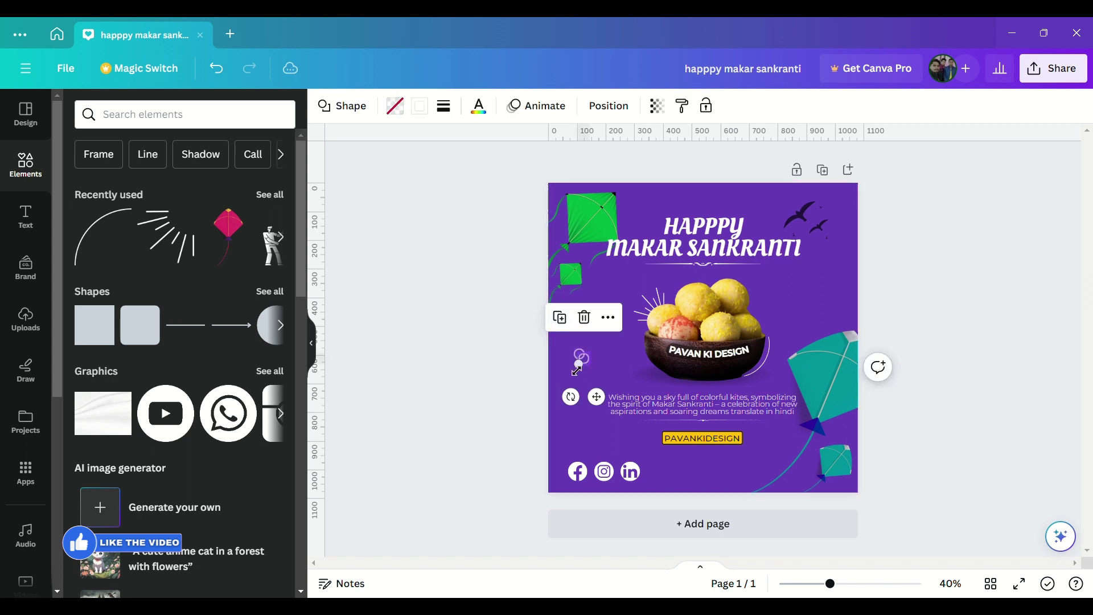
pyautogui.moveTo(594, 395); pyautogui.dragTo(570, 431)
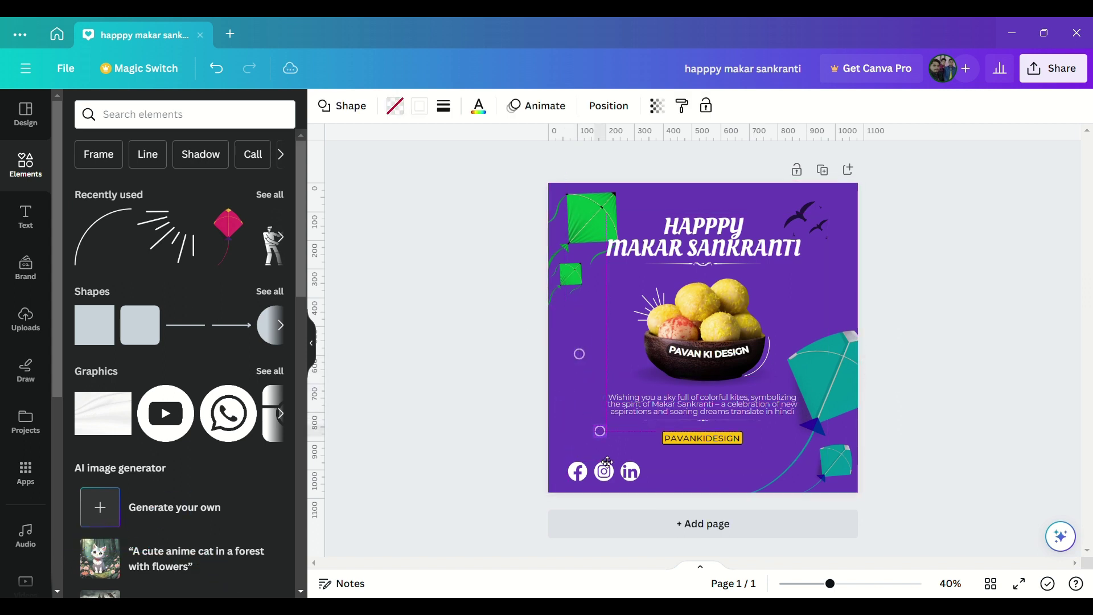
pyautogui.moveTo(610, 462); pyautogui.dragTo(610, 462)
pyautogui.click(433, 354)
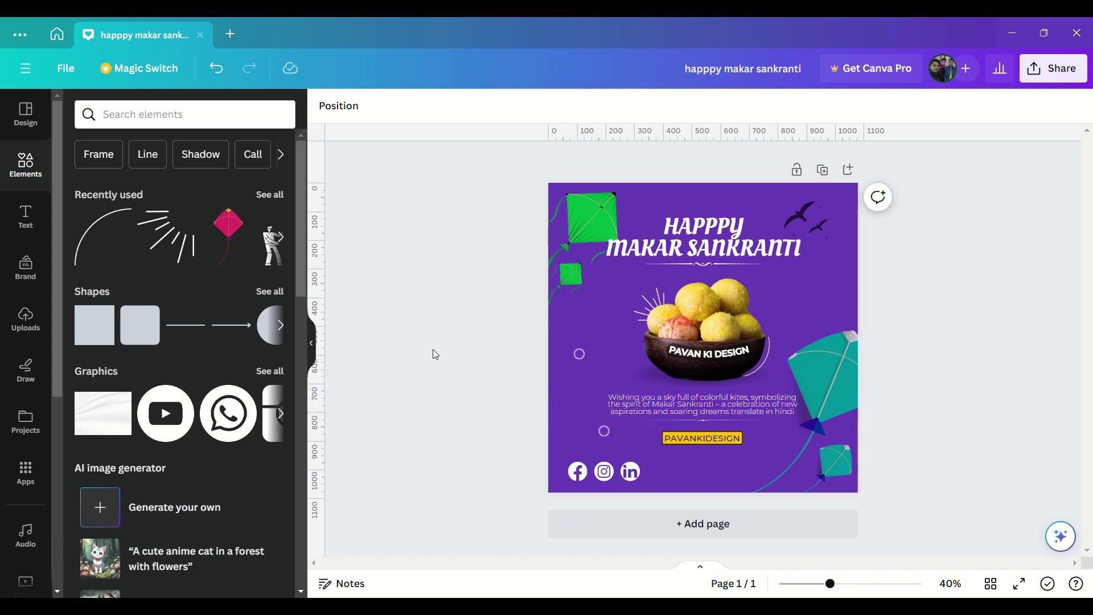
# Duplicate the ring left of the bowl and place the copy to the right of the laddus, above the large teal kite
pyautogui.click(579, 354)
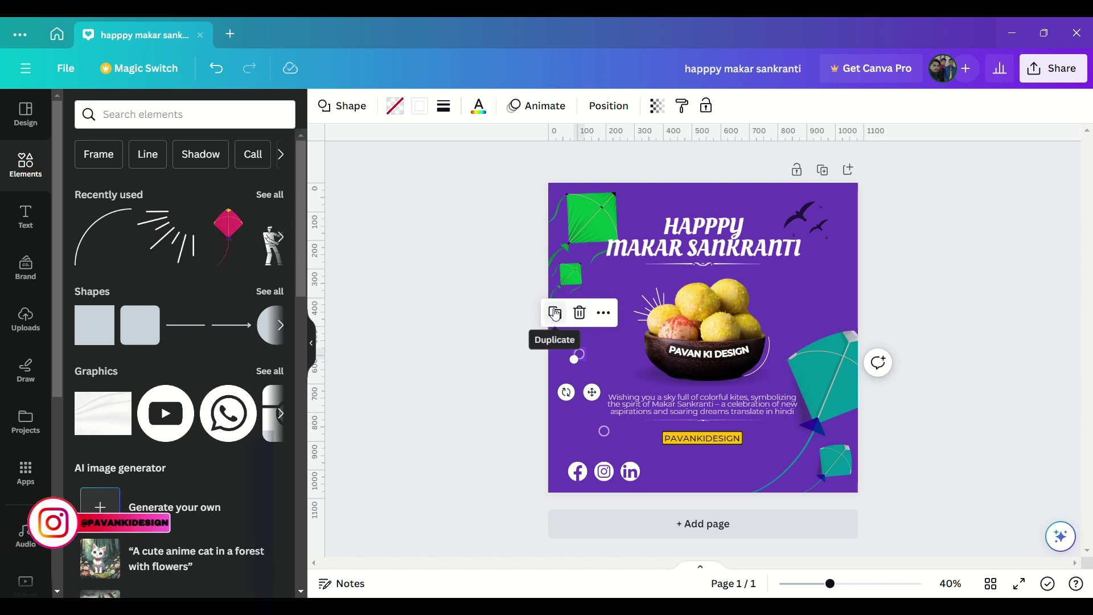
pyautogui.click(554, 314)
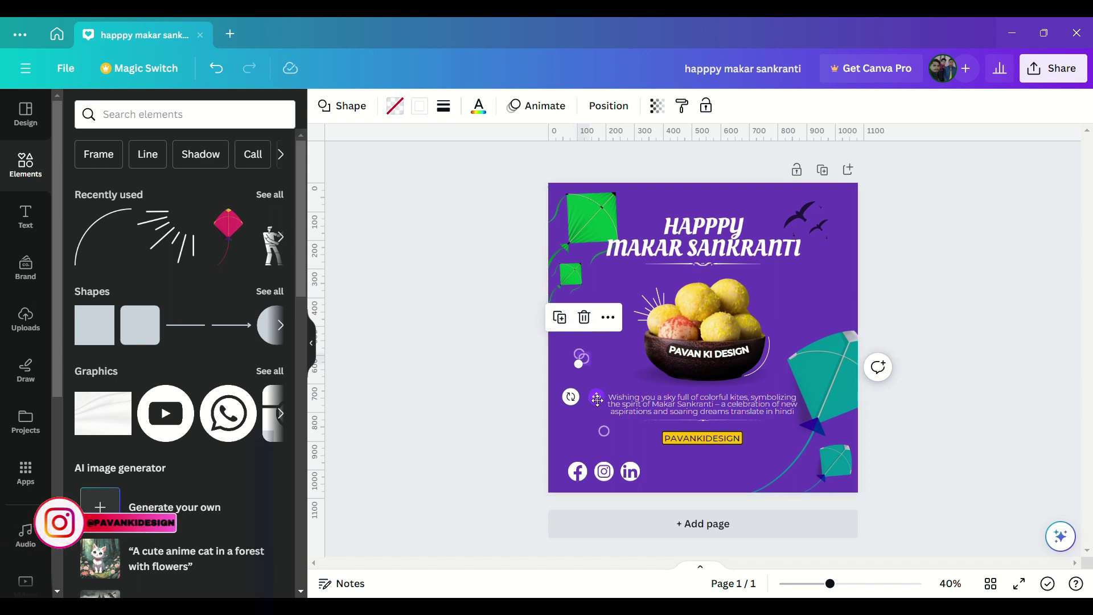
pyautogui.moveTo(599, 397); pyautogui.dragTo(823, 321)
pyautogui.click(926, 303)
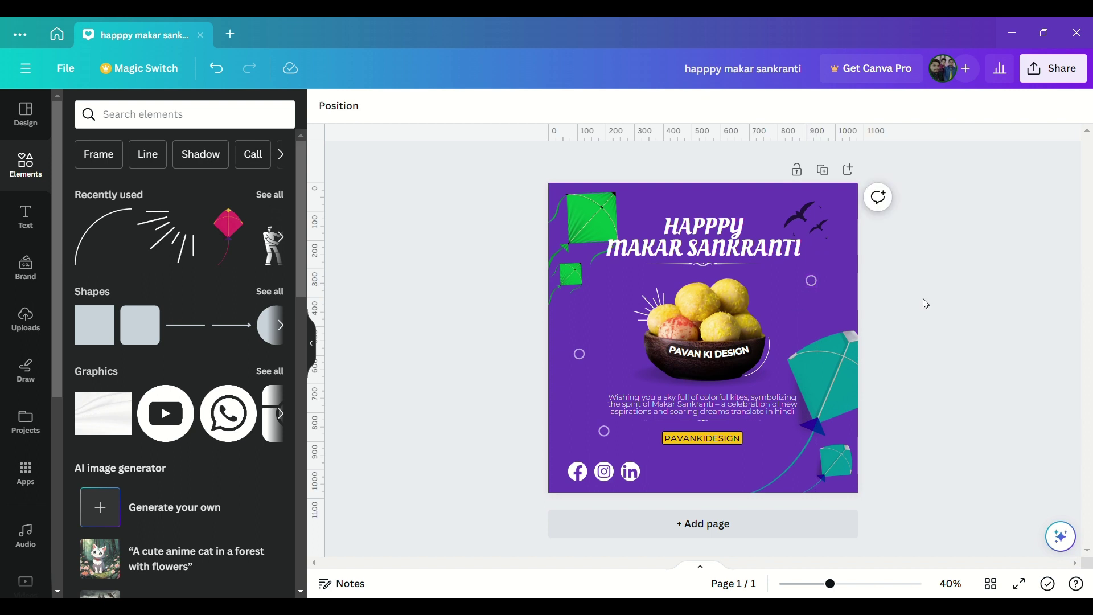
pyautogui.moveTo(818, 287); pyautogui.dragTo(823, 295)
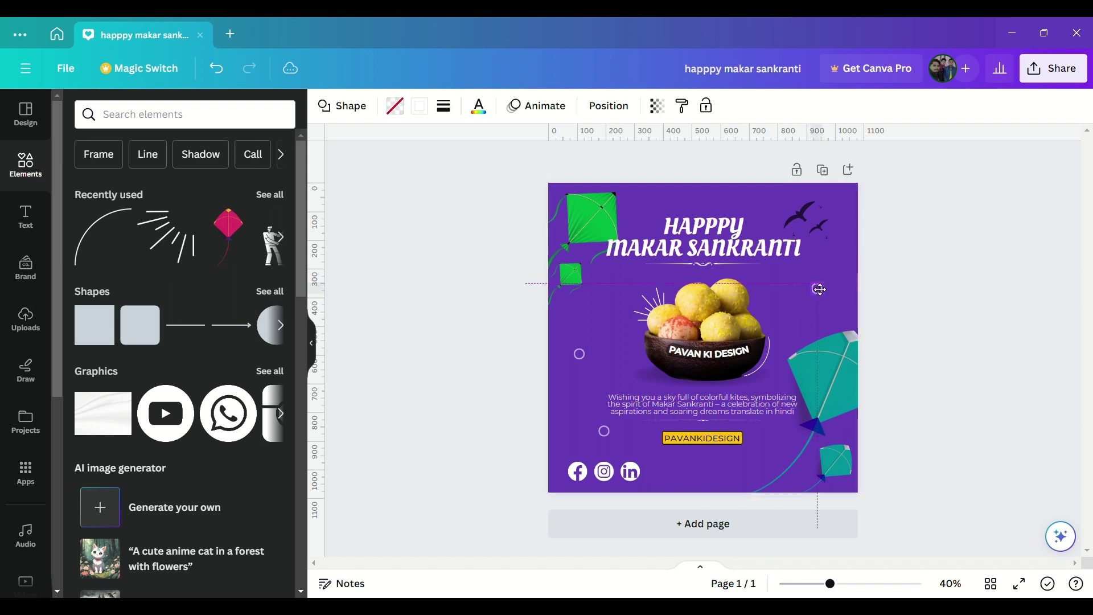
pyautogui.click(940, 273)
# Shrink the two rings on the design's left side and slightly reduce the ring right of the laddus
pyautogui.click(580, 352)
pyautogui.moveTo(585, 360); pyautogui.dragTo(579, 353)
pyautogui.click(620, 441)
pyautogui.click(606, 434)
pyautogui.moveTo(599, 437); pyautogui.dragTo(613, 454)
pyautogui.click(797, 307)
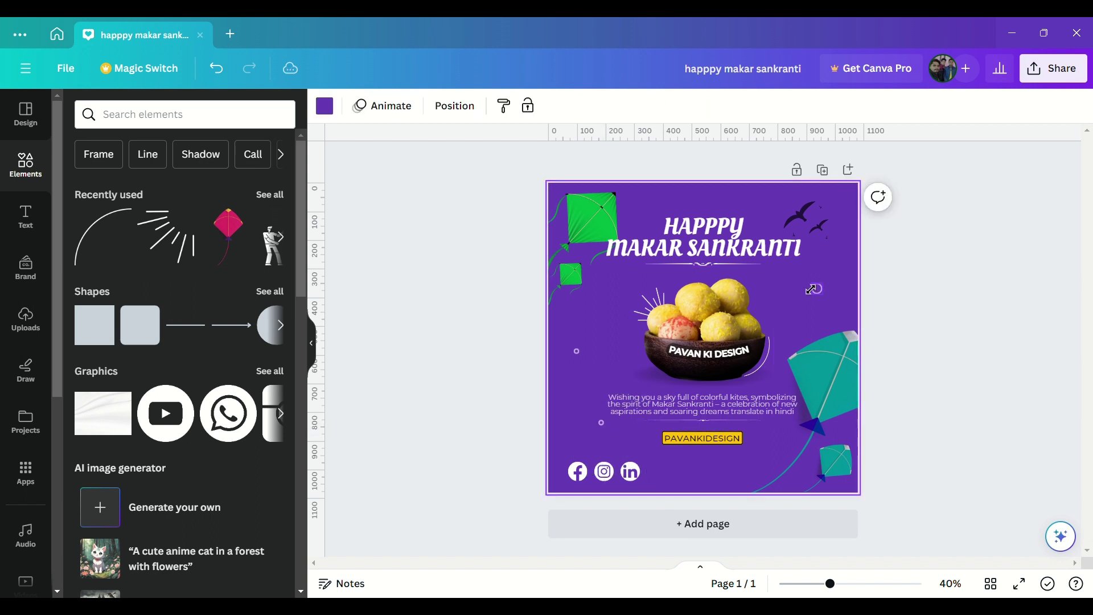
pyautogui.click(816, 289)
pyautogui.moveTo(811, 291); pyautogui.dragTo(812, 293)
pyautogui.click(925, 236)
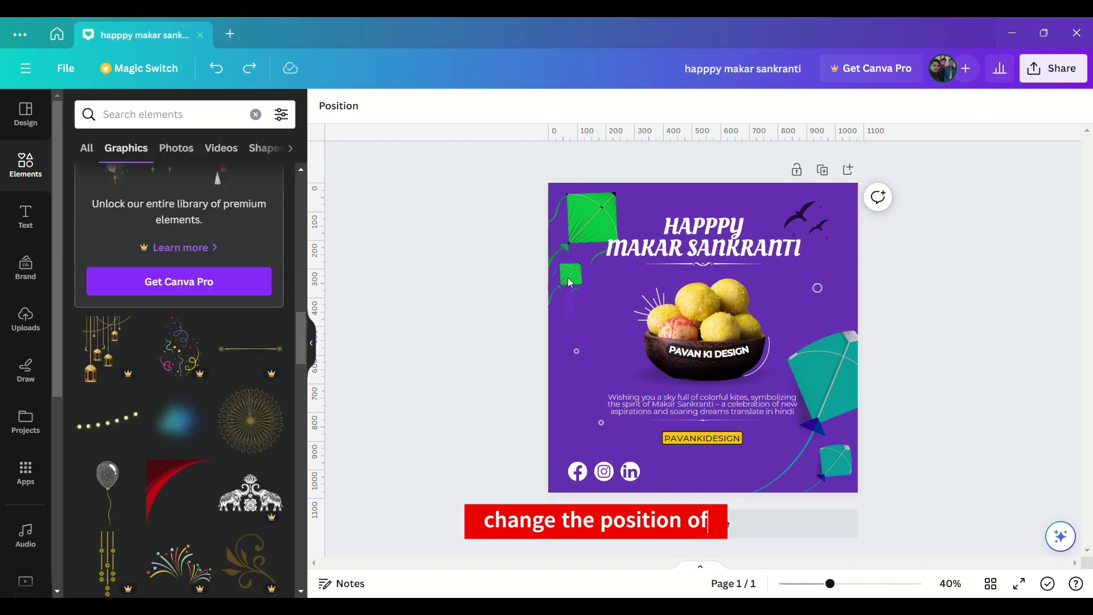
# Move both green kites down along the design's left edge, level with the laddu bowl
pyautogui.click(568, 280)
pyautogui.keyDown('shift'); pyautogui.click(571, 213); pyautogui.keyUp('shift')
pyautogui.moveTo(570, 212); pyautogui.dragTo(563, 301)
pyautogui.click(466, 227)
pyautogui.click(582, 304)
pyautogui.moveTo(598, 265); pyautogui.dragTo(591, 277)
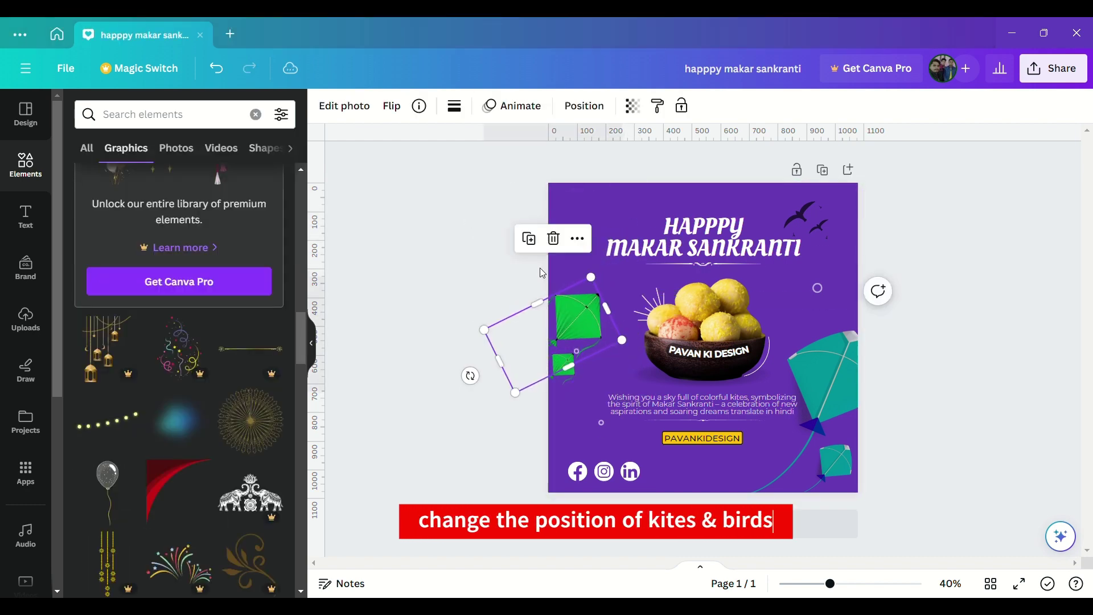
pyautogui.click(542, 273)
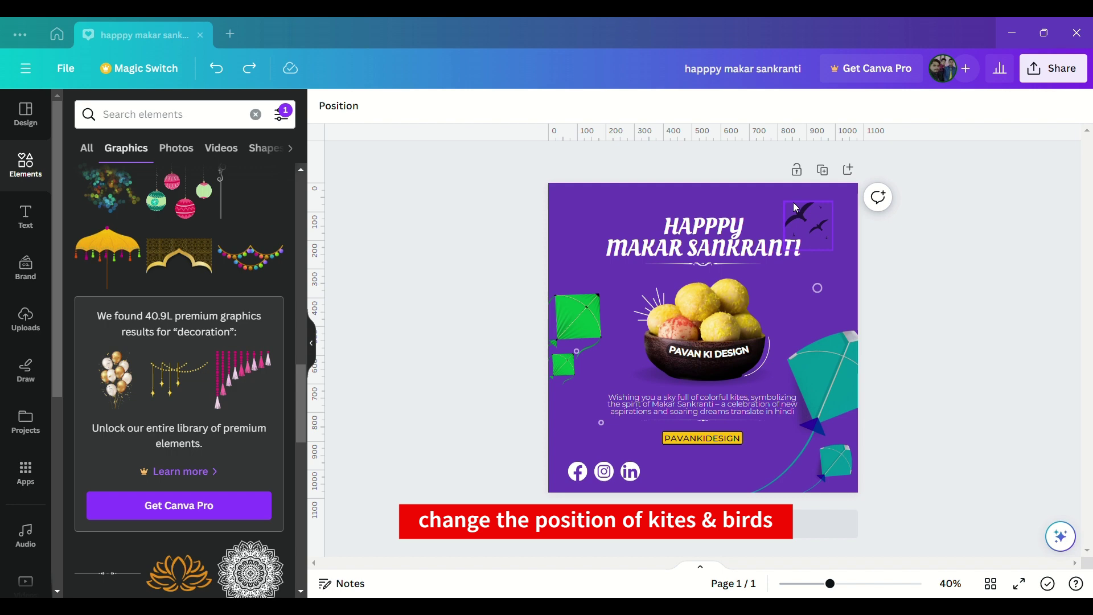
# Flip the birds horizontally and move them to the upper-left area of the design, beside the heading
pyautogui.click(797, 215)
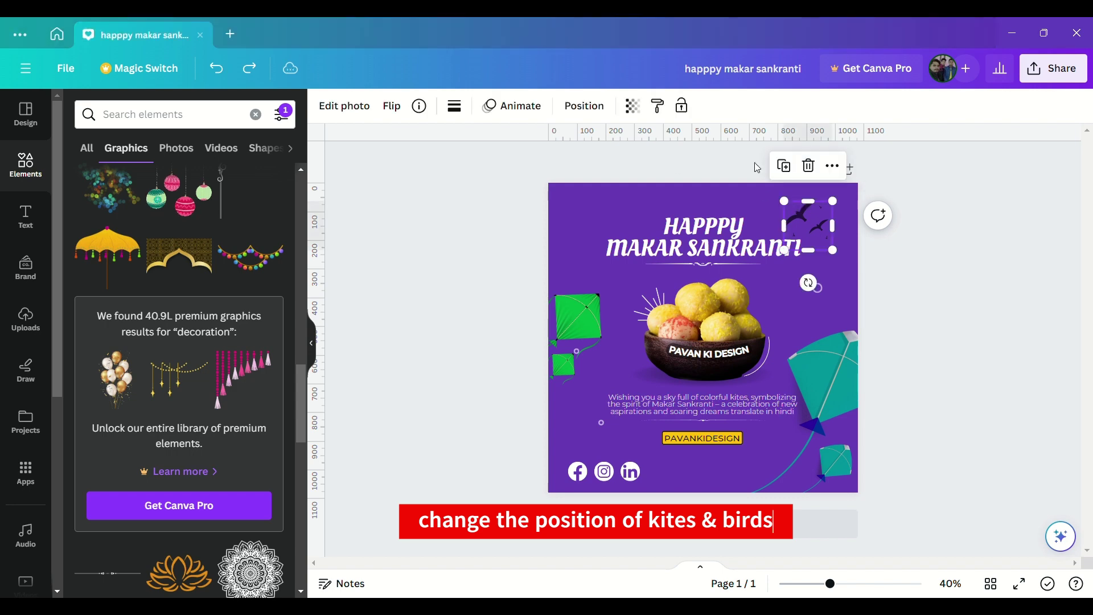
pyautogui.click(392, 107)
pyautogui.click(423, 145)
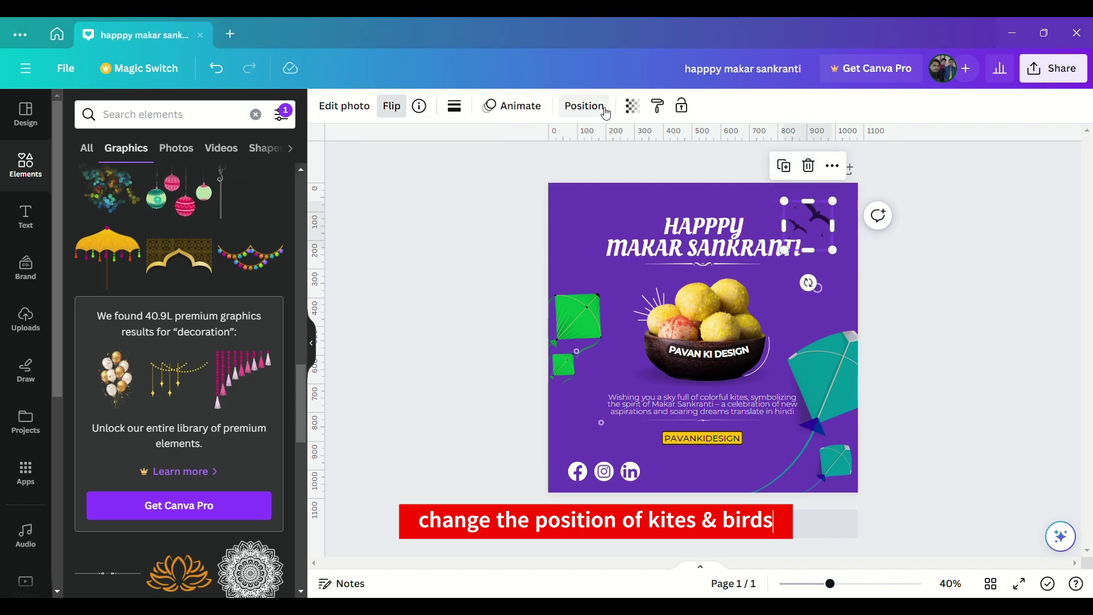
pyautogui.click(583, 106)
pyautogui.click(192, 234)
pyautogui.moveTo(576, 235); pyautogui.dragTo(625, 258)
pyautogui.click(458, 230)
# Search the graphics for "folded page" and insert the grey curled page corner
pyautogui.click(25, 165)
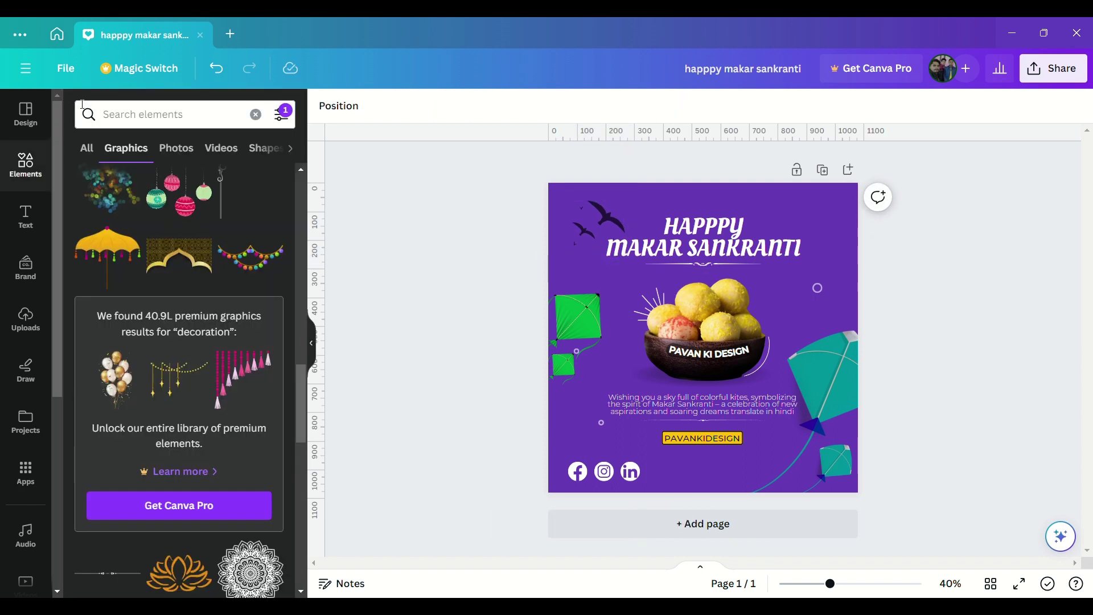
pyautogui.click(112, 113)
pyautogui.write('folded page')
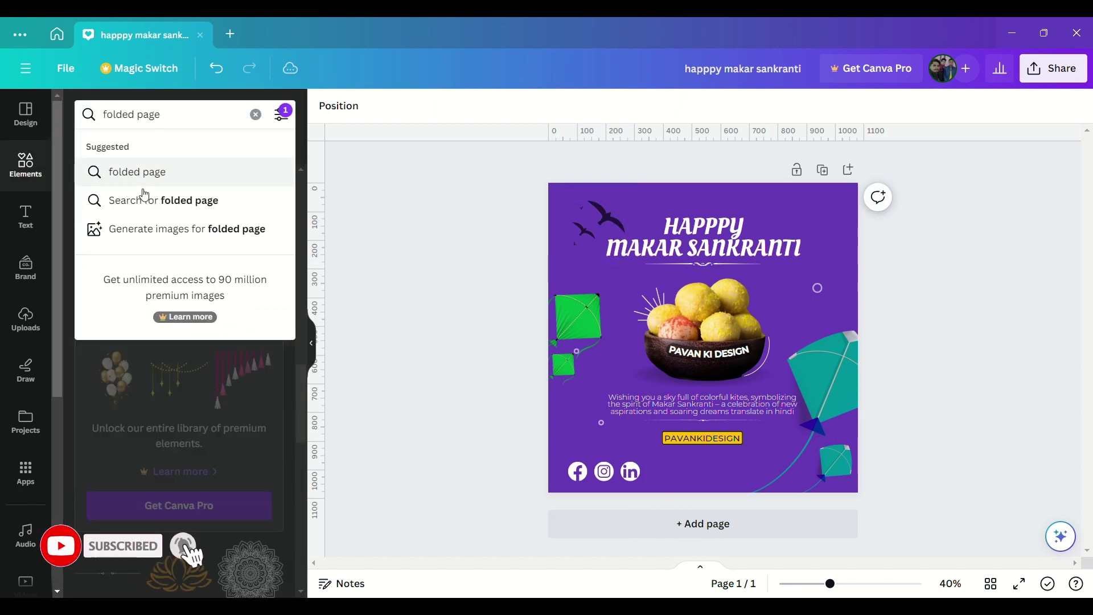
pyautogui.click(144, 199)
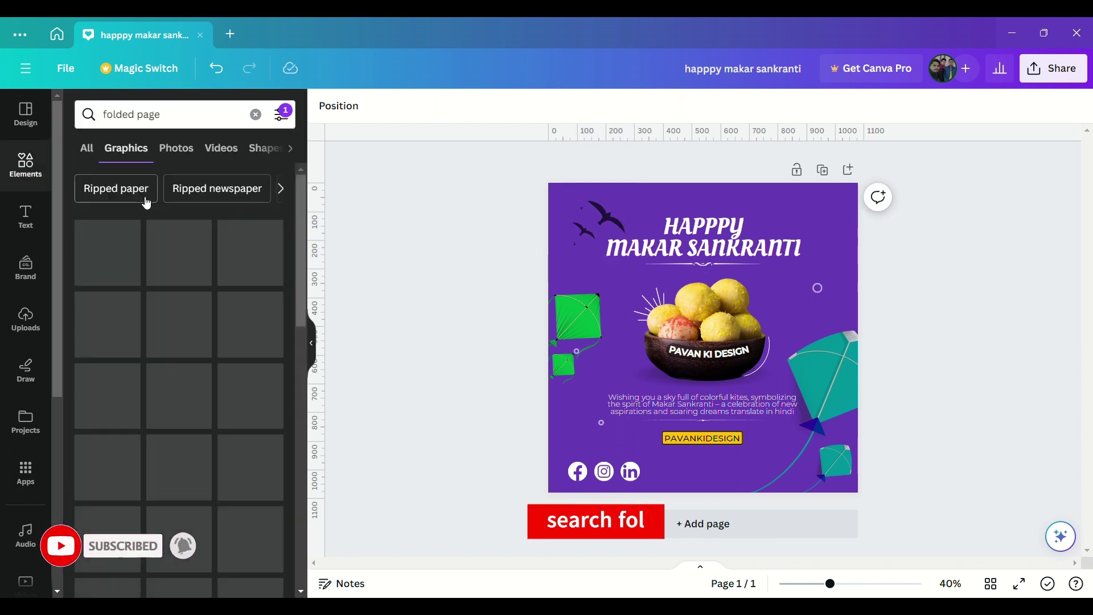
pyautogui.click(107, 250)
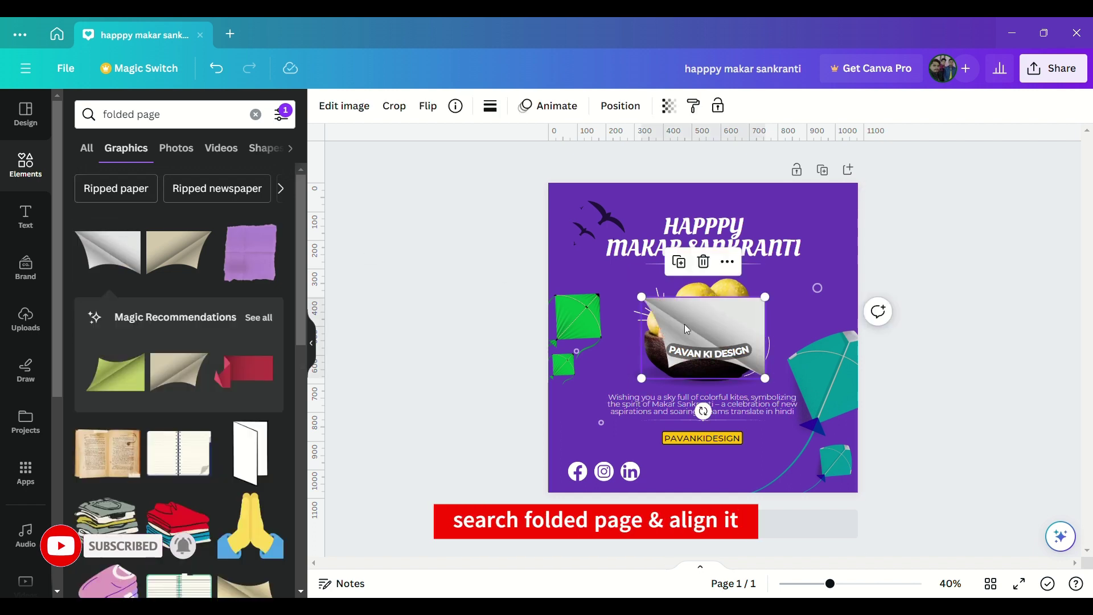
# Fit the grey page curl into the upper-right corner of the design
pyautogui.moveTo(684, 323); pyautogui.dragTo(796, 223)
pyautogui.click(918, 262)
pyautogui.click(818, 206)
pyautogui.click(903, 256)
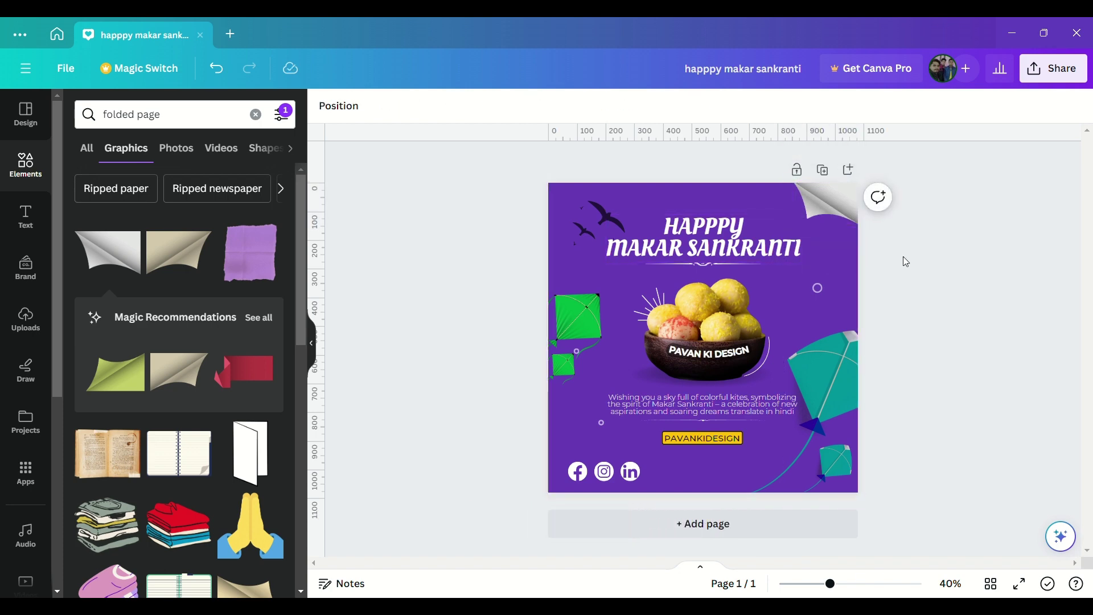